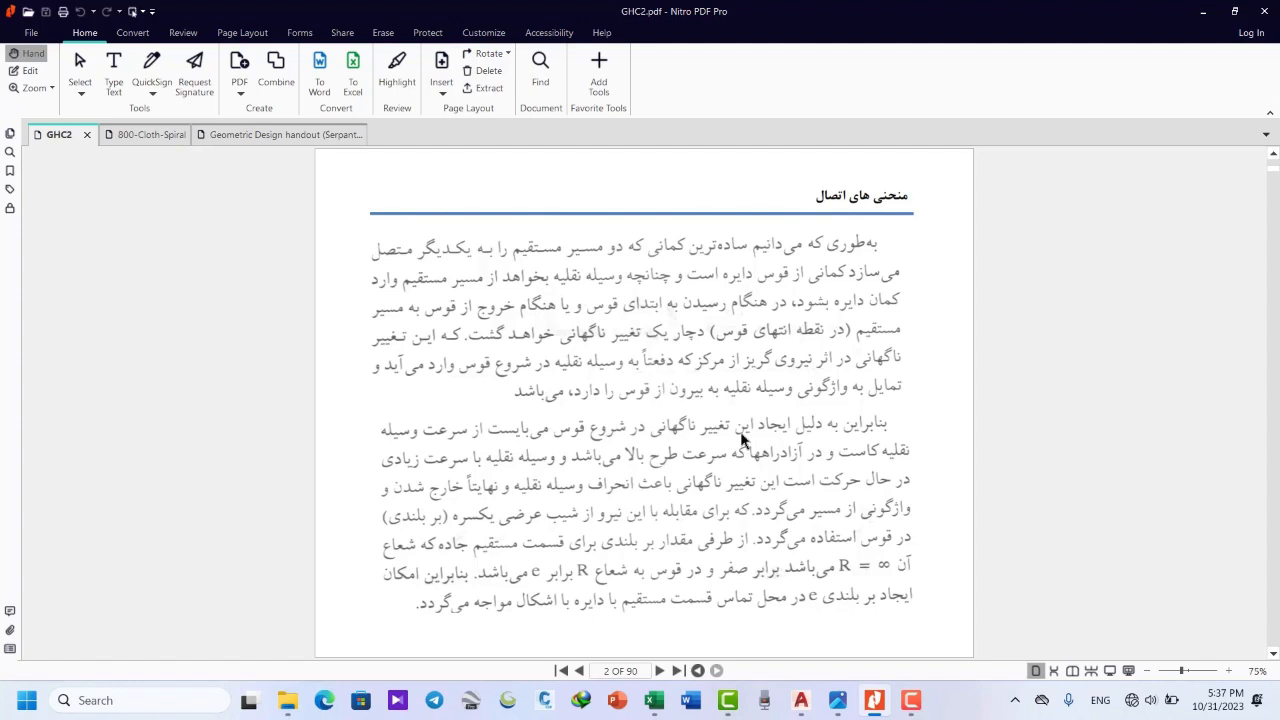
Read through the GHC2 slides on transition curves from page 2 to the clothoid formulas on page 13.
scroll(741, 440, "down", 1)
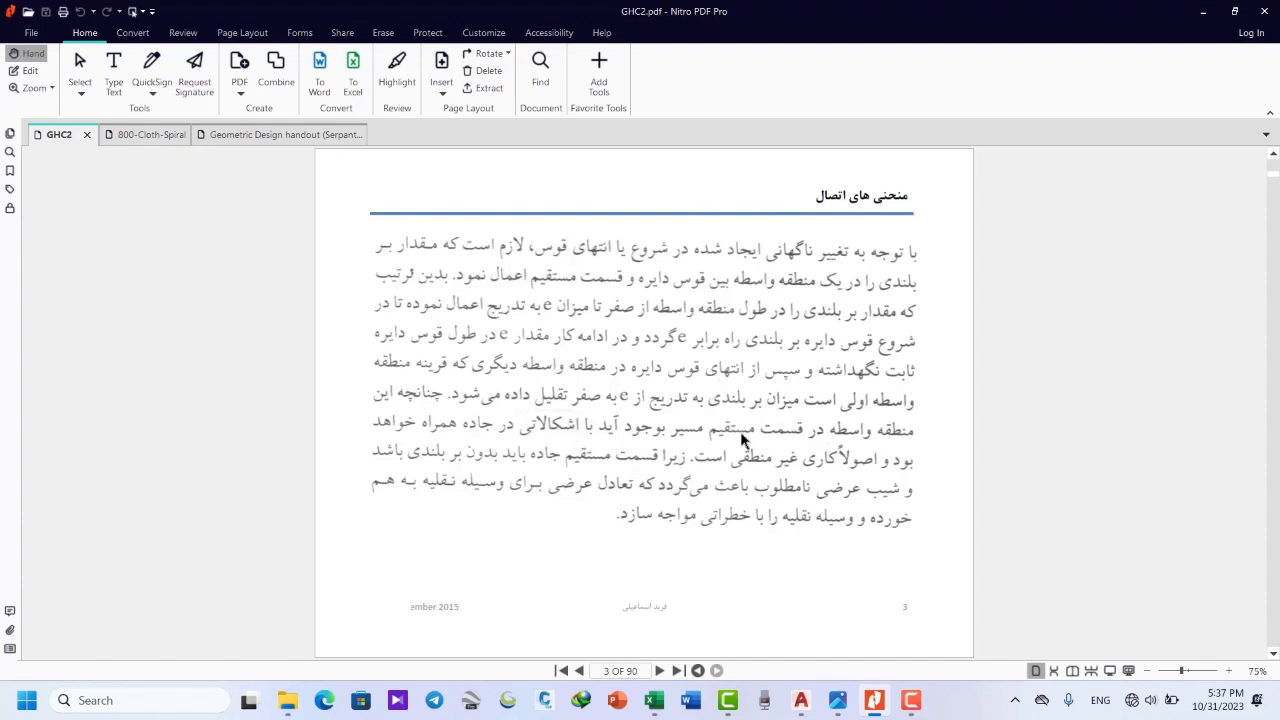
scroll(740, 431, "down", 1)
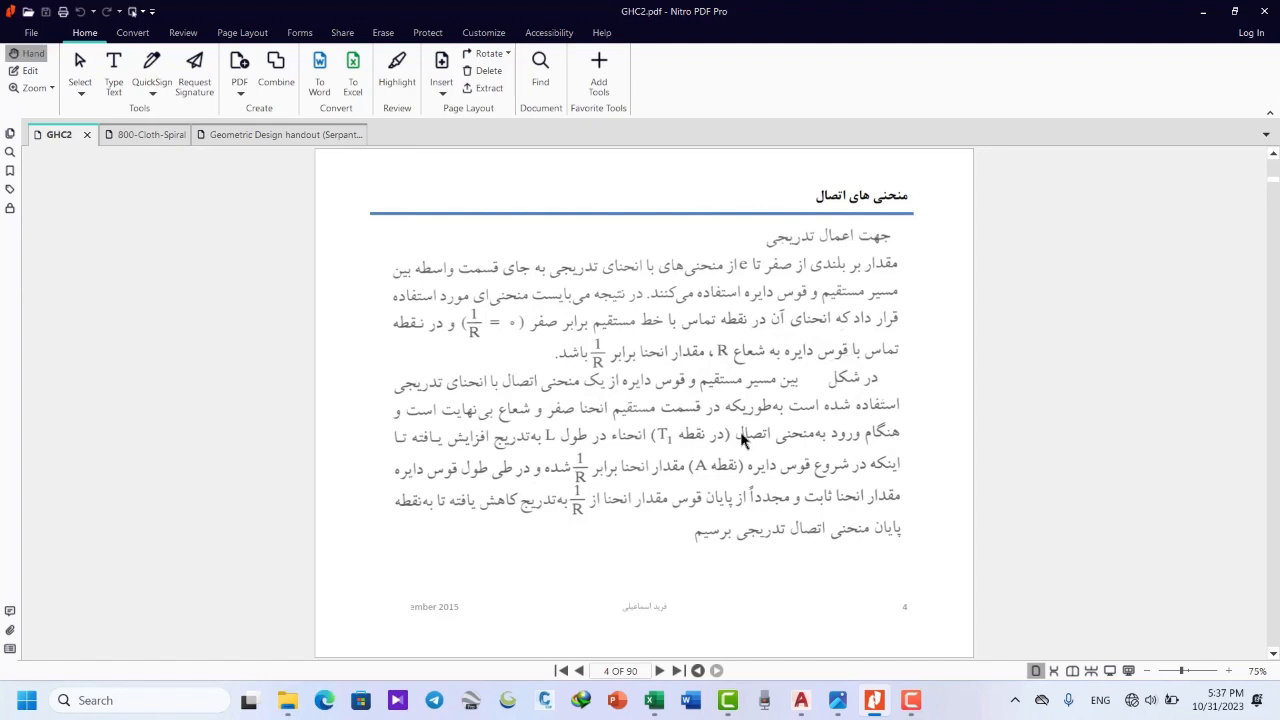
scroll(740, 431, "down", 1)
scroll(740, 431, "down", 1)
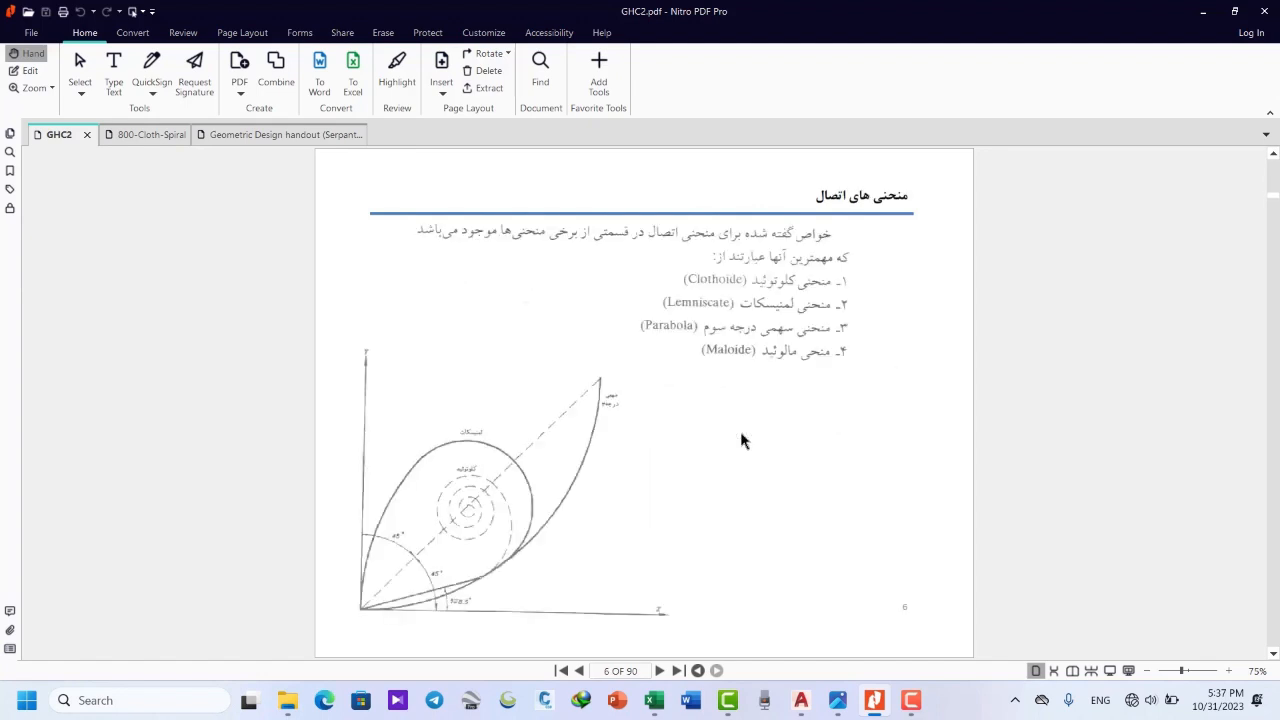
scroll(740, 440, "down", 1)
scroll(740, 440, "down", 1)
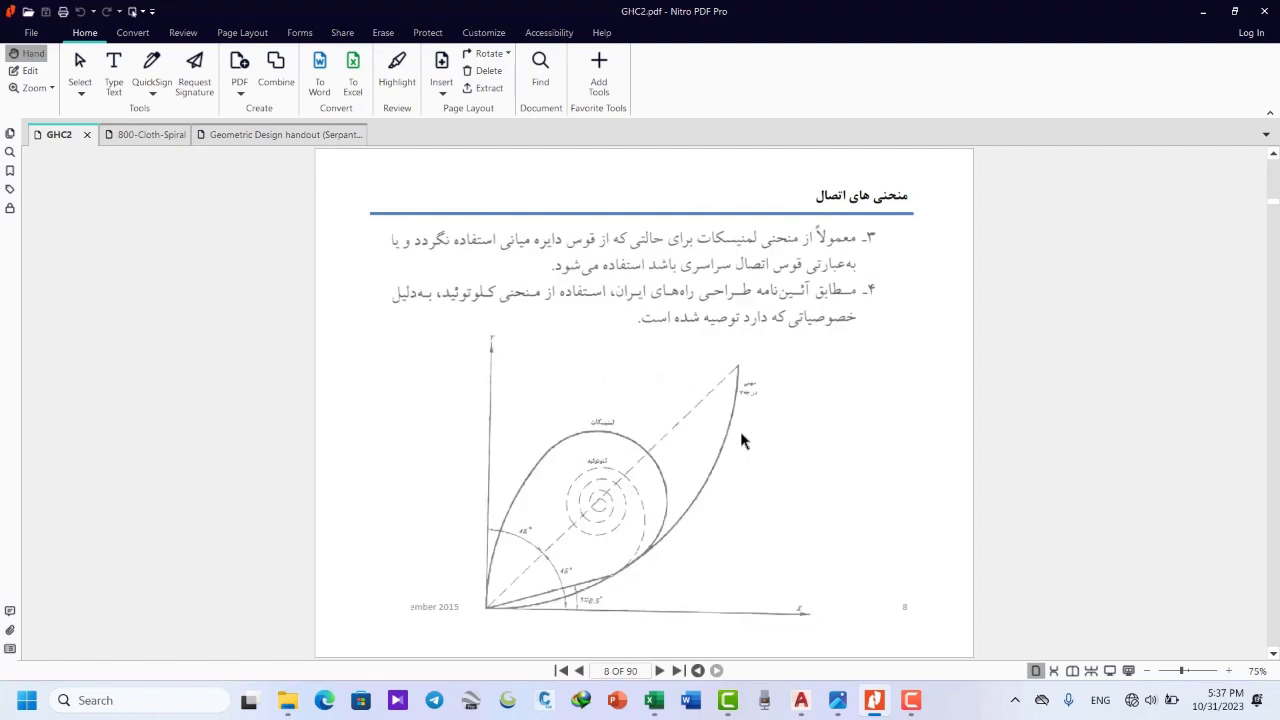
scroll(740, 440, "down", 1)
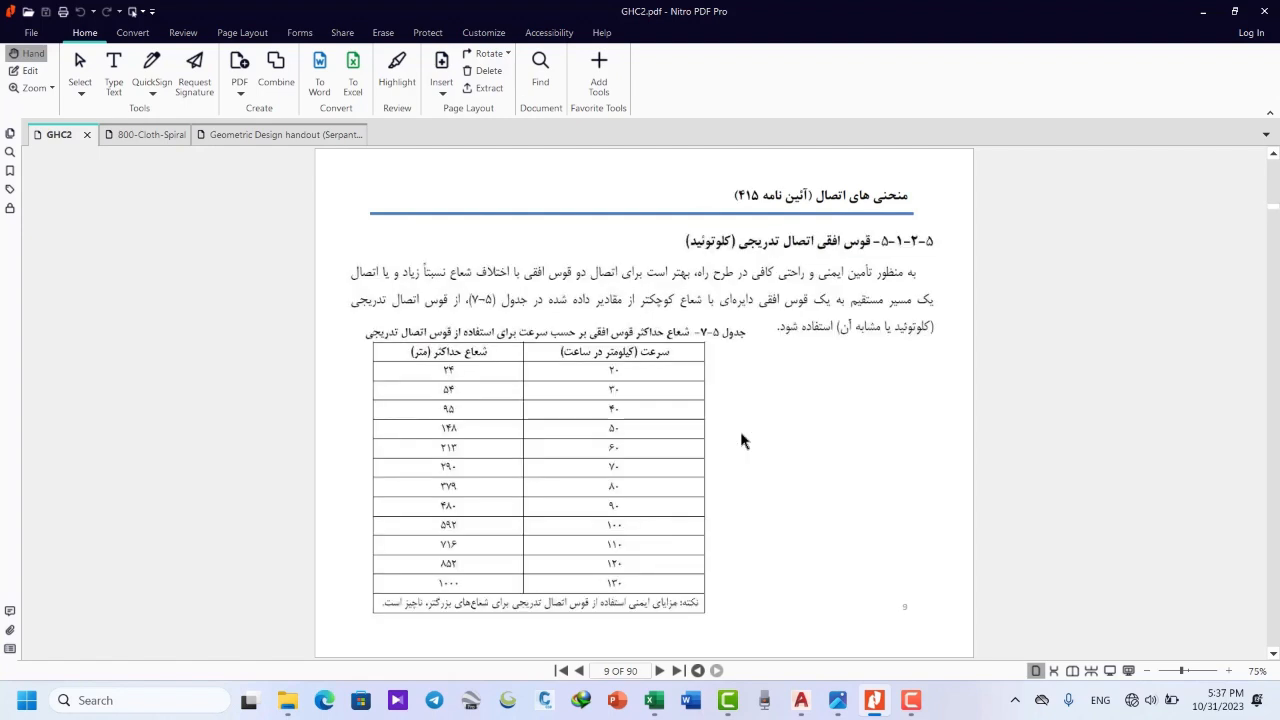
scroll(741, 436, "down", 1)
scroll(741, 436, "down", 1)
scroll(741, 440, "down", 1)
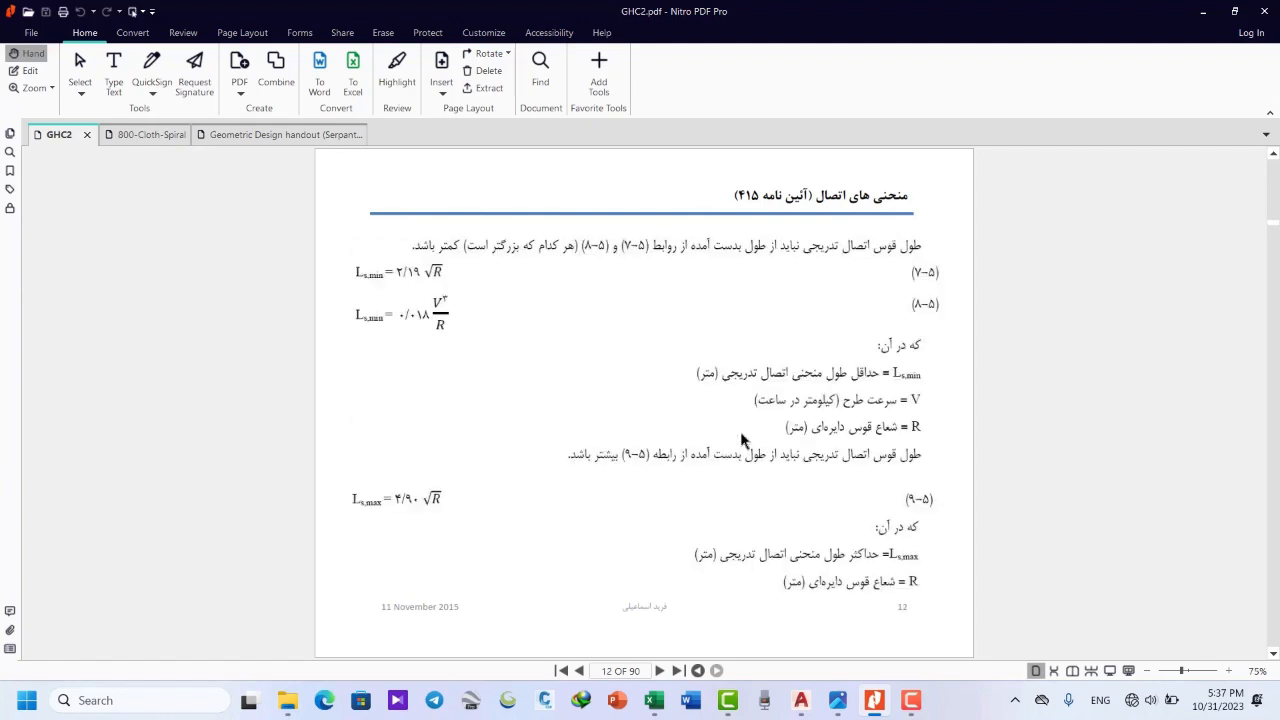
scroll(741, 440, "down", 1)
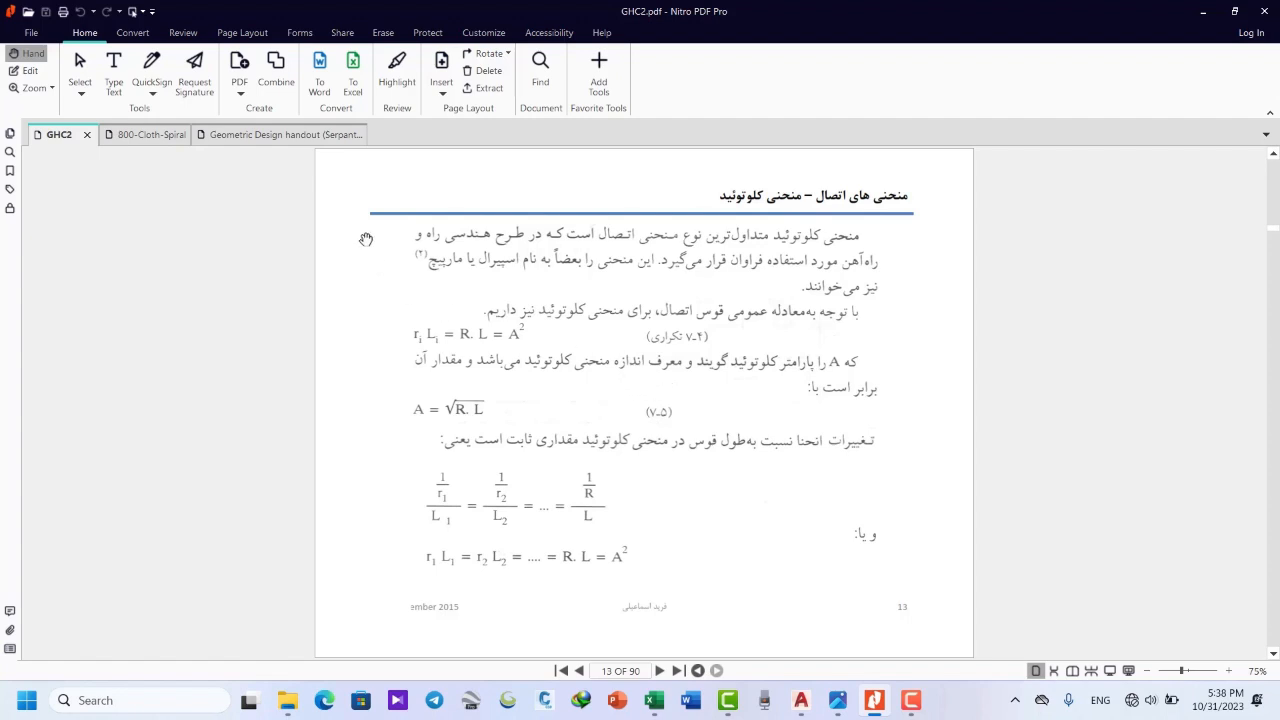
Review the 800-Cloth-Spiral document's text and table 5-17 of desirable transition curve lengths by speed.
left_click(141, 137)
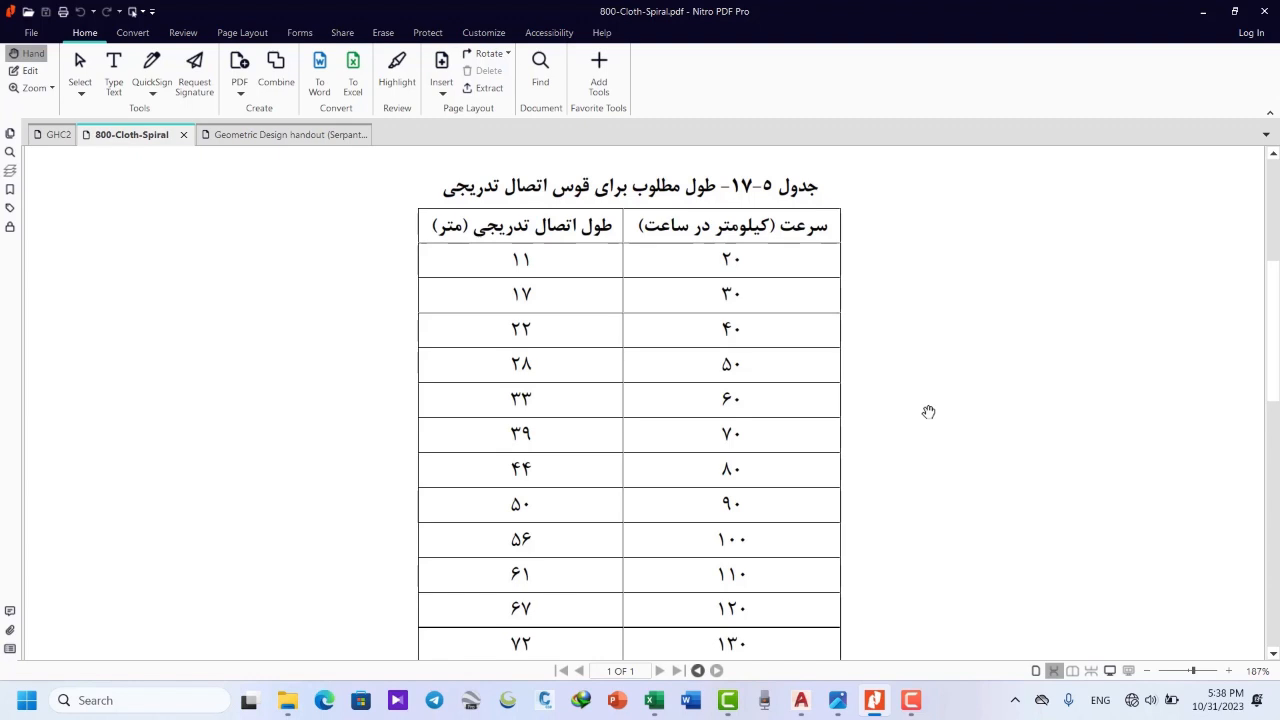
scroll(928, 412, "up", 4)
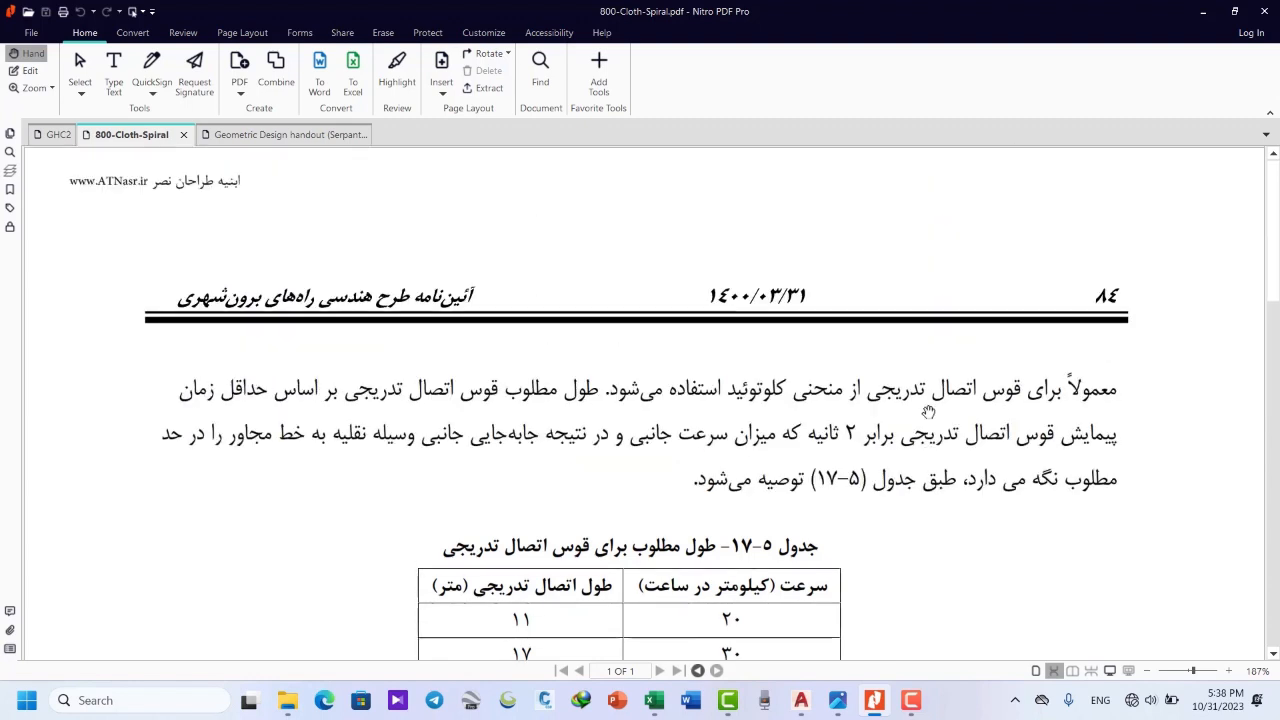
scroll(928, 412, "down", 2)
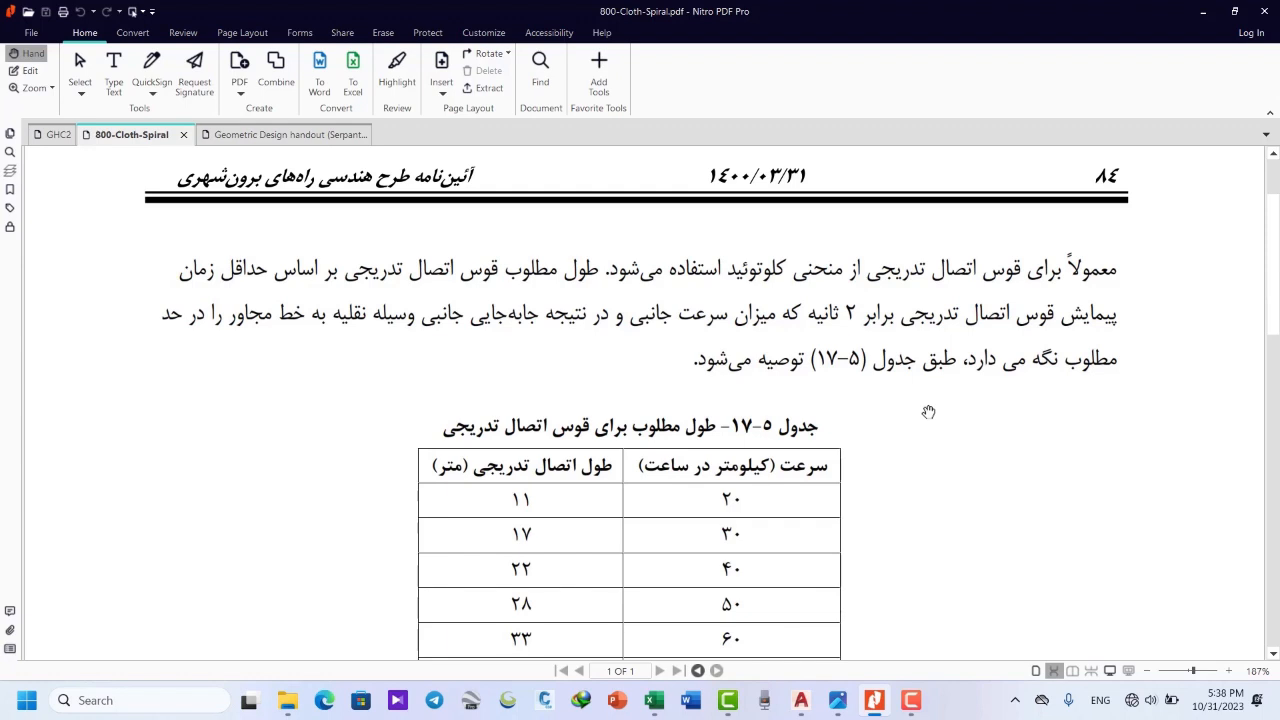
scroll(928, 412, "down", 3)
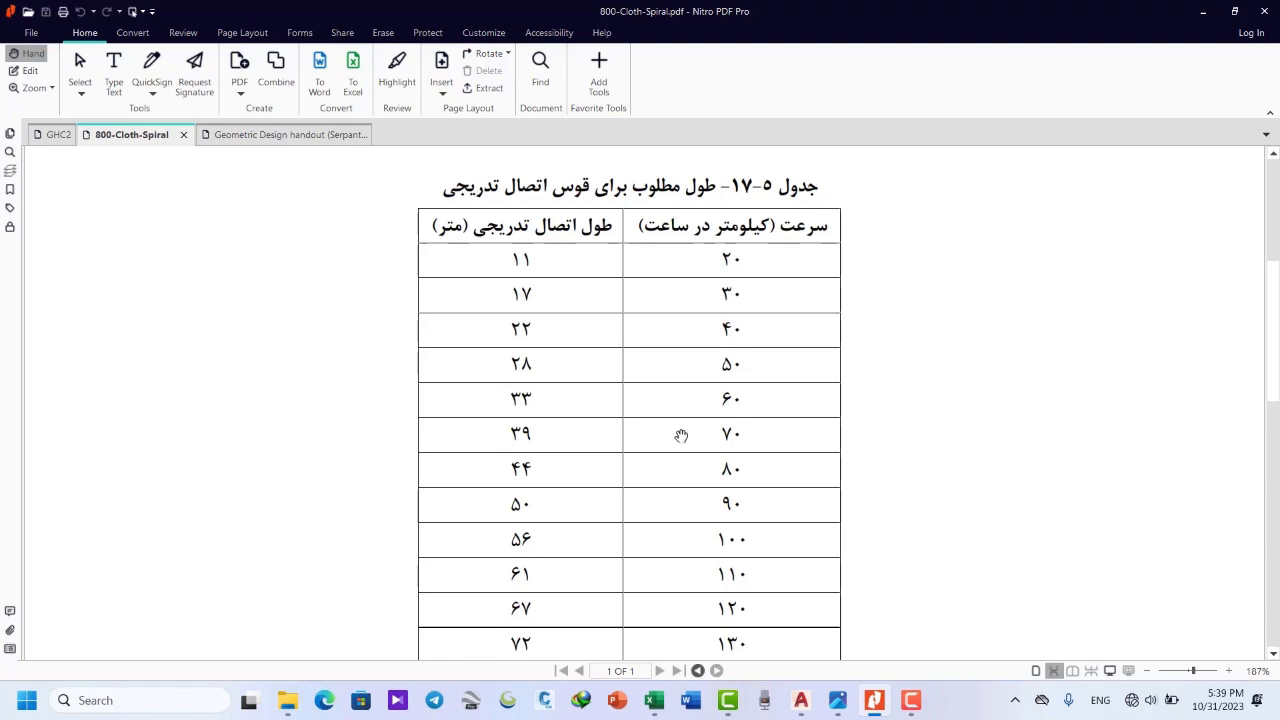
Glance at the simple circular curve example in the Geometric Design handout and return to the GHC2 document.
left_click(280, 134)
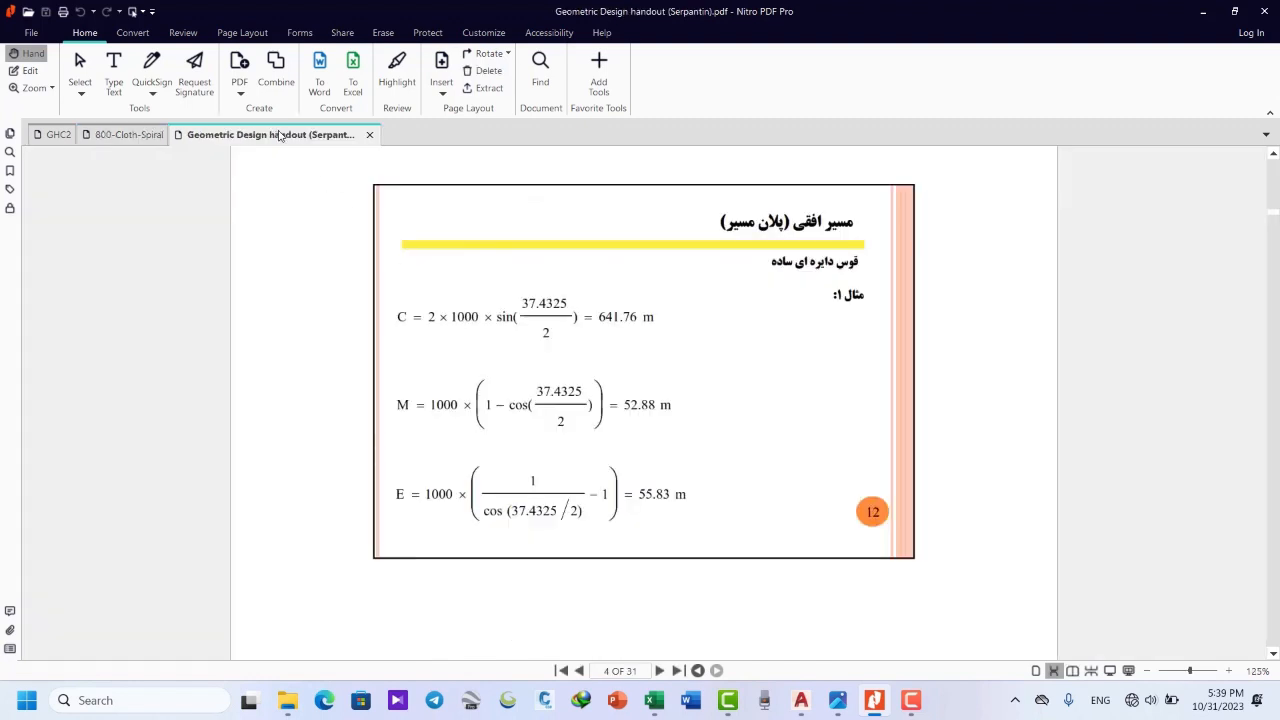
scroll(656, 402, "up", 1)
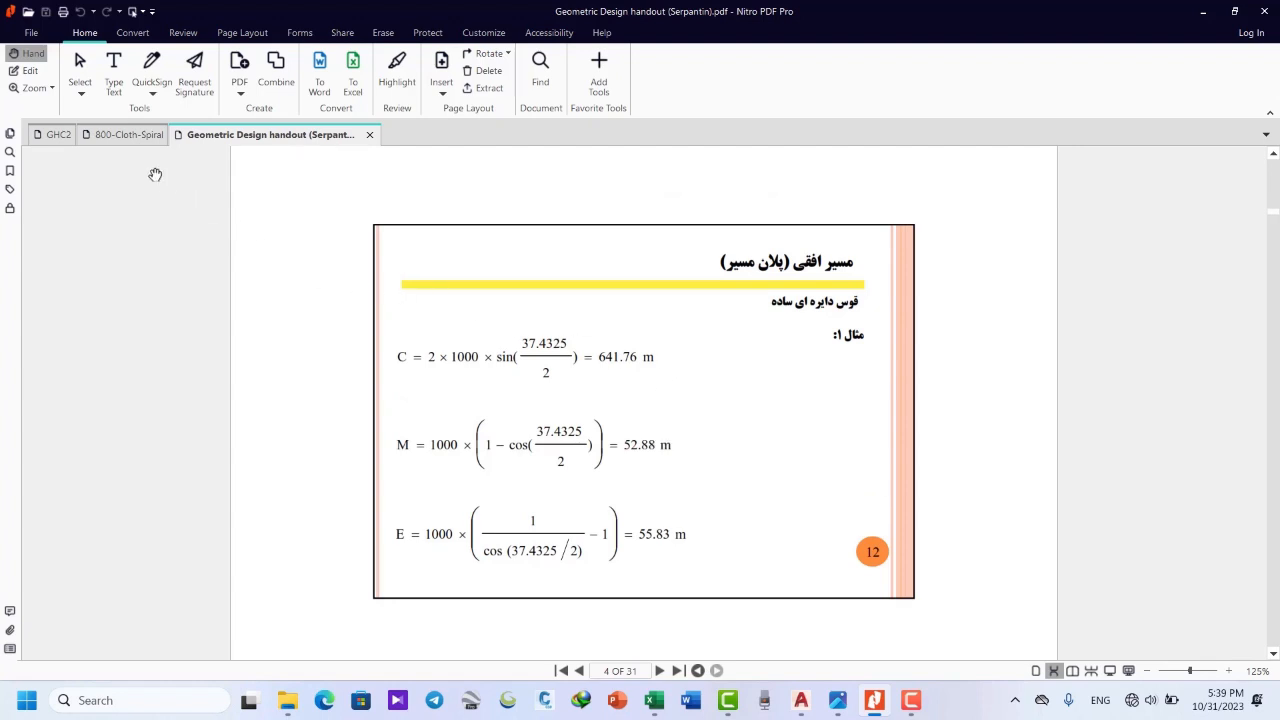
left_click(56, 138)
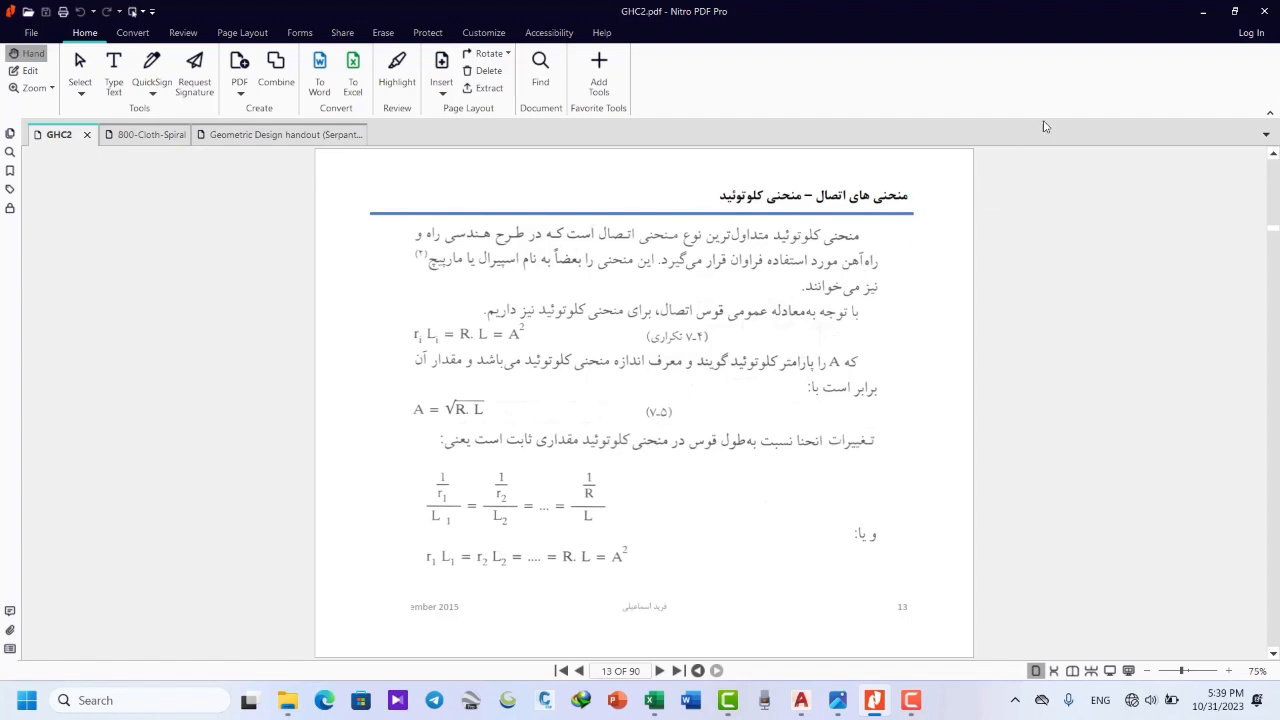
Minimize the PDF reader and switch to Autodesk Civil 3D with the Ghos Clothoid drawing.
left_click(1198, 18)
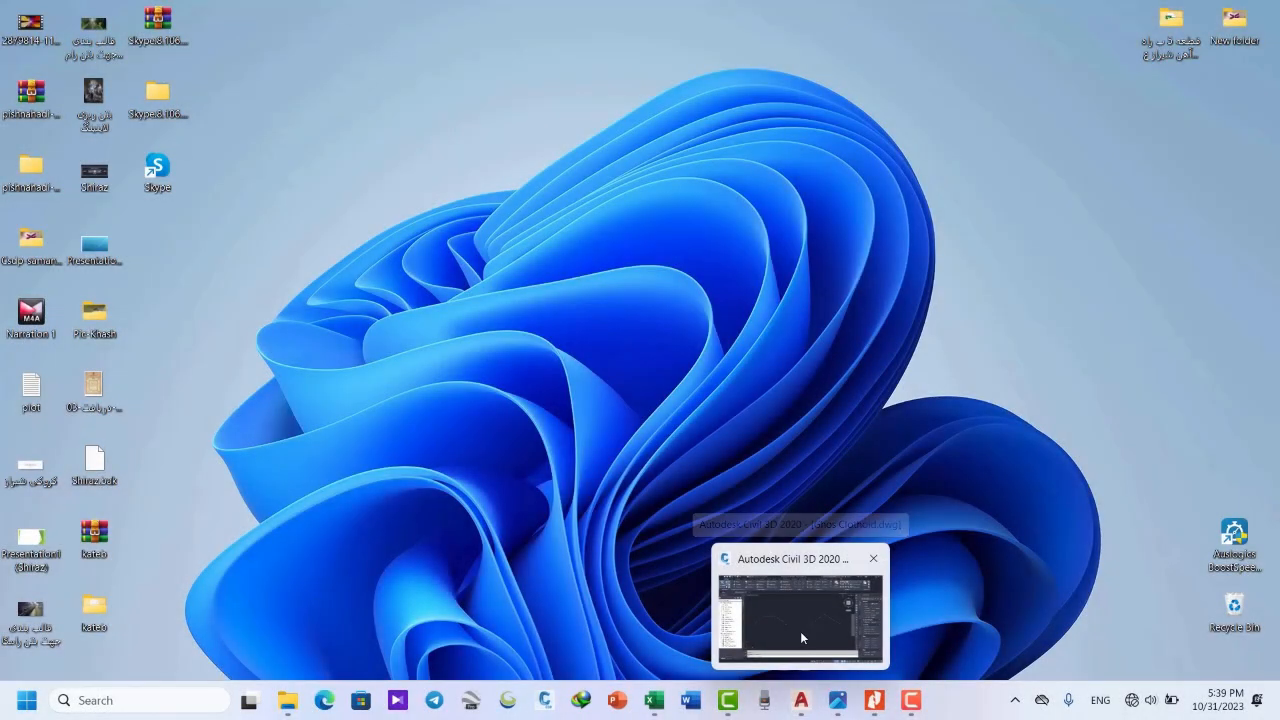
left_click(800, 630)
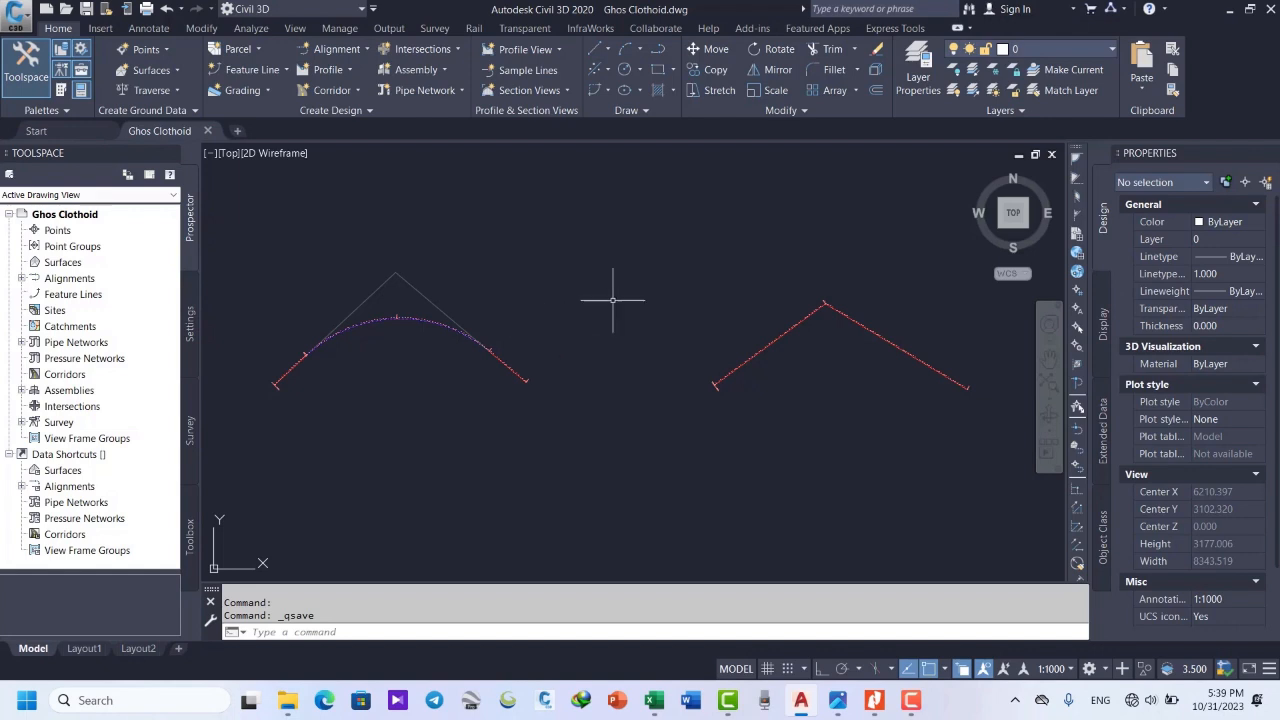
left_click(641, 247)
left_click(620, 309)
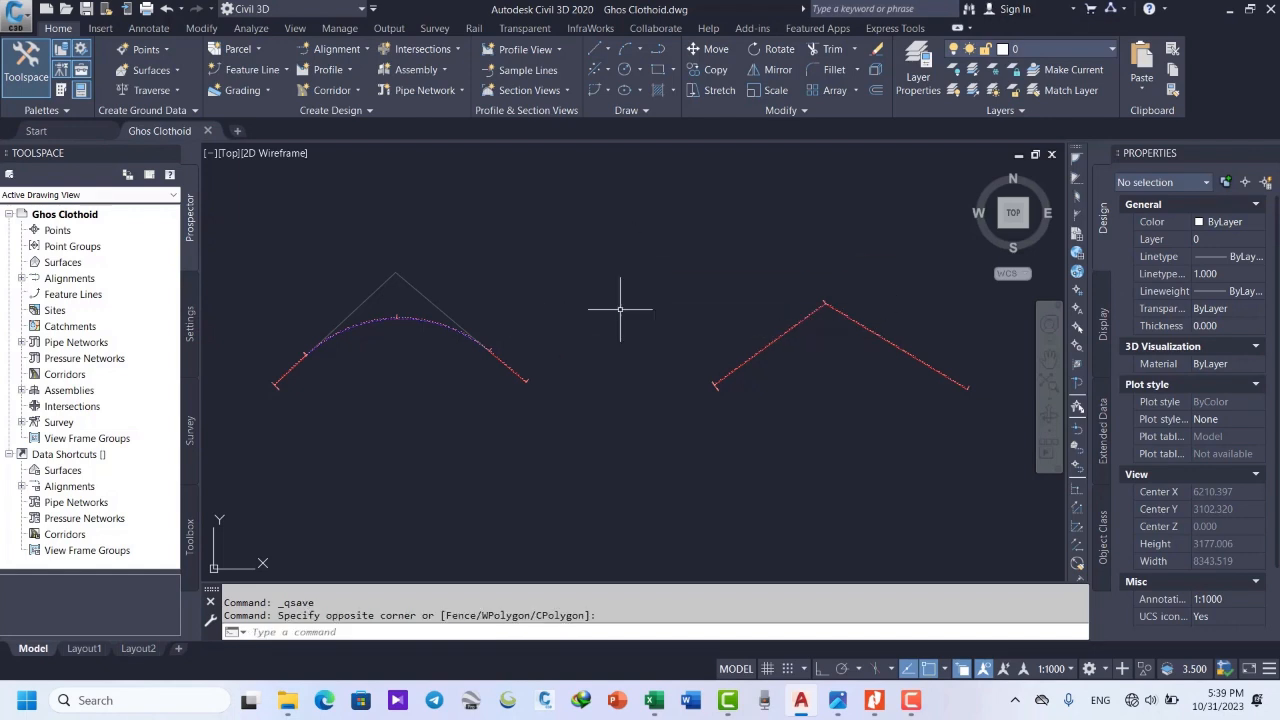
Expand the drawing's centerline alignments and select Alignment - 1 in the model.
left_click(22, 279)
left_click(34, 295)
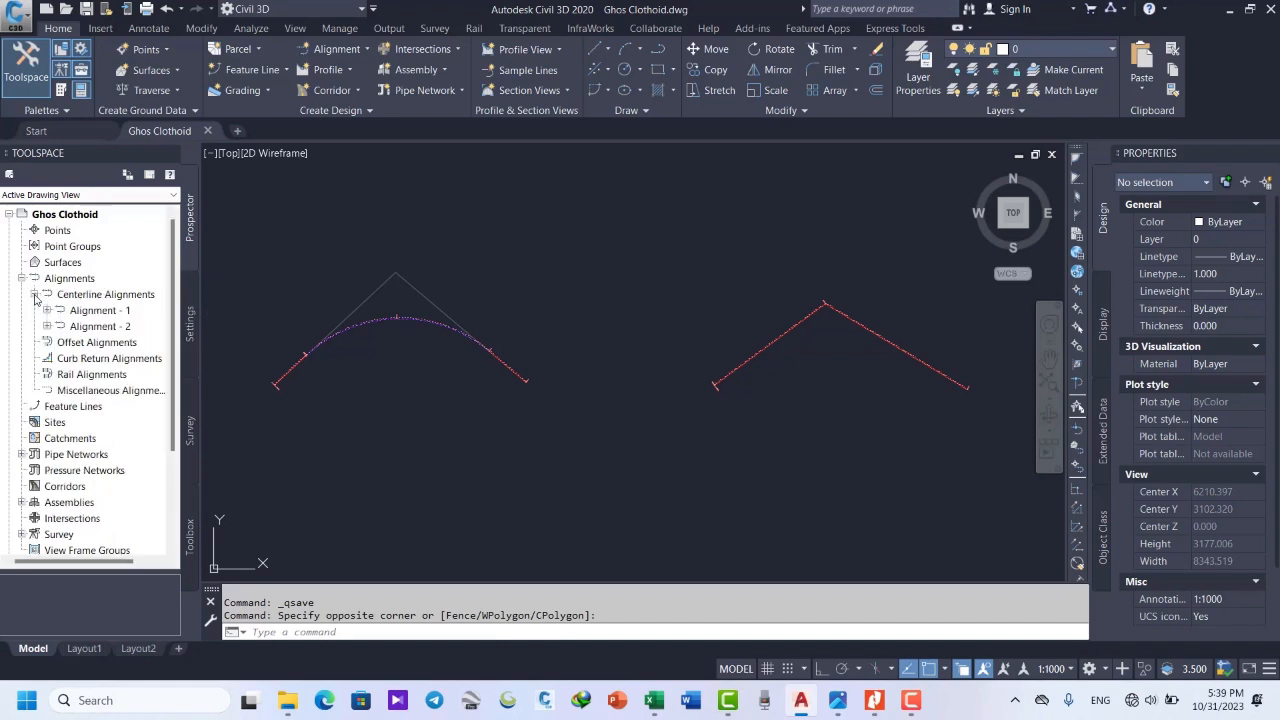
left_click(90, 312)
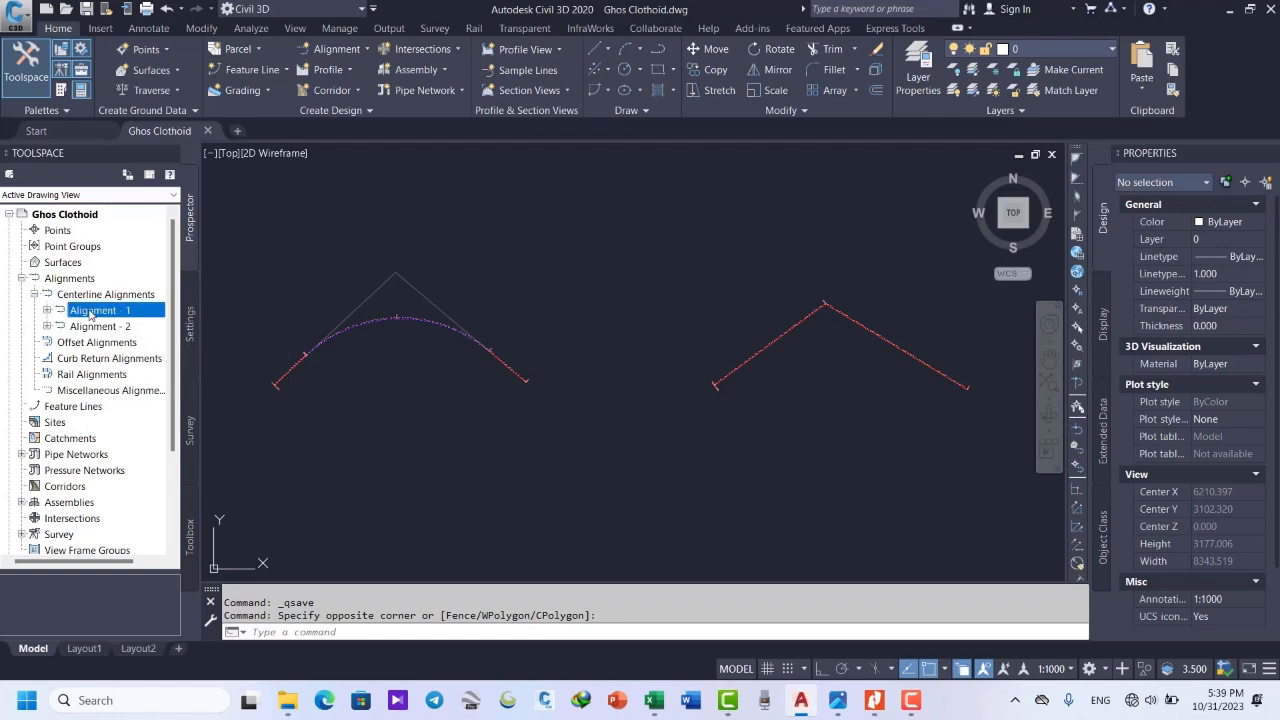
right_click(90, 314)
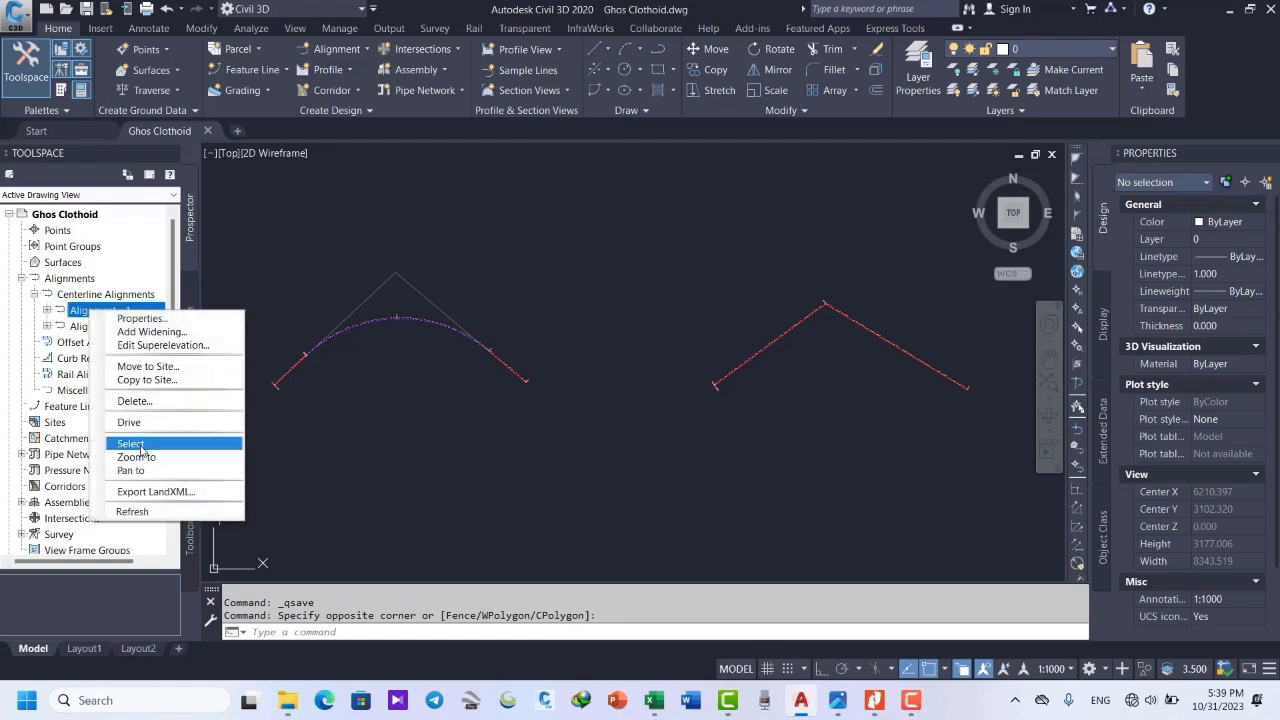
left_click(130, 443)
Inspect where Alignment - 1's first tangent meets its curve, view the whole alignment and clear the selection.
scroll(312, 392, "up", 4)
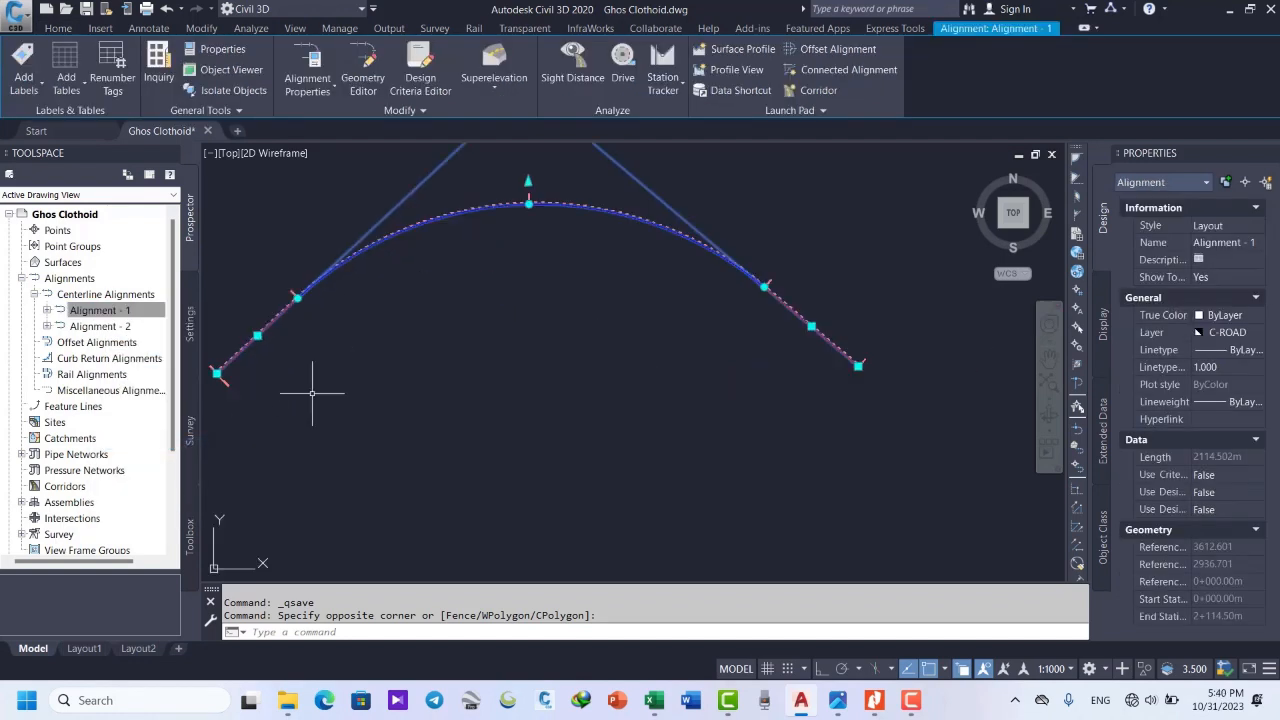
middle_click_drag(448, 377, 529, 391)
scroll(357, 300, "up", 5)
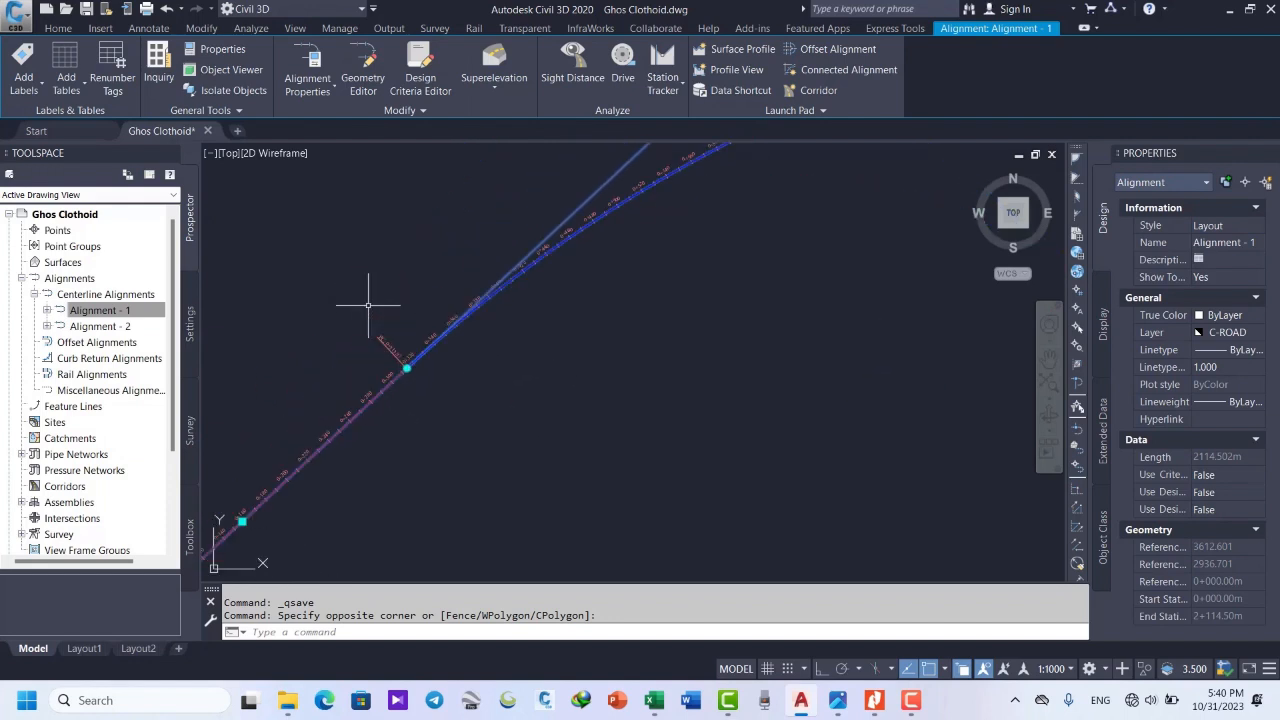
scroll(423, 354, "down", 6)
left_click(543, 371)
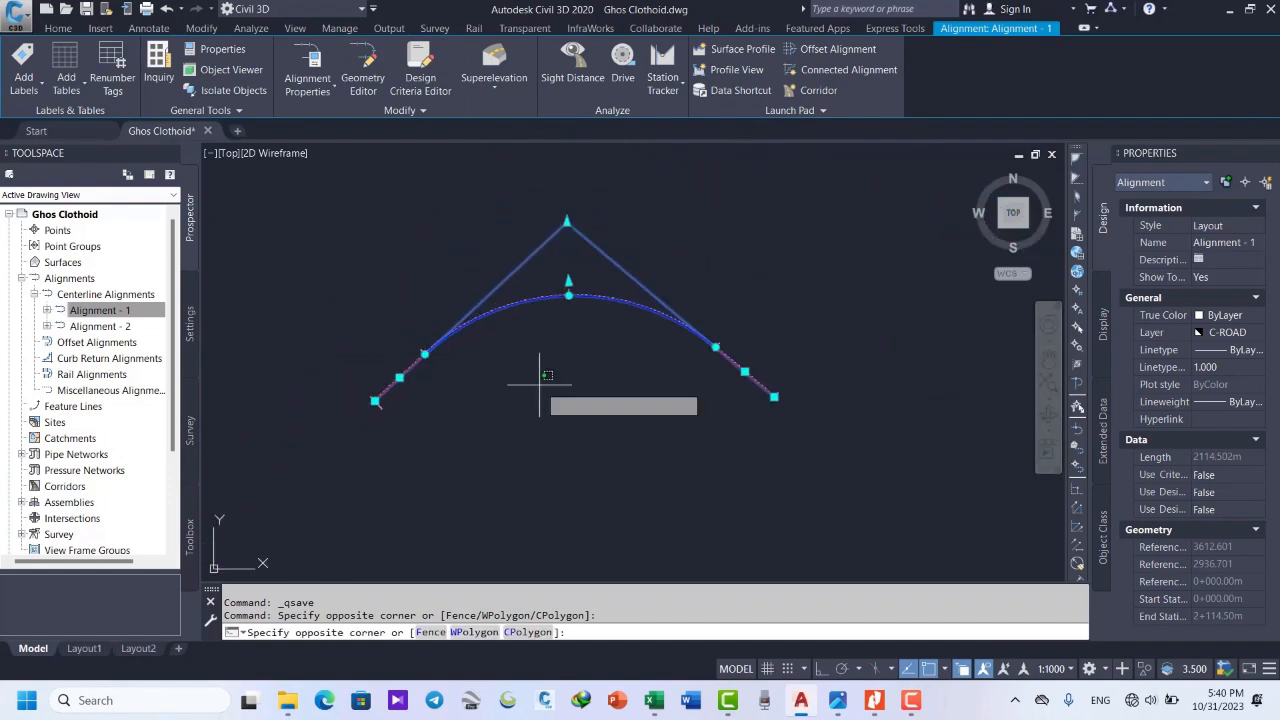
left_click(517, 433)
key("Escape")
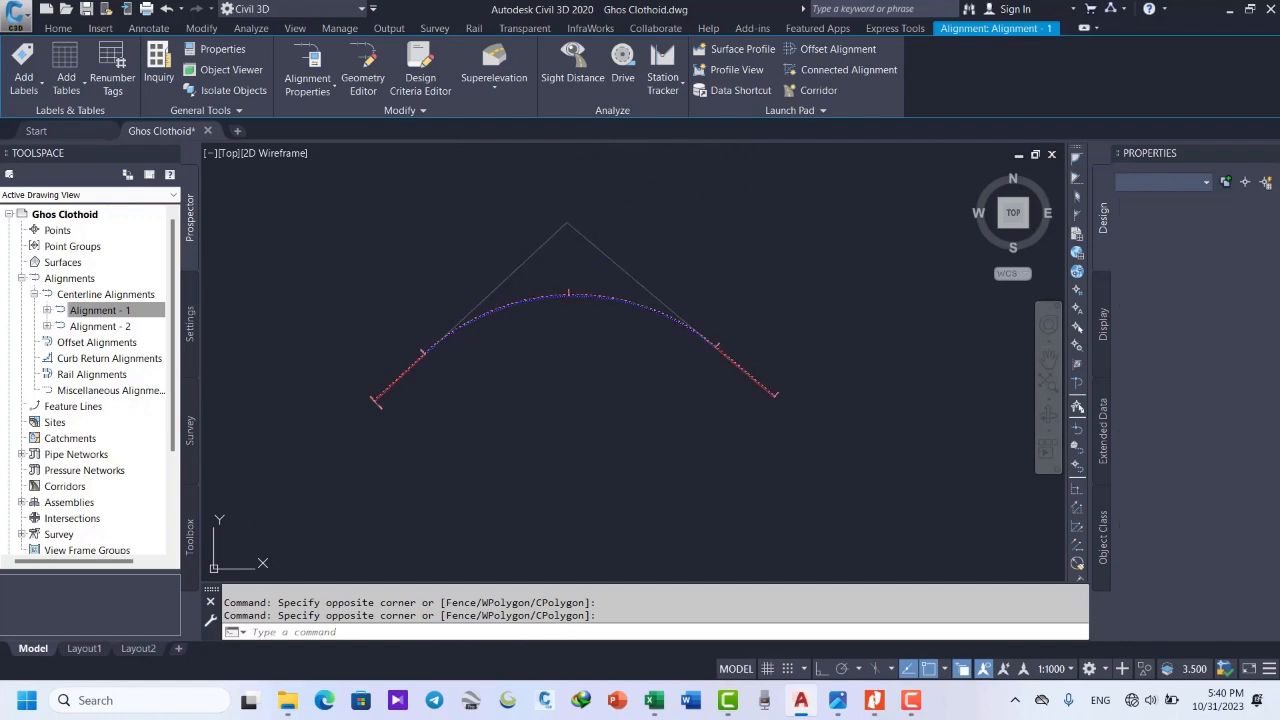
left_click(535, 421)
left_click(486, 477)
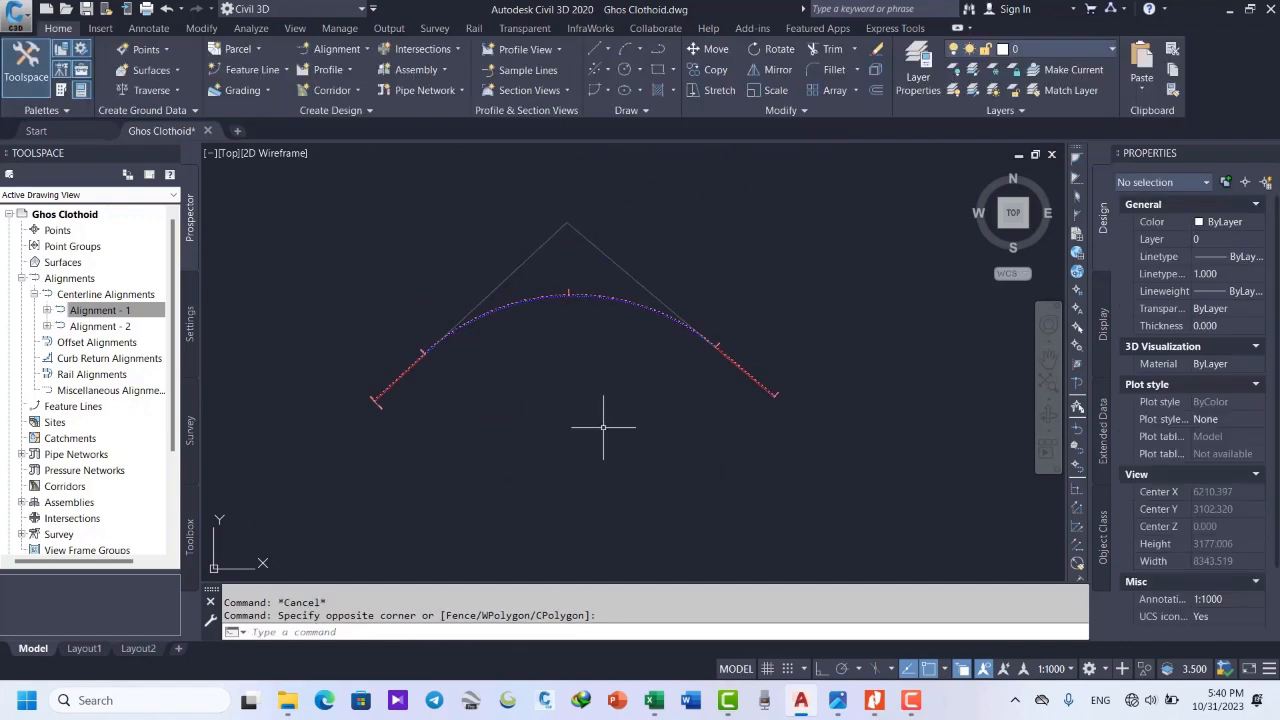
Examine Alignment - 2, which has no curve, and its start point with the station and design speed labels.
scroll(428, 384, "down", 4)
scroll(797, 377, "up", 2)
scroll(797, 377, "up", 2)
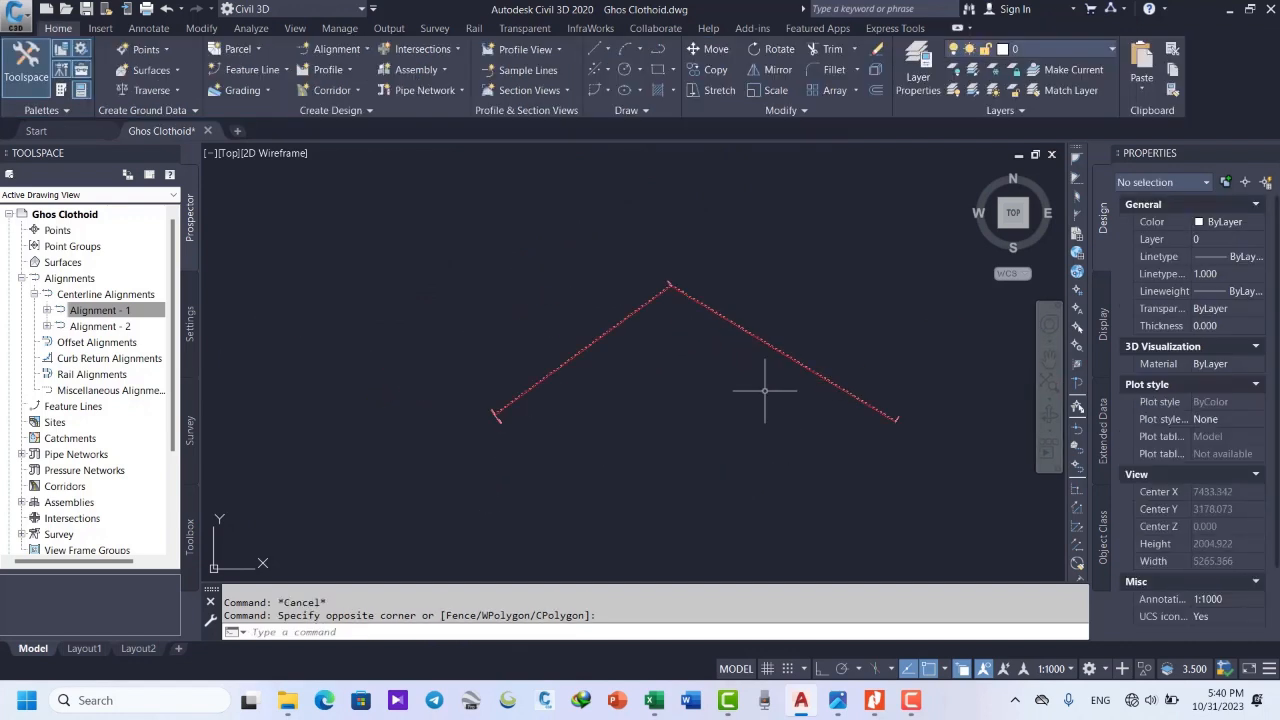
middle_click_drag(734, 391, 660, 372)
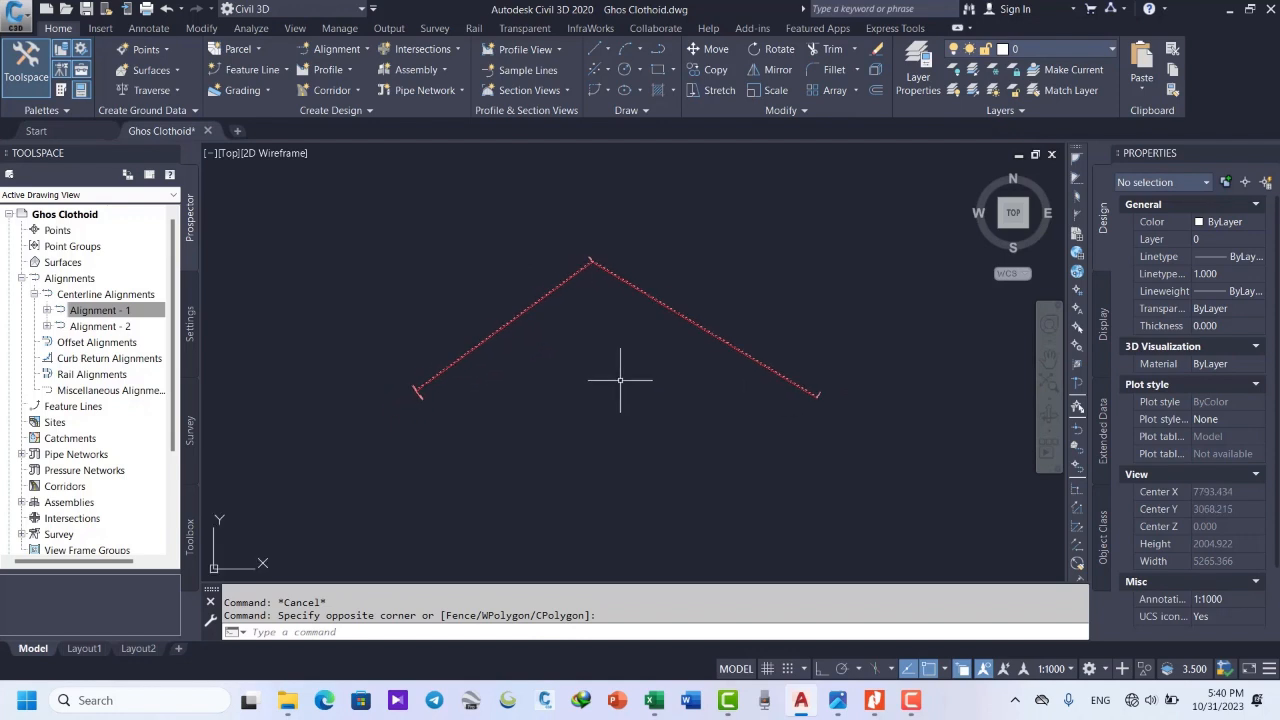
left_click(622, 381)
left_click(590, 423)
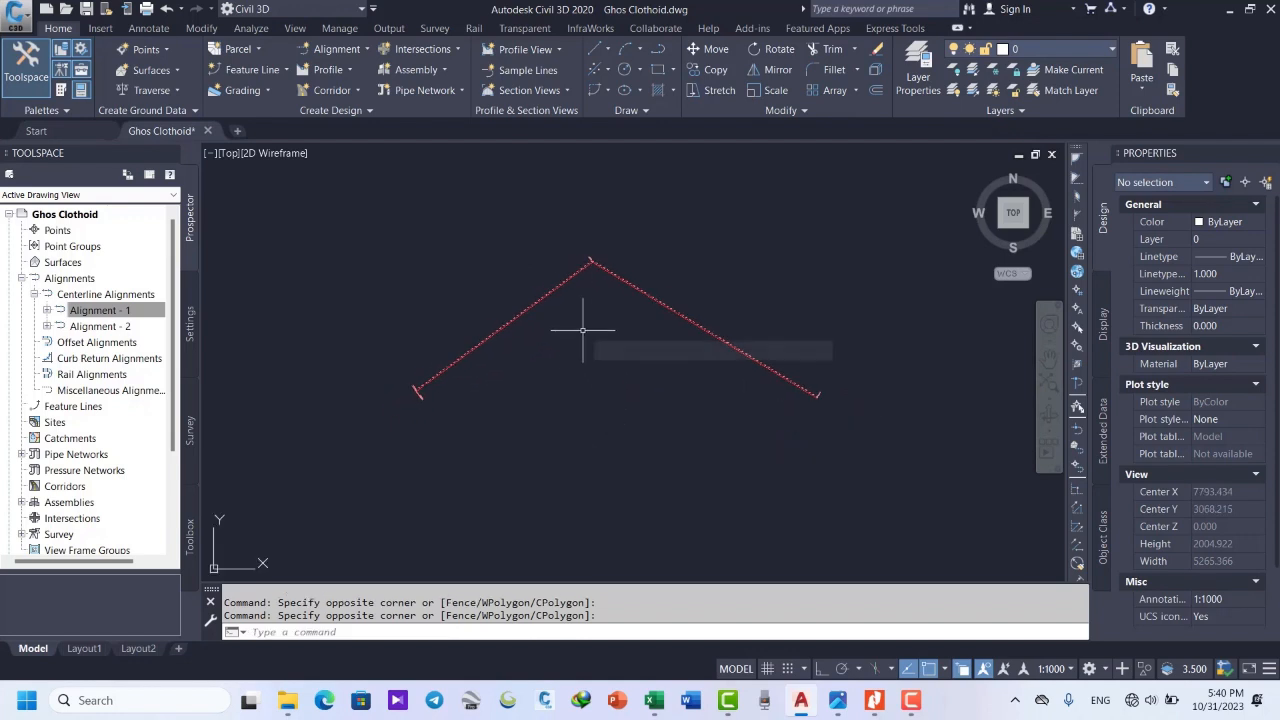
scroll(418, 393, "up", 5)
scroll(418, 394, "up", 3)
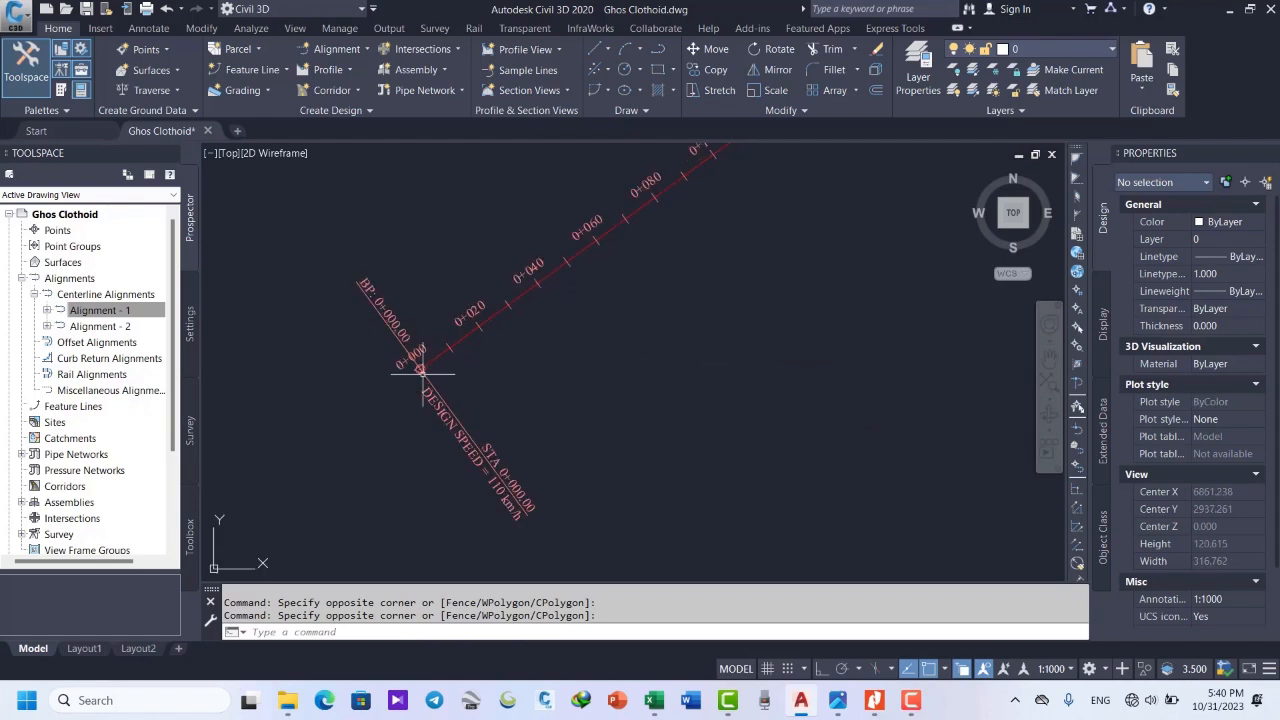
scroll(418, 396, "up", 2)
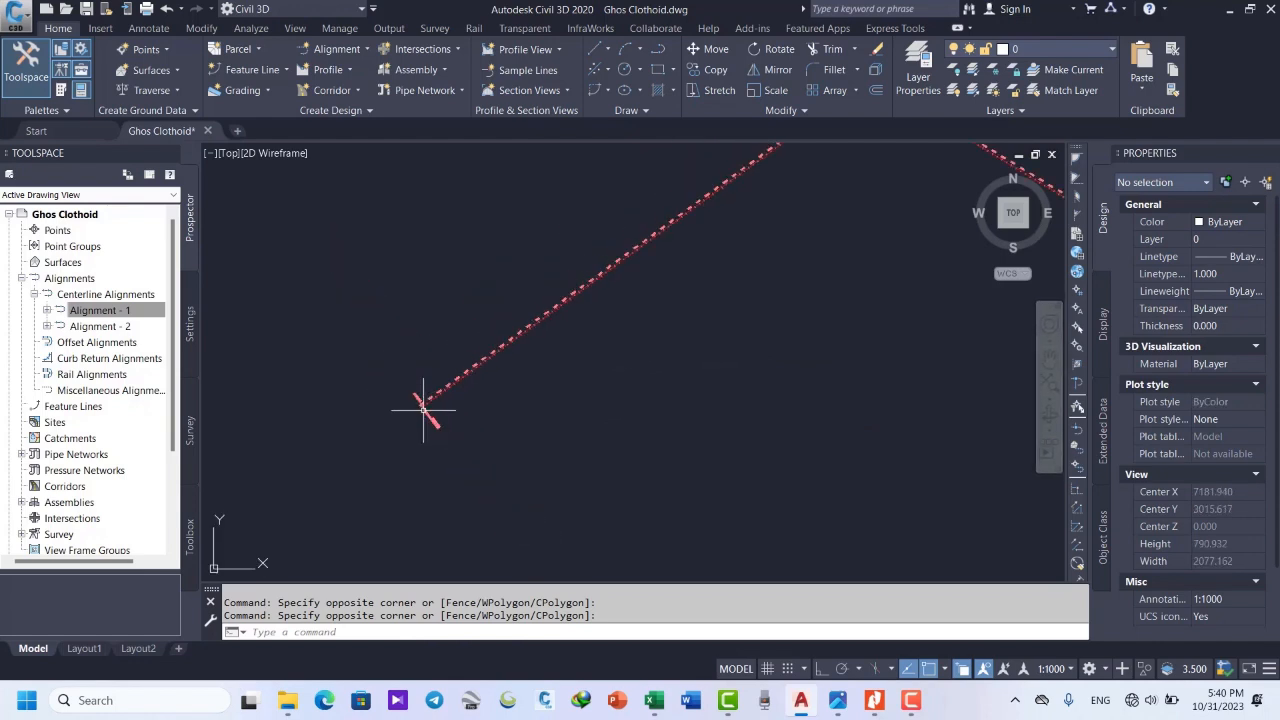
scroll(424, 405, "down", 3)
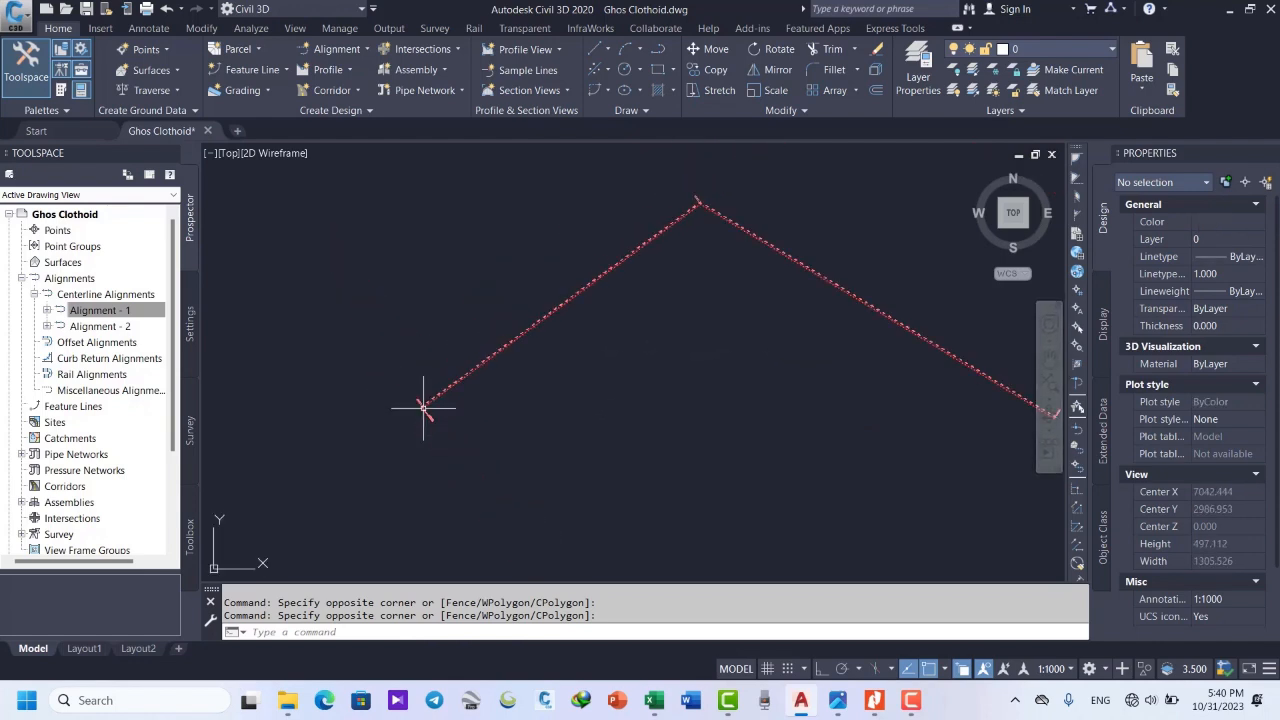
Examine the station labels around Alignment - 2's point of intersection and look over its two tangents.
scroll(705, 191, "up", 4)
left_click(410, 231)
left_click(362, 277)
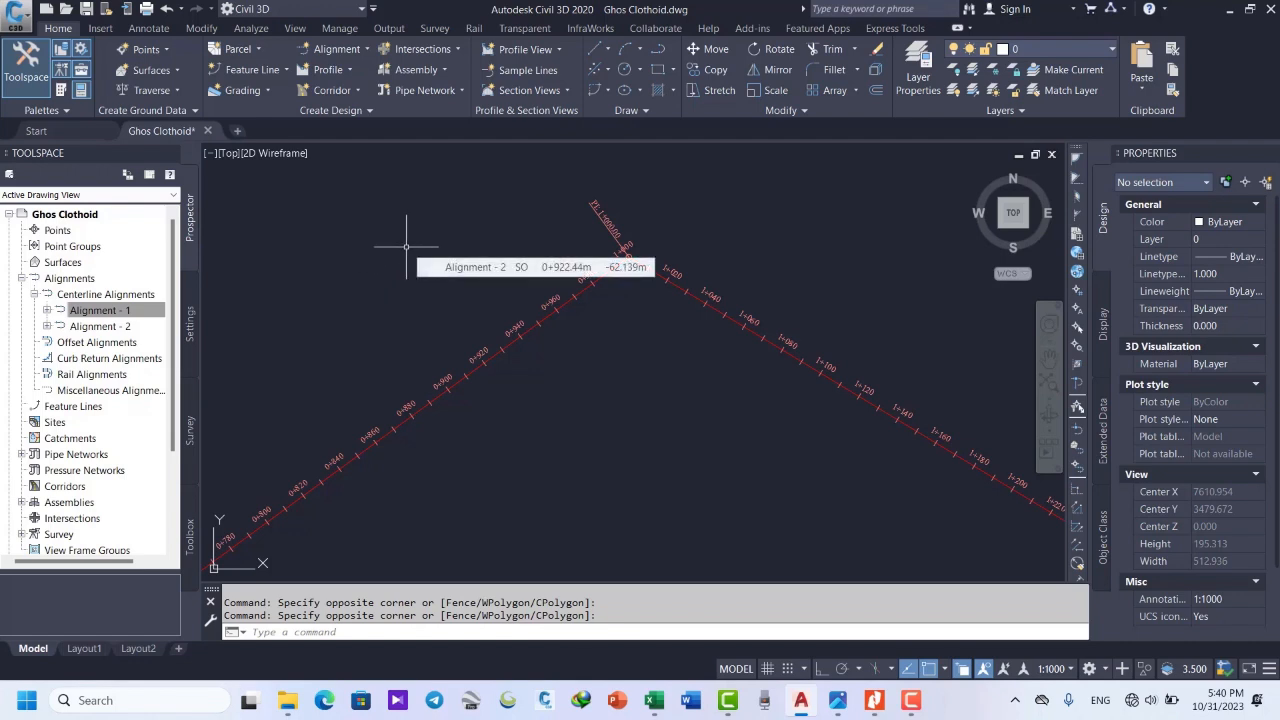
scroll(400, 248, "down", 2)
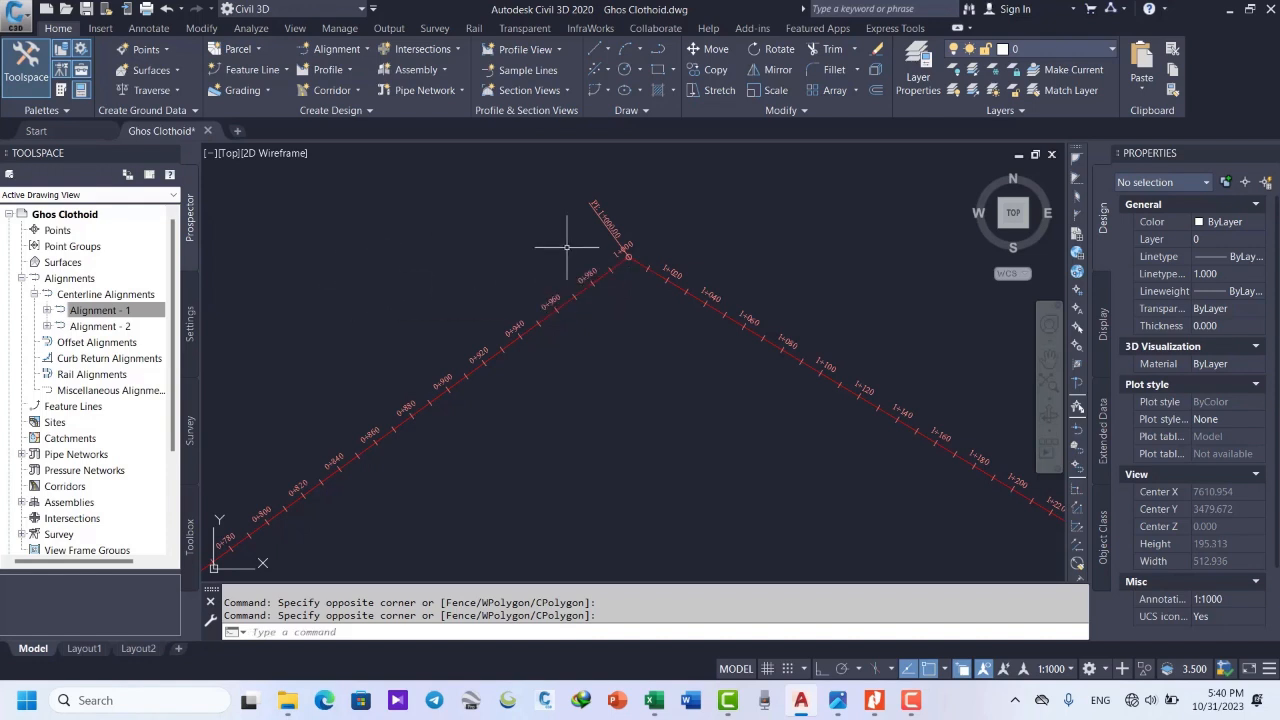
scroll(568, 249, "down", 6)
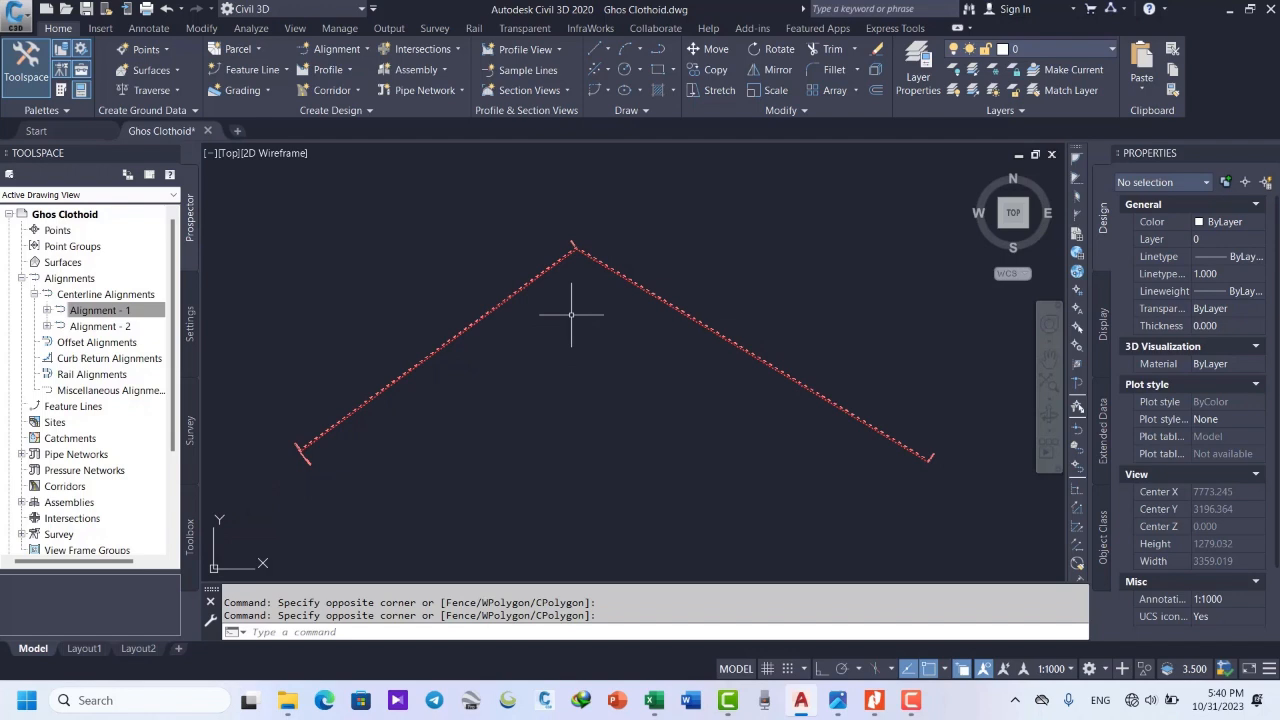
mouse_move(571, 314)
scroll(440, 380, "down", 1)
scroll(526, 346, "up", 3)
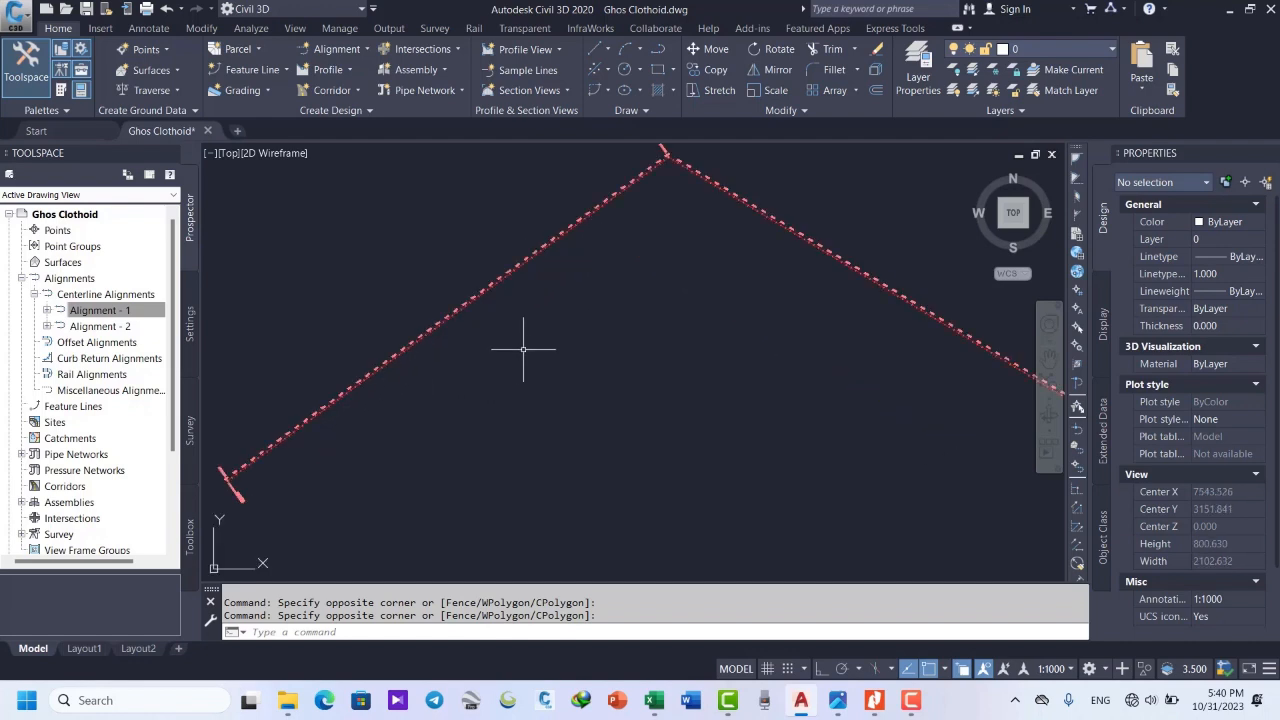
Select Alignment - 2 near its point of intersection and open its geometry layout tools.
scroll(527, 349, "down", 2)
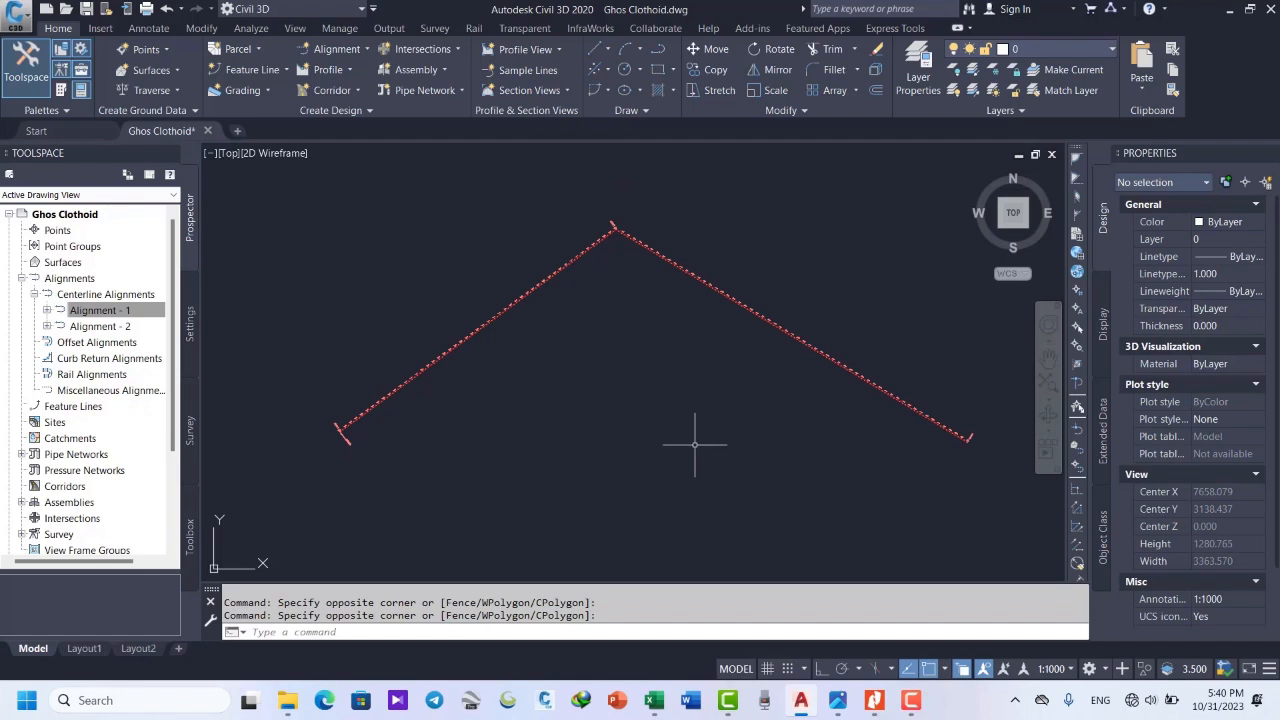
middle_click_drag(695, 445, 657, 443)
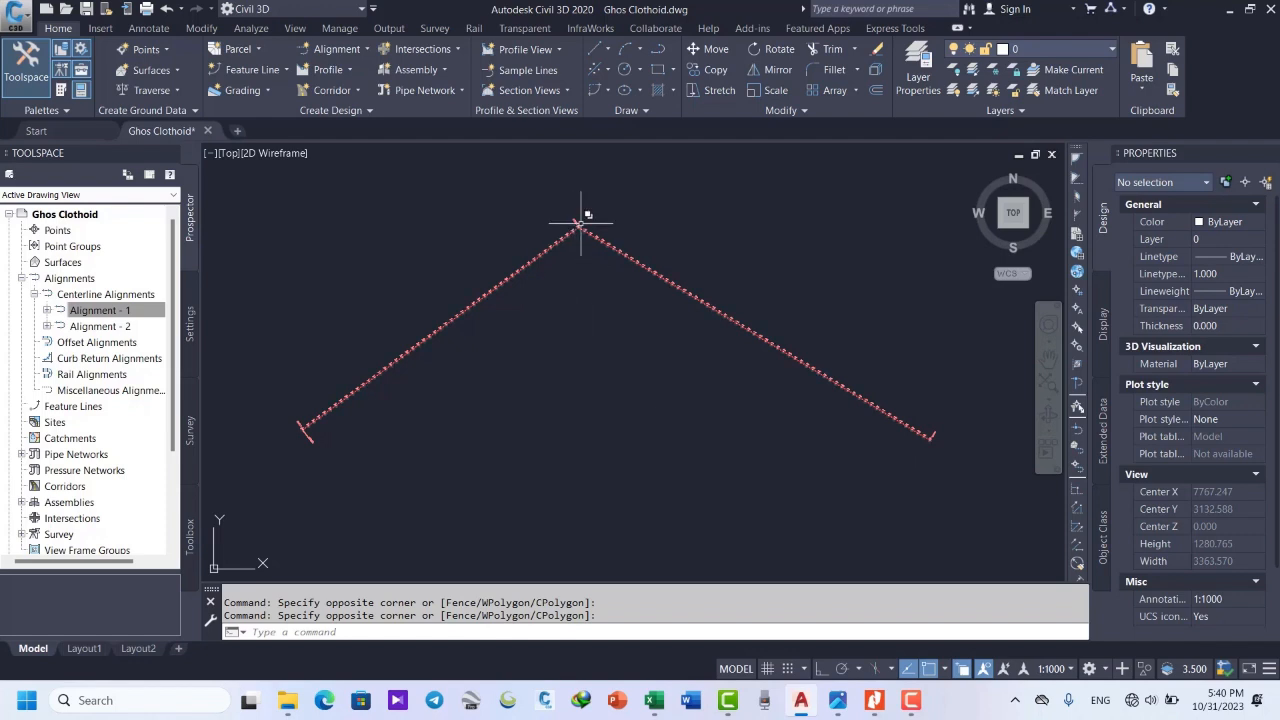
scroll(578, 228, "up", 8)
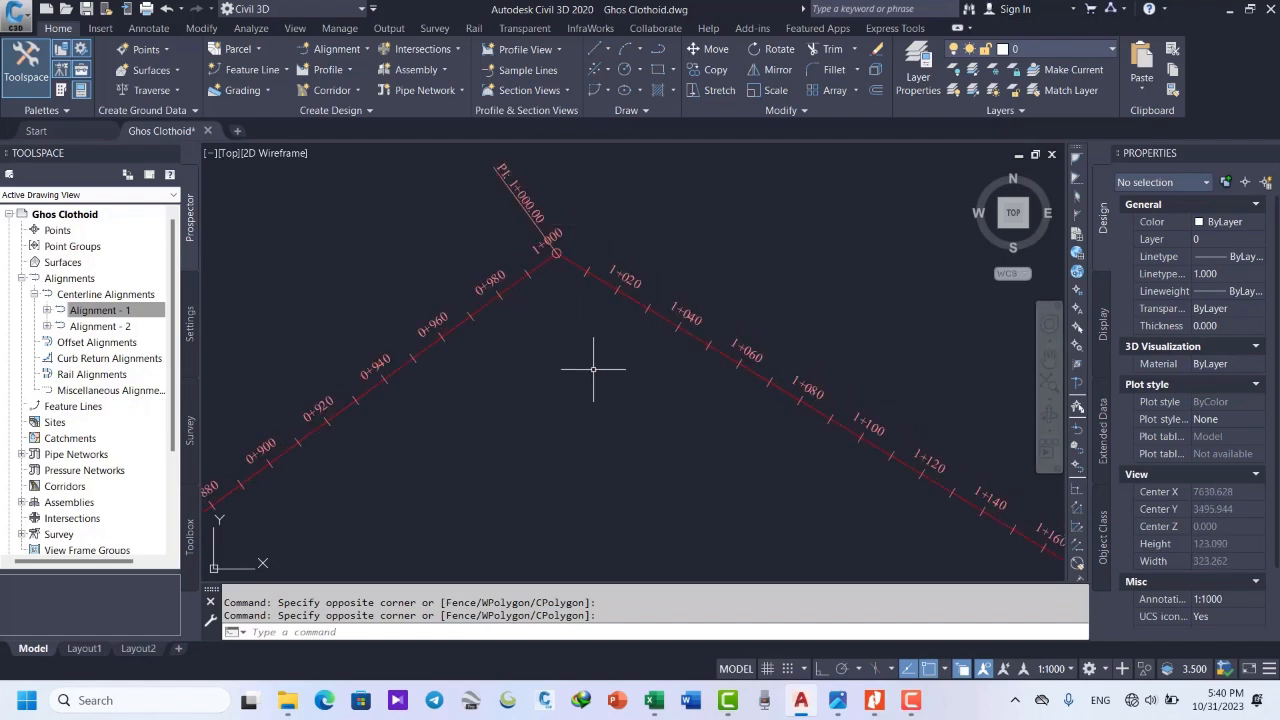
scroll(600, 349, "up", 2)
scroll(594, 291, "down", 2)
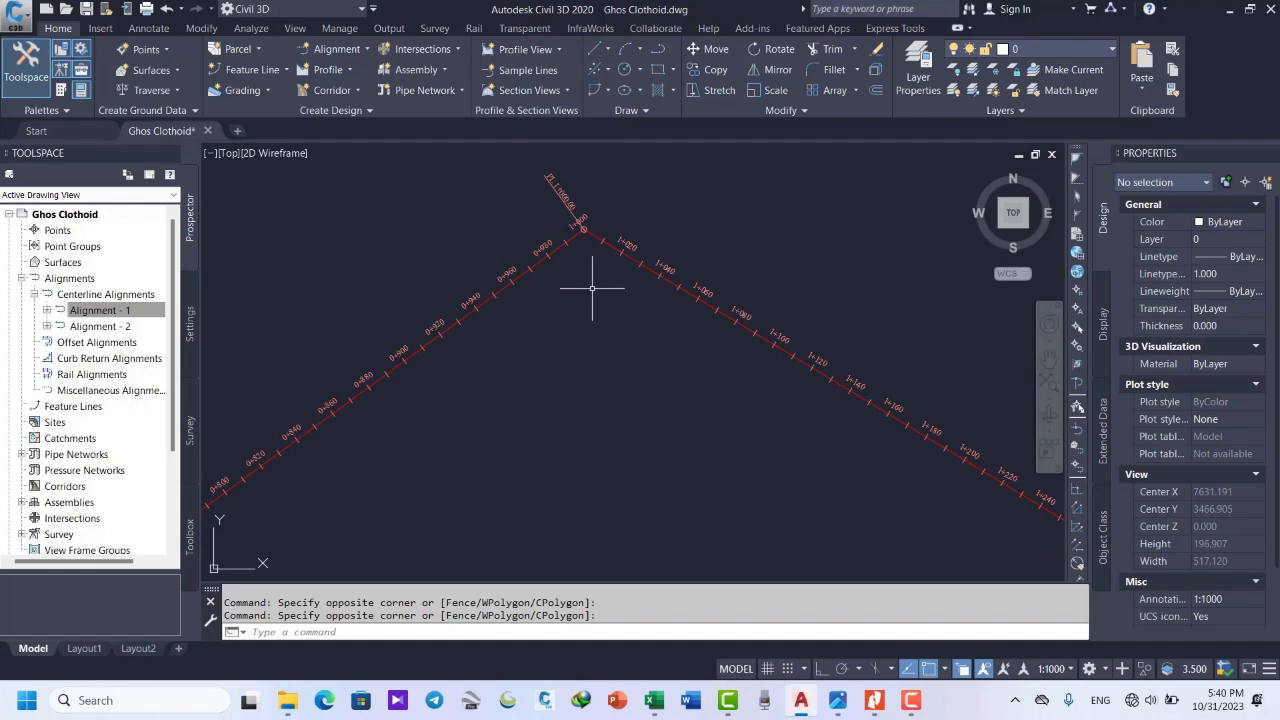
scroll(594, 260, "up", 2)
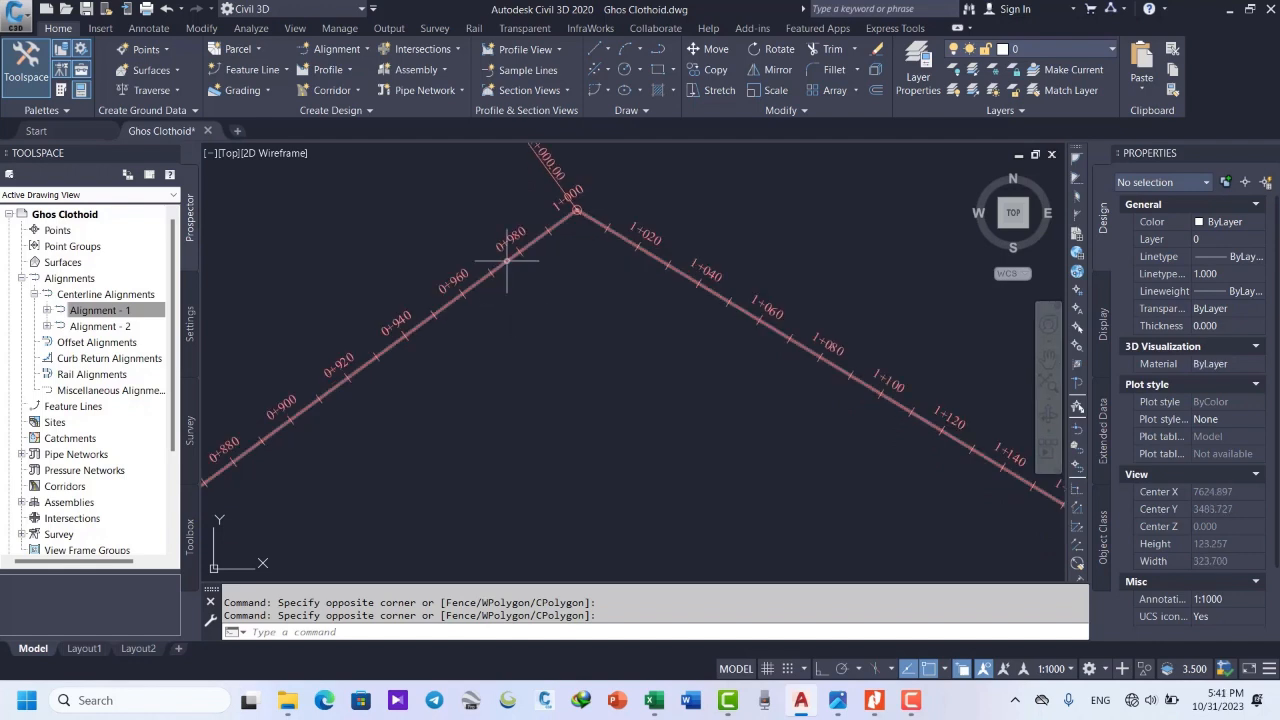
left_click(507, 261)
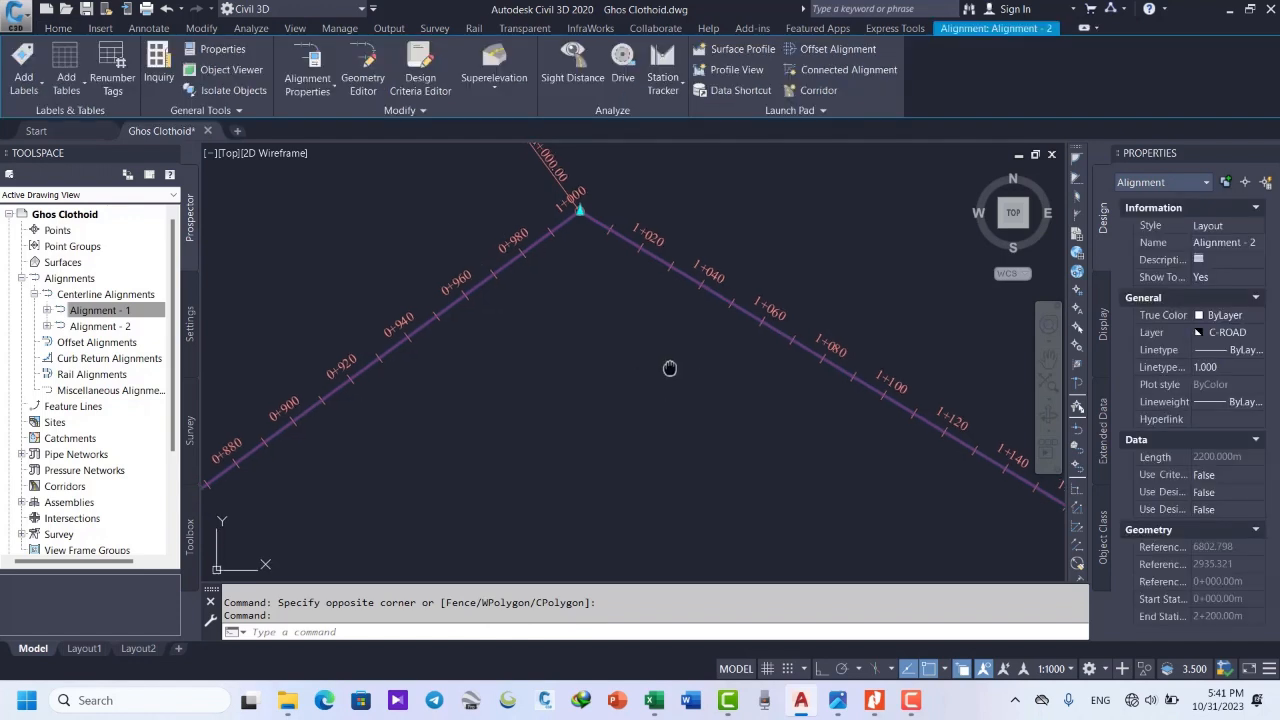
mouse_move(669, 366)
middle_mouse_down()
mouse_move(891, 443)
mouse_move(750, 428)
middle_mouse_up()
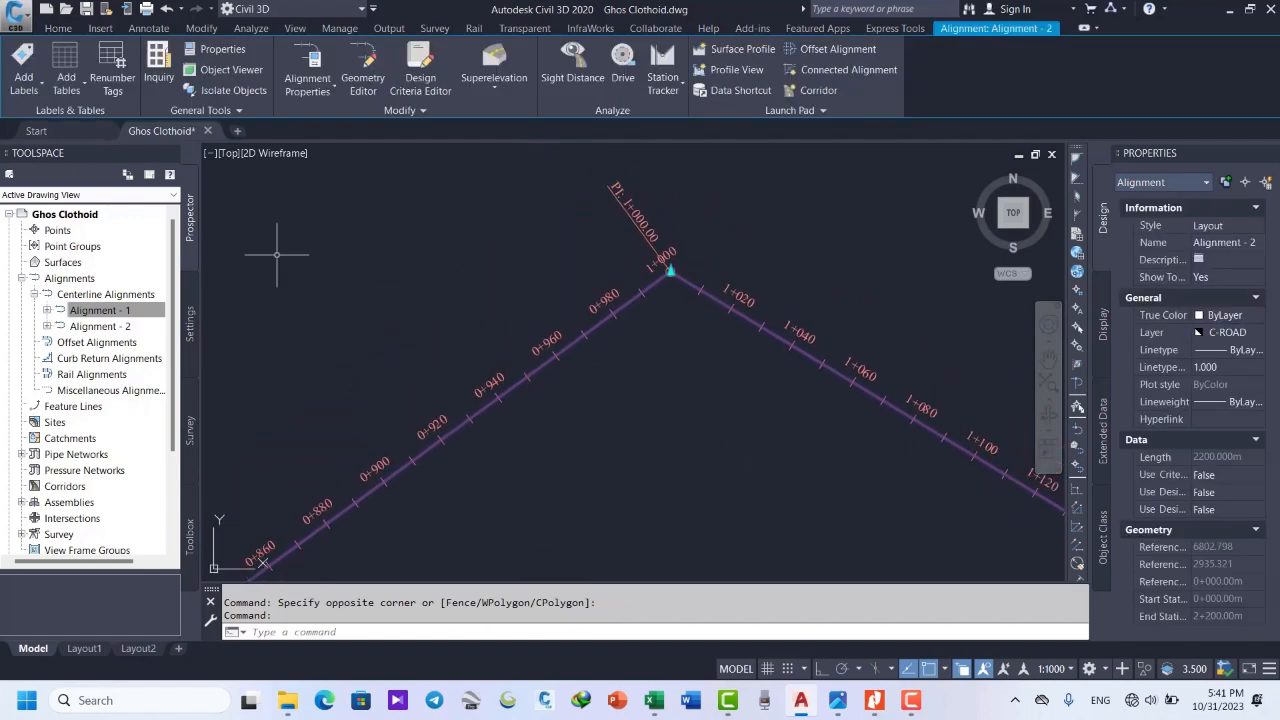
left_click(360, 78)
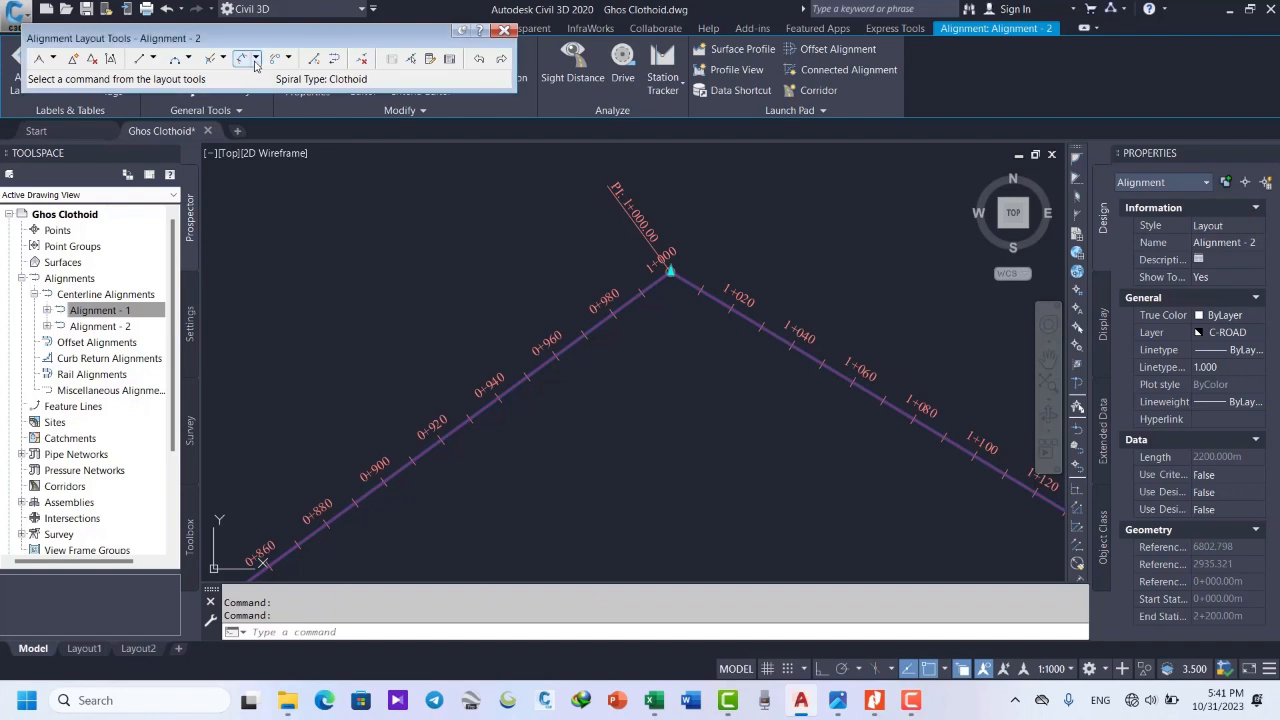
Start a Free Spiral-Curve-Spiral between Alignment - 2's two tangents, with the solution angle less than 180 and radius 900 m.
left_click(256, 58)
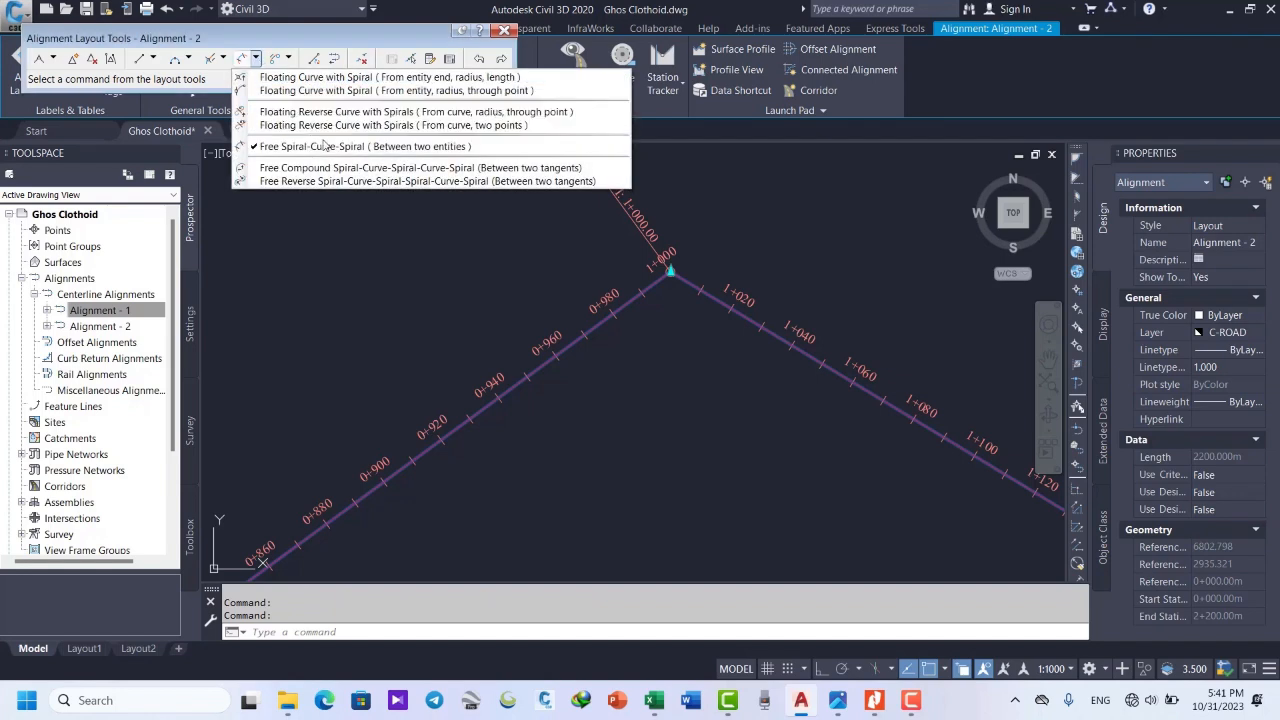
left_click(503, 148)
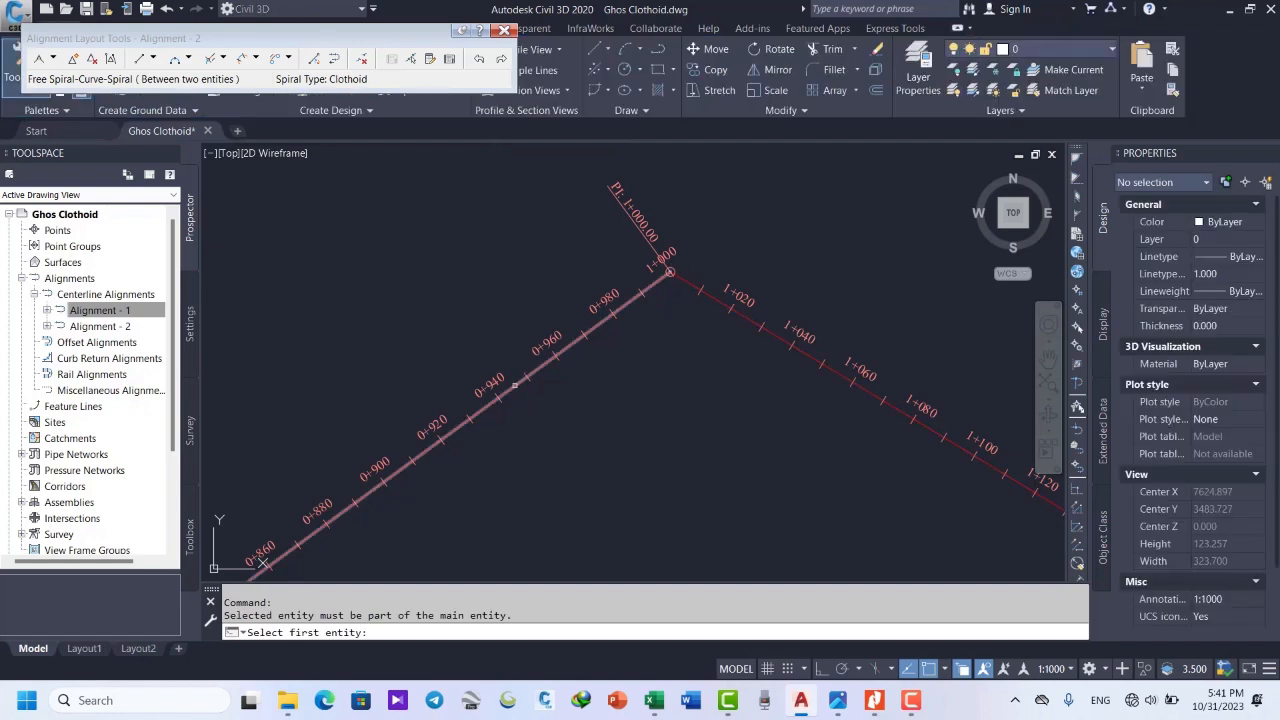
left_click(512, 388)
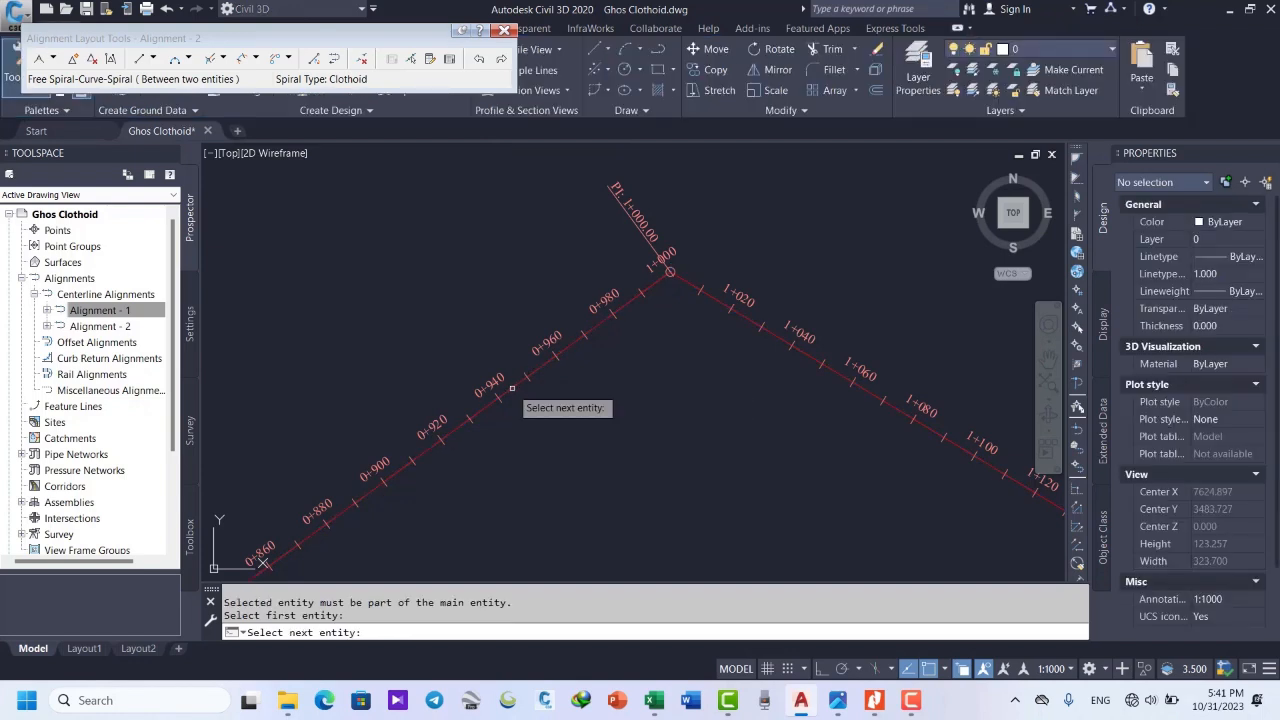
left_click(805, 353)
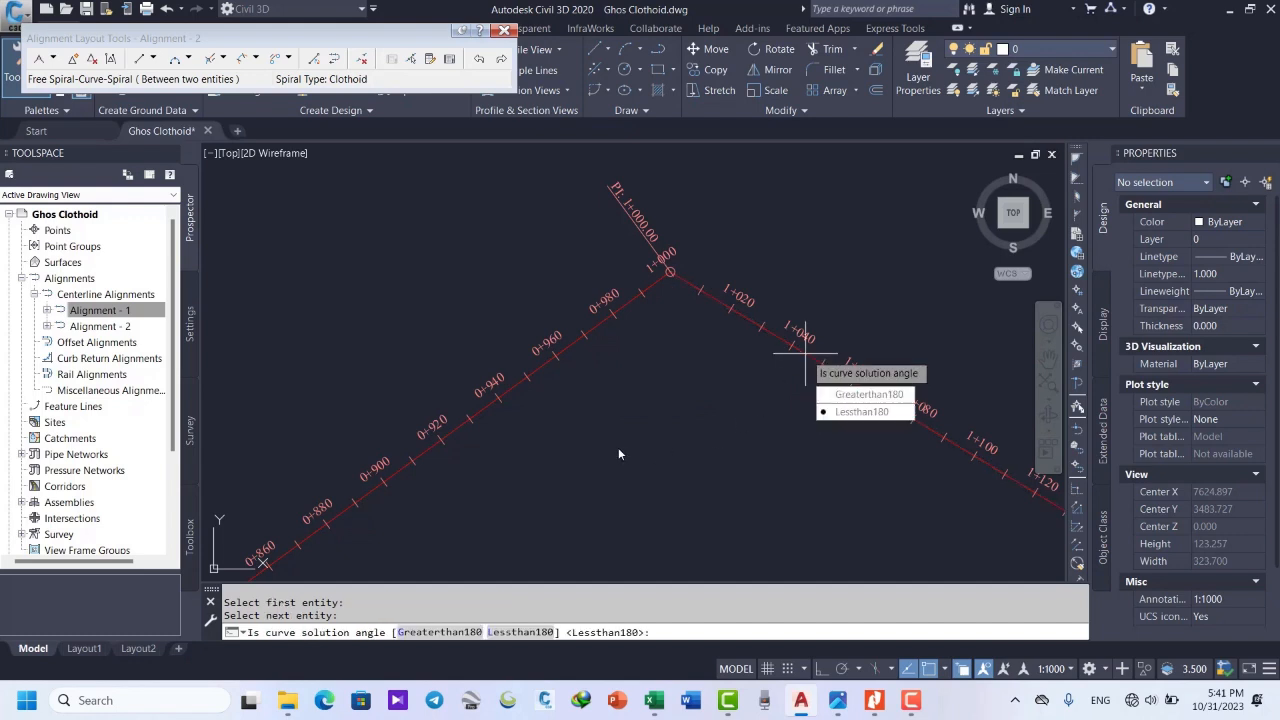
left_click(852, 413)
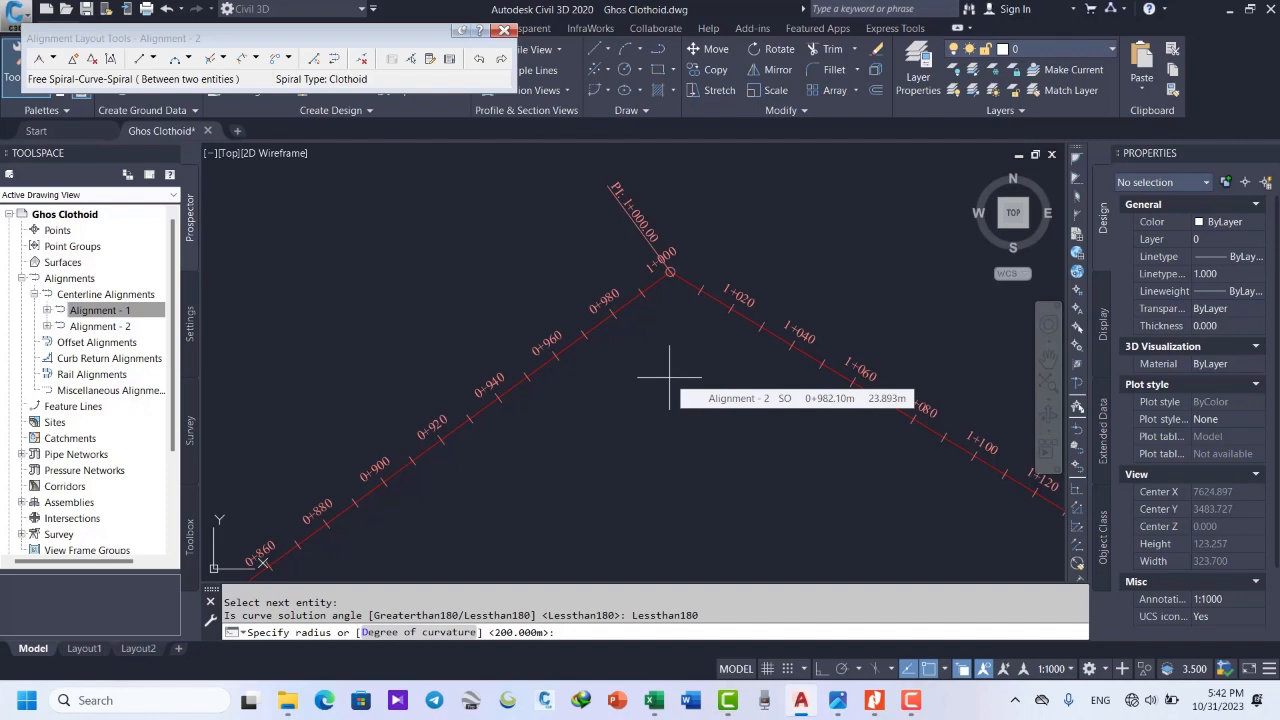
type("900")
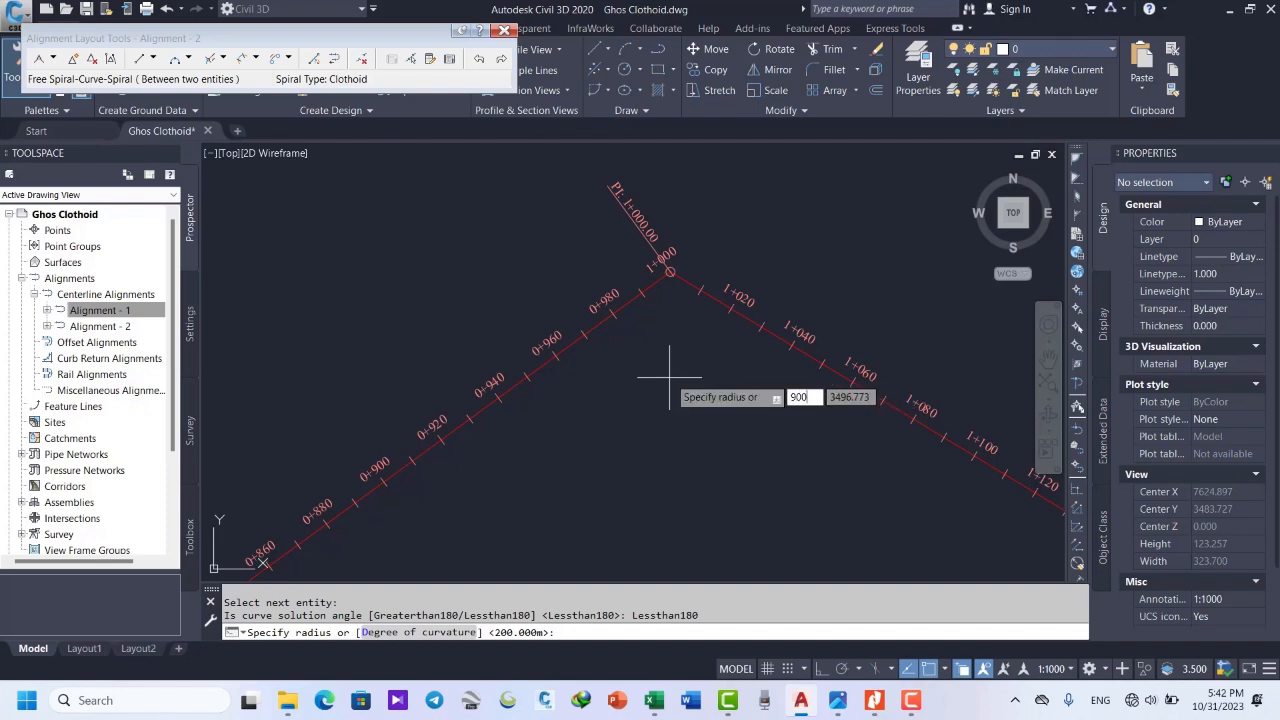
key("Return")
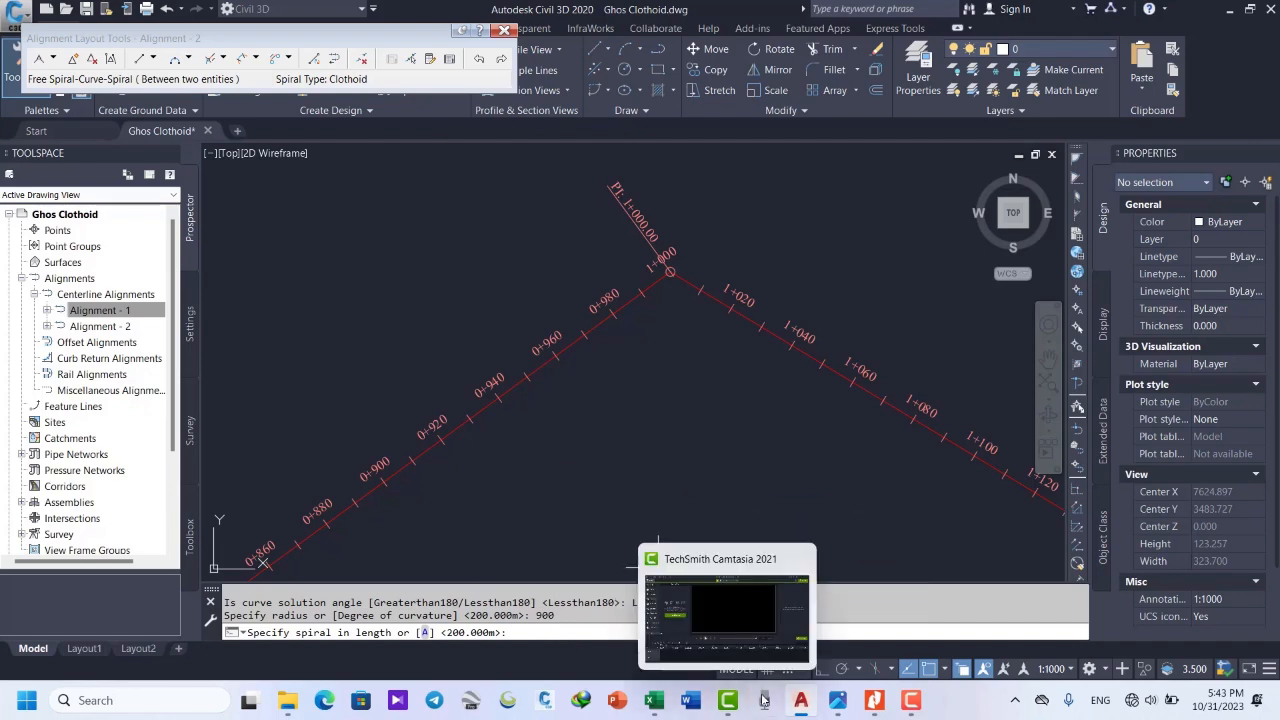
Switch to Nitro PDF Pro, consult the desirable spiral length table by speed in 800-Cloth-Spiral, and return to the Civil 3D drawing.
left_click(875, 709)
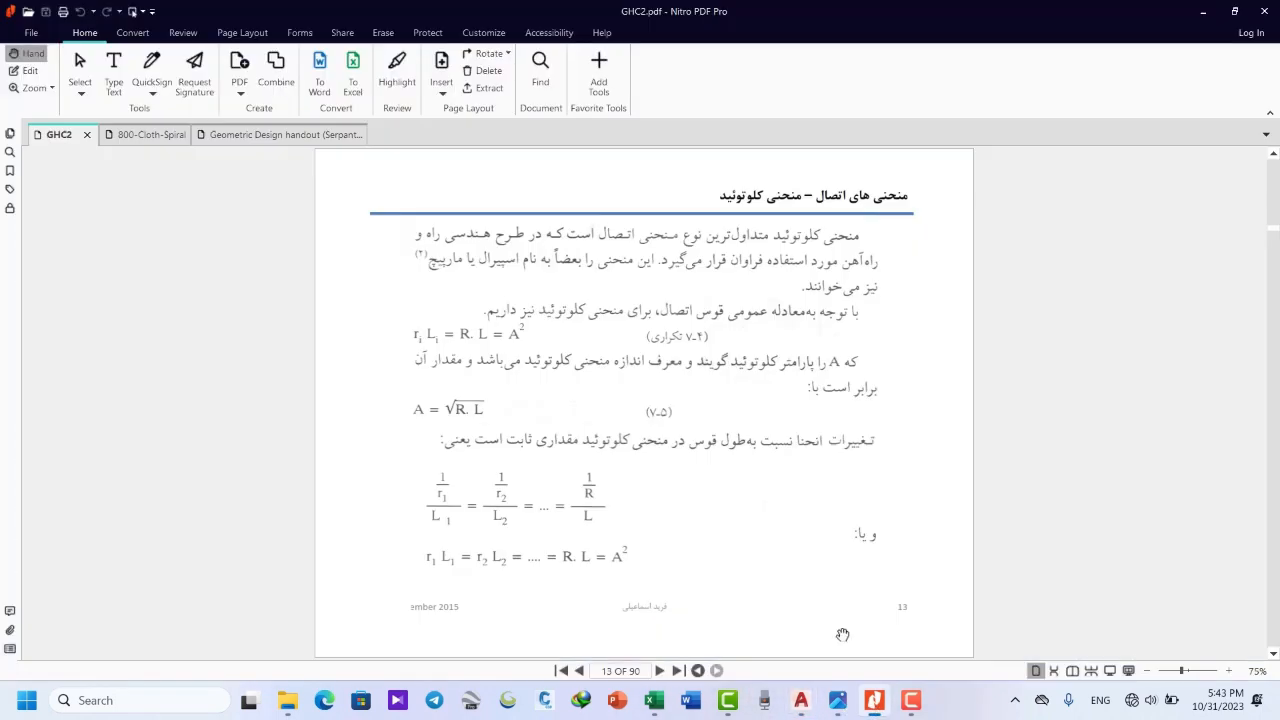
left_click(145, 135)
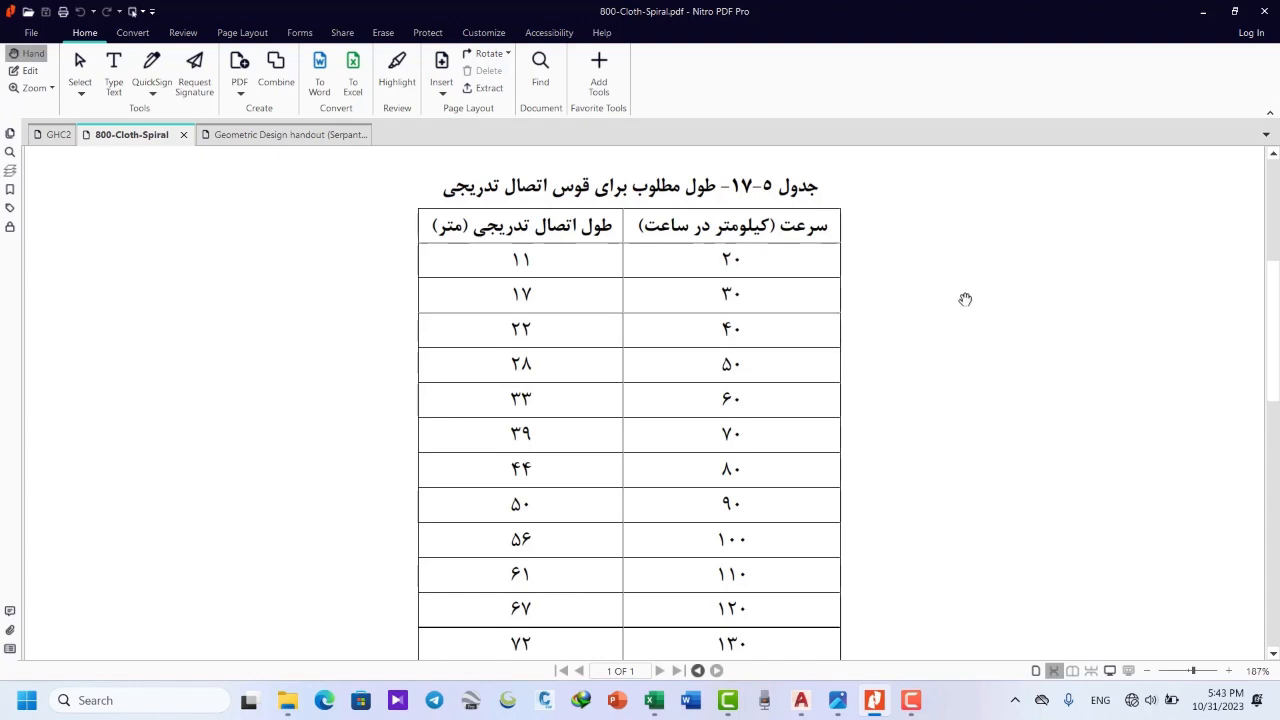
left_click(1203, 11)
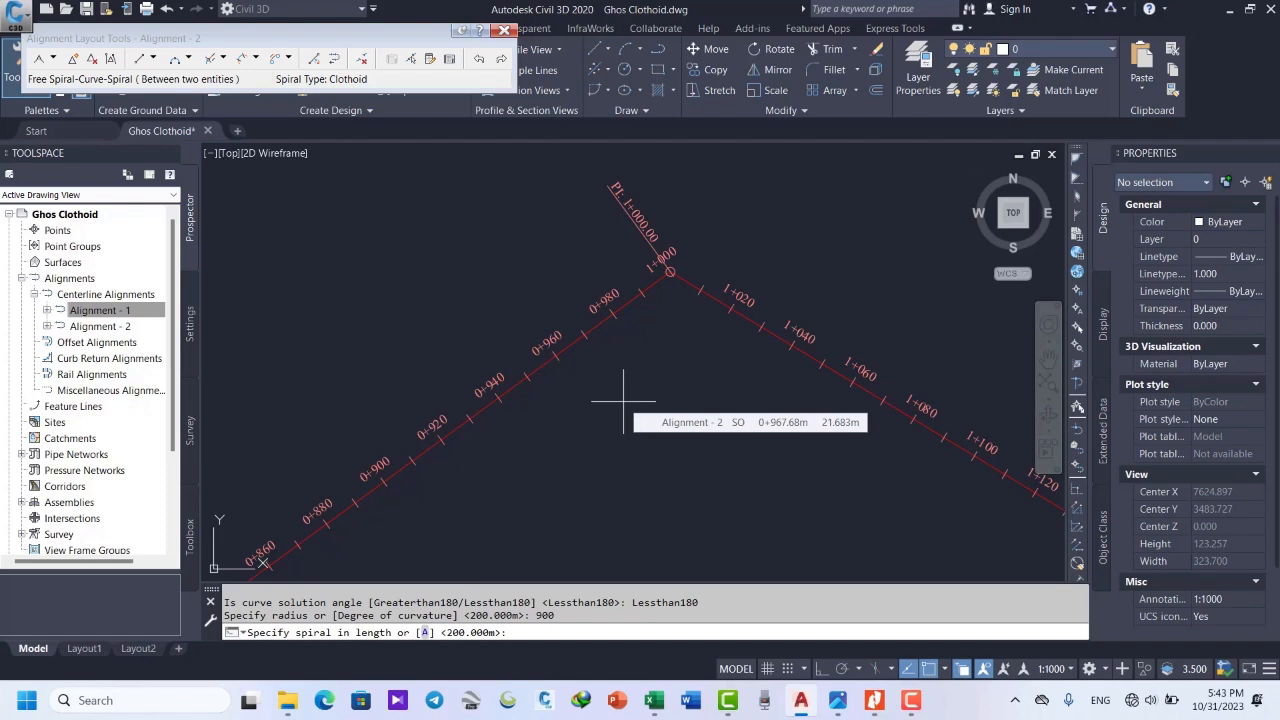
Define the spirals by A value, entering 25 for the spiral in and accepting 25 for the spiral out.
type("A")
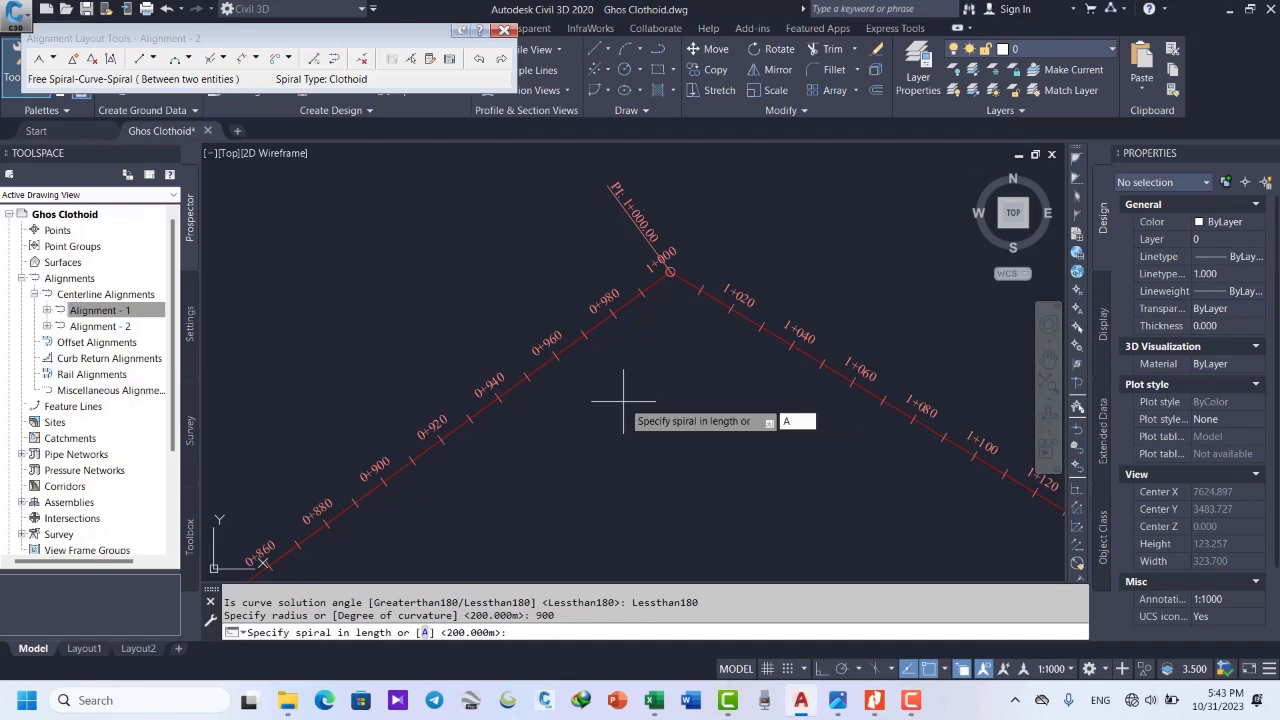
key("Return")
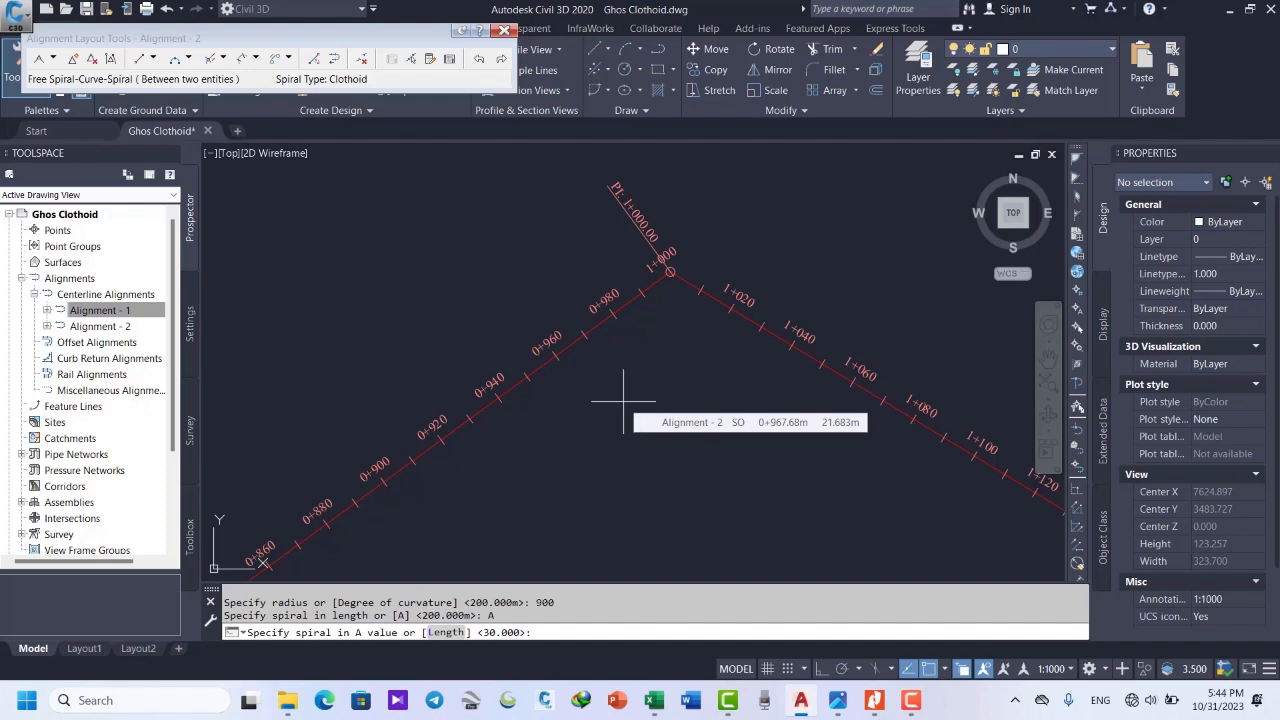
type("25")
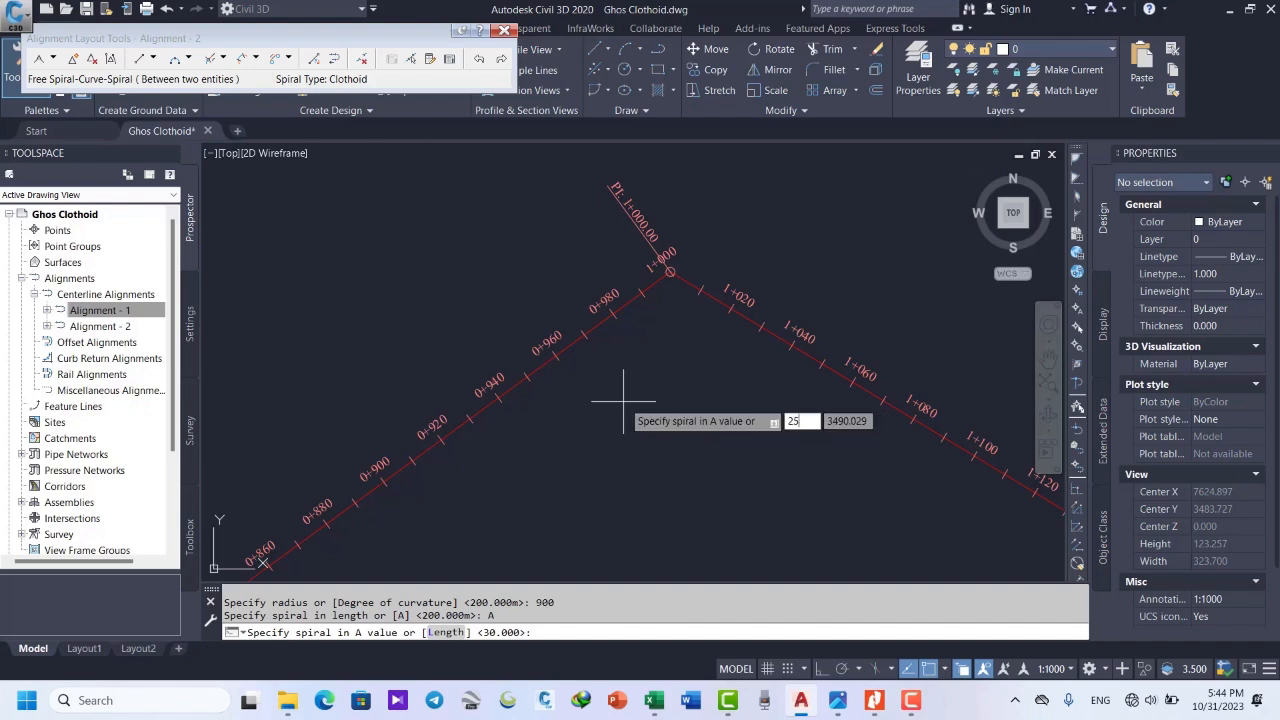
key("Return")
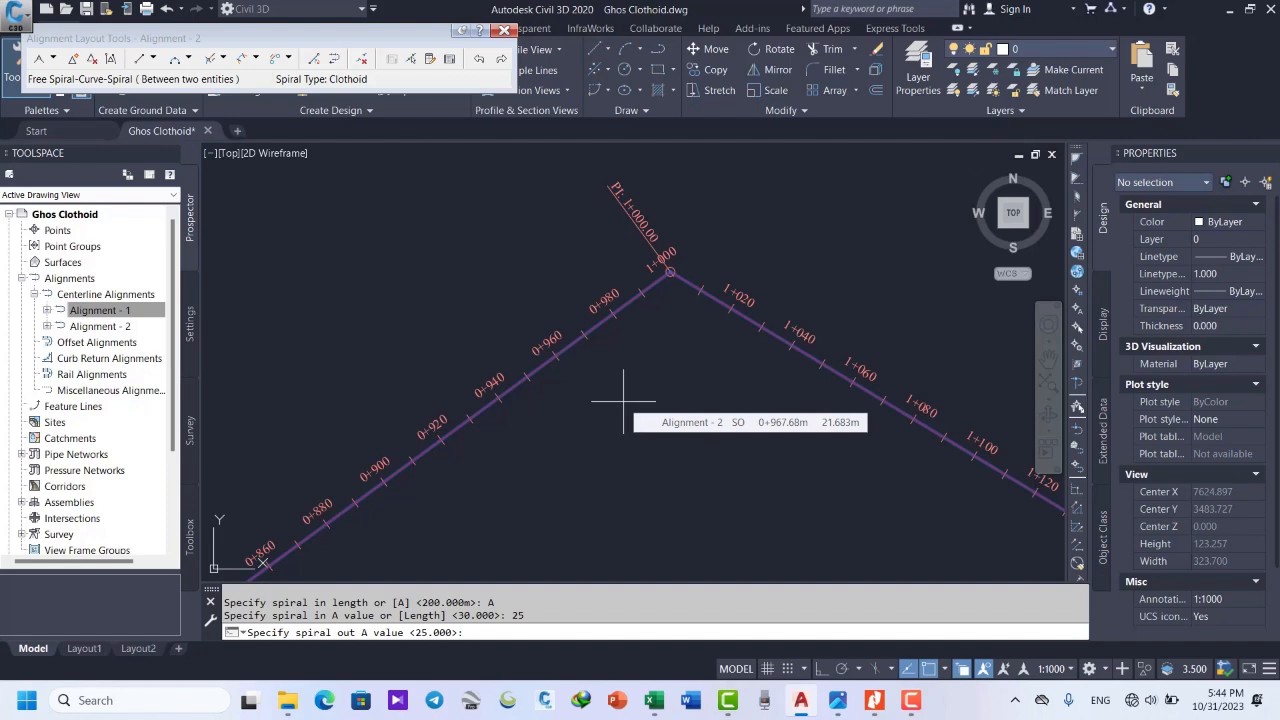
key("Return")
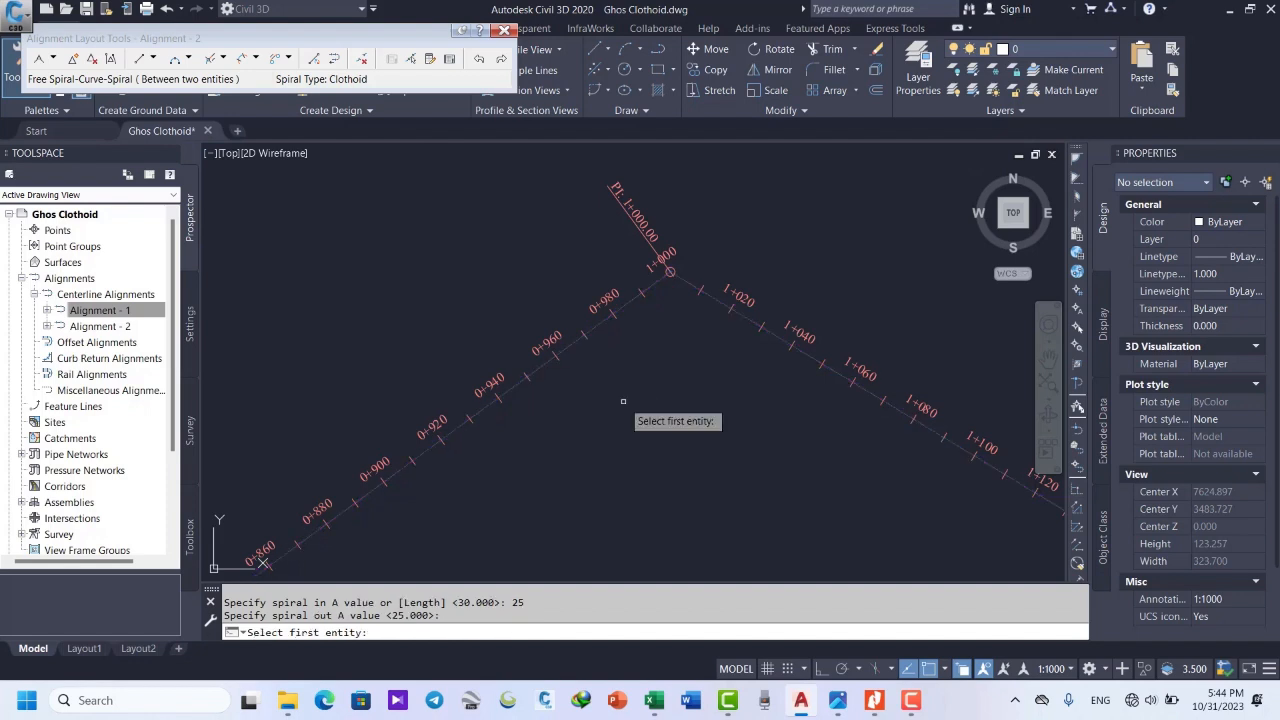
Examine the new curve and the short spiral joining it to the first tangent, and end the Free Spiral-Curve-Spiral command.
scroll(569, 367, "down", 6)
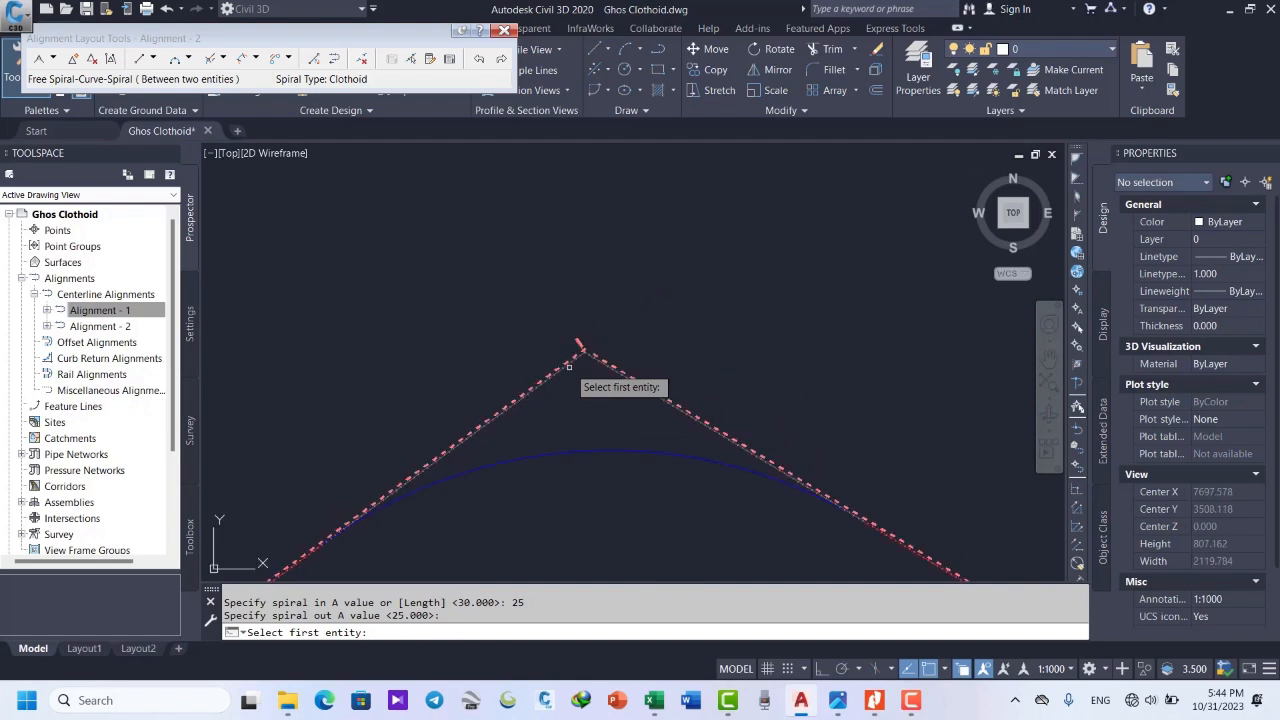
scroll(569, 362, "down", 2)
scroll(450, 470, "up", 8)
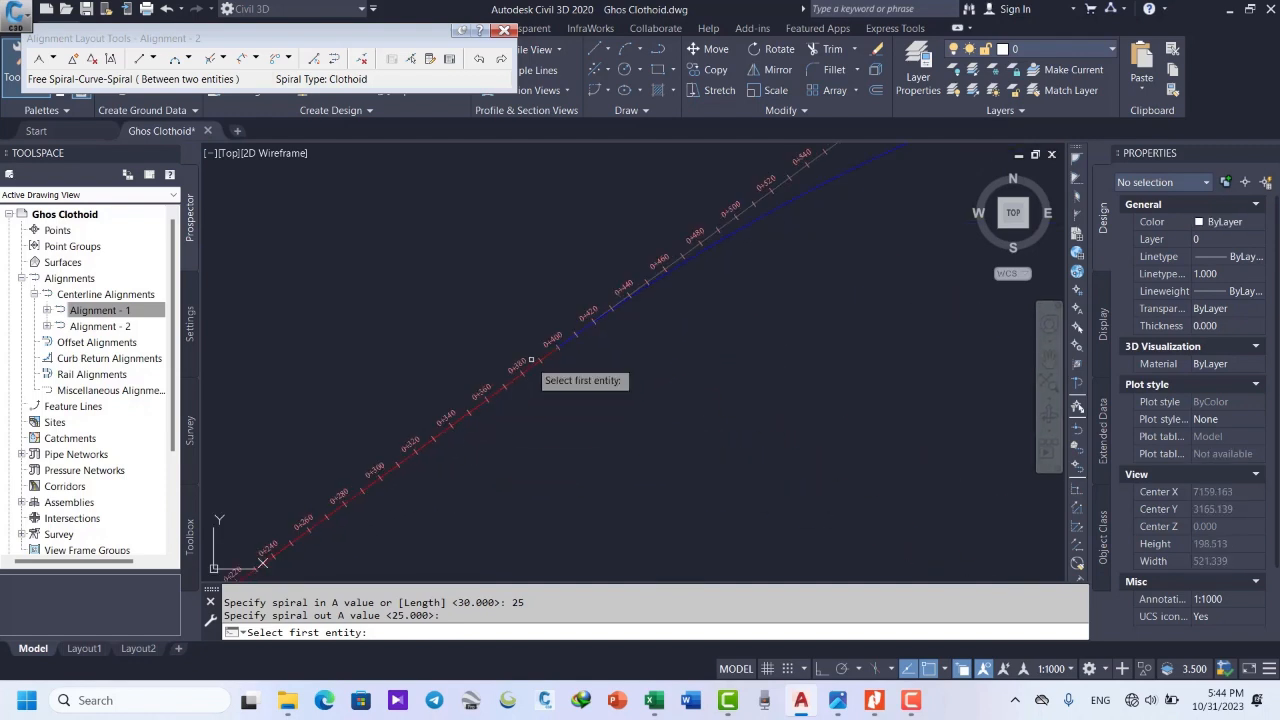
scroll(531, 360, "up", 15)
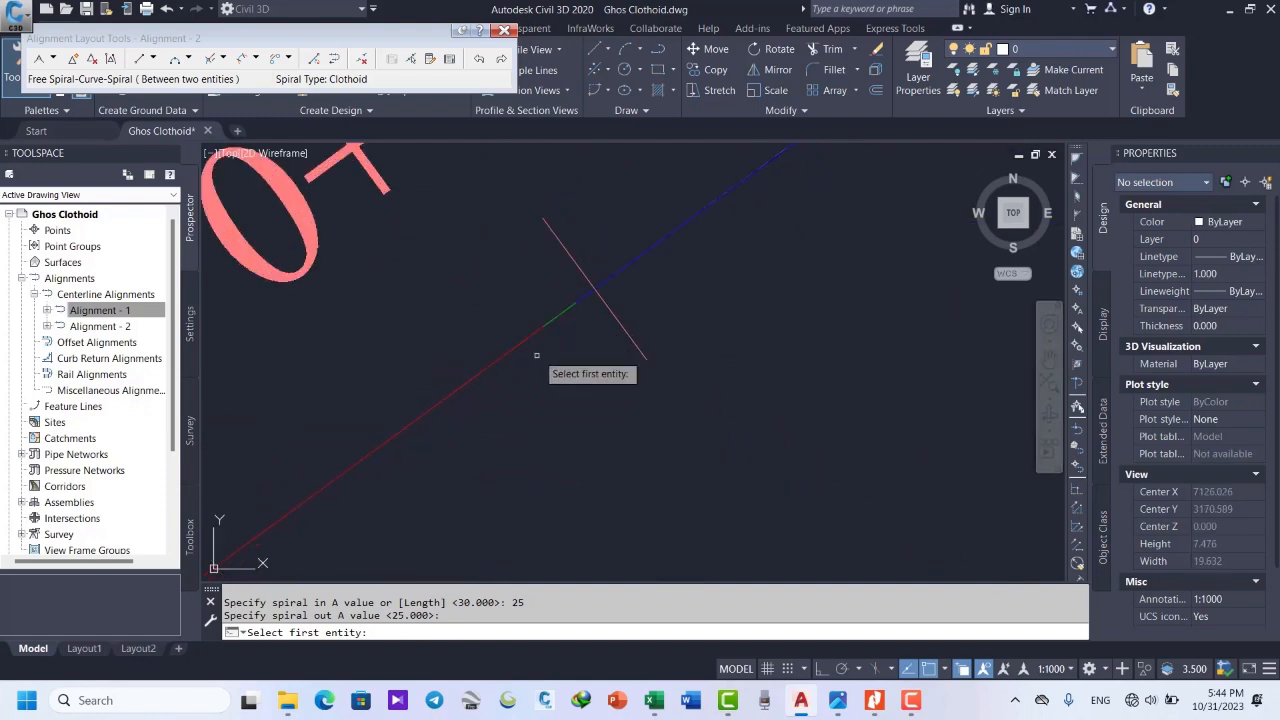
scroll(536, 355, "down", 17)
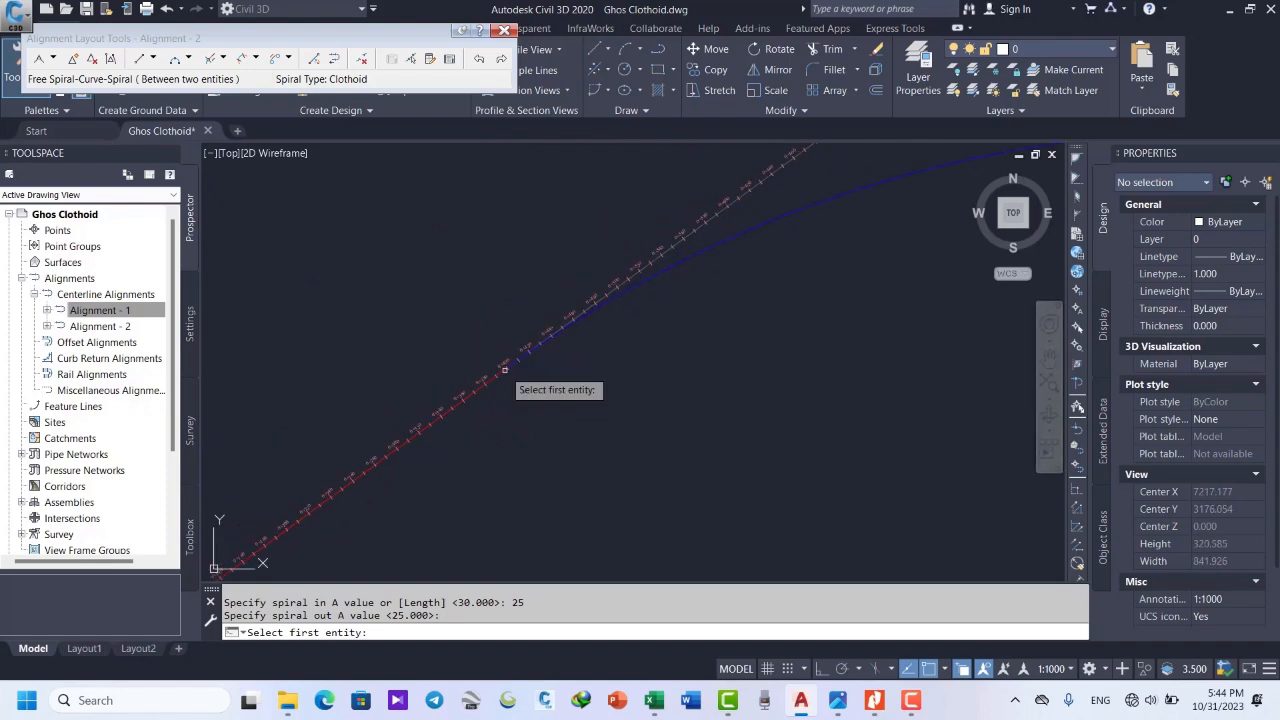
scroll(505, 370, "down", 6)
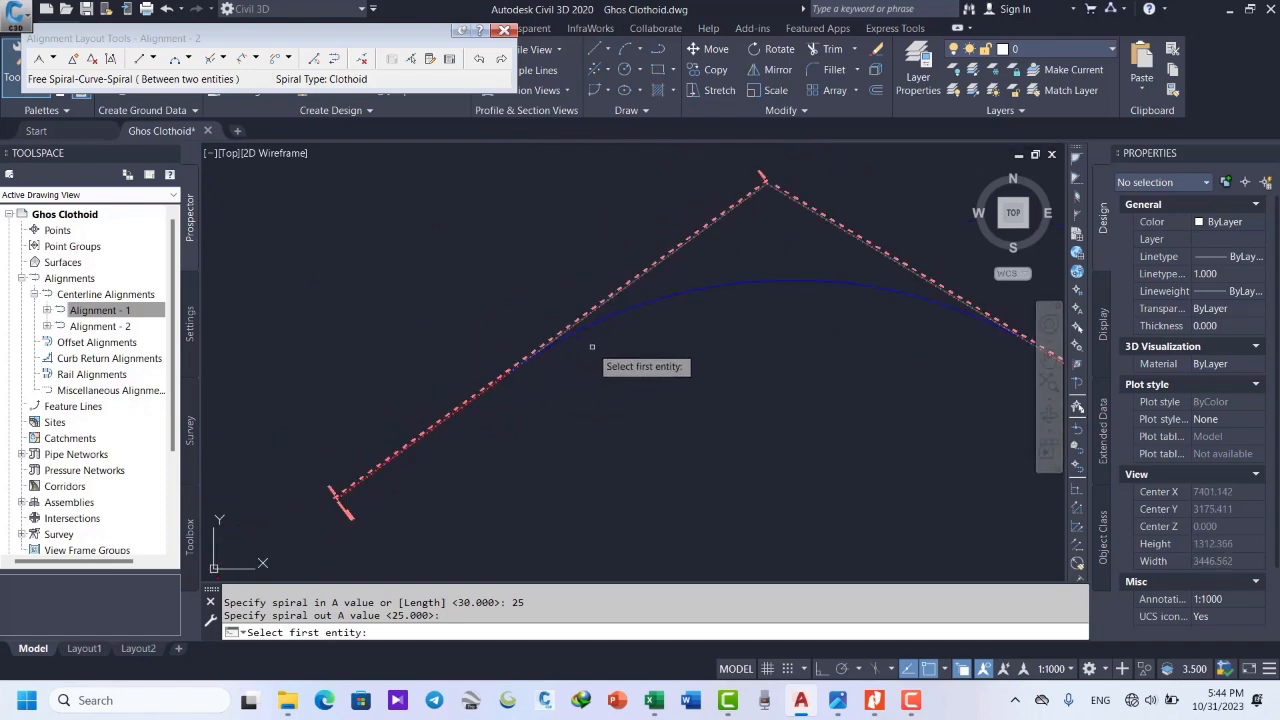
scroll(590, 347, "up", 4)
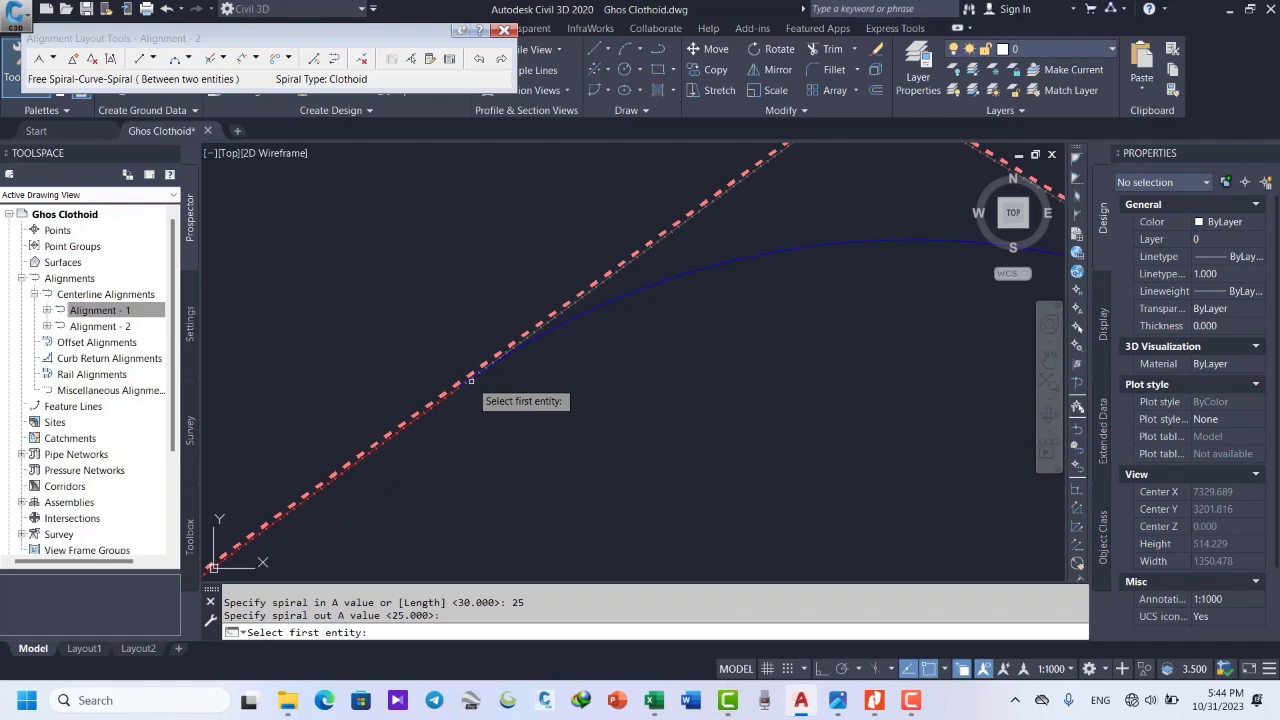
scroll(470, 381, "down", 3)
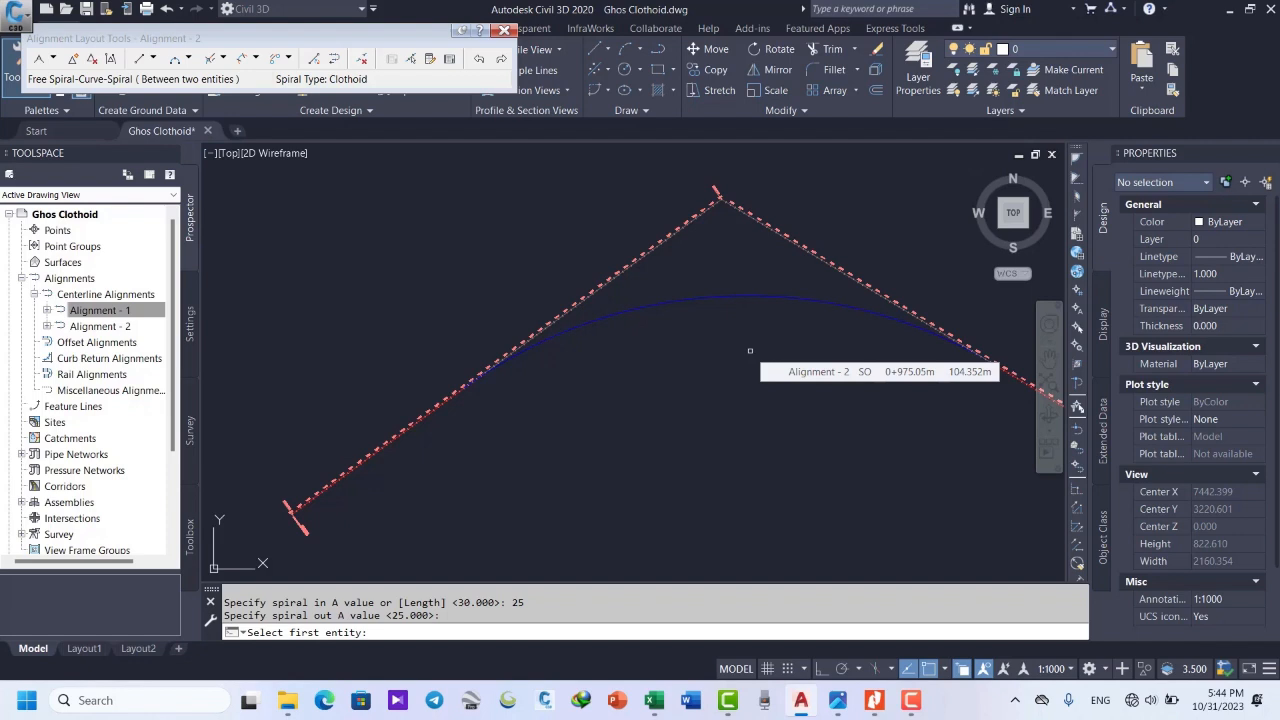
key("Escape")
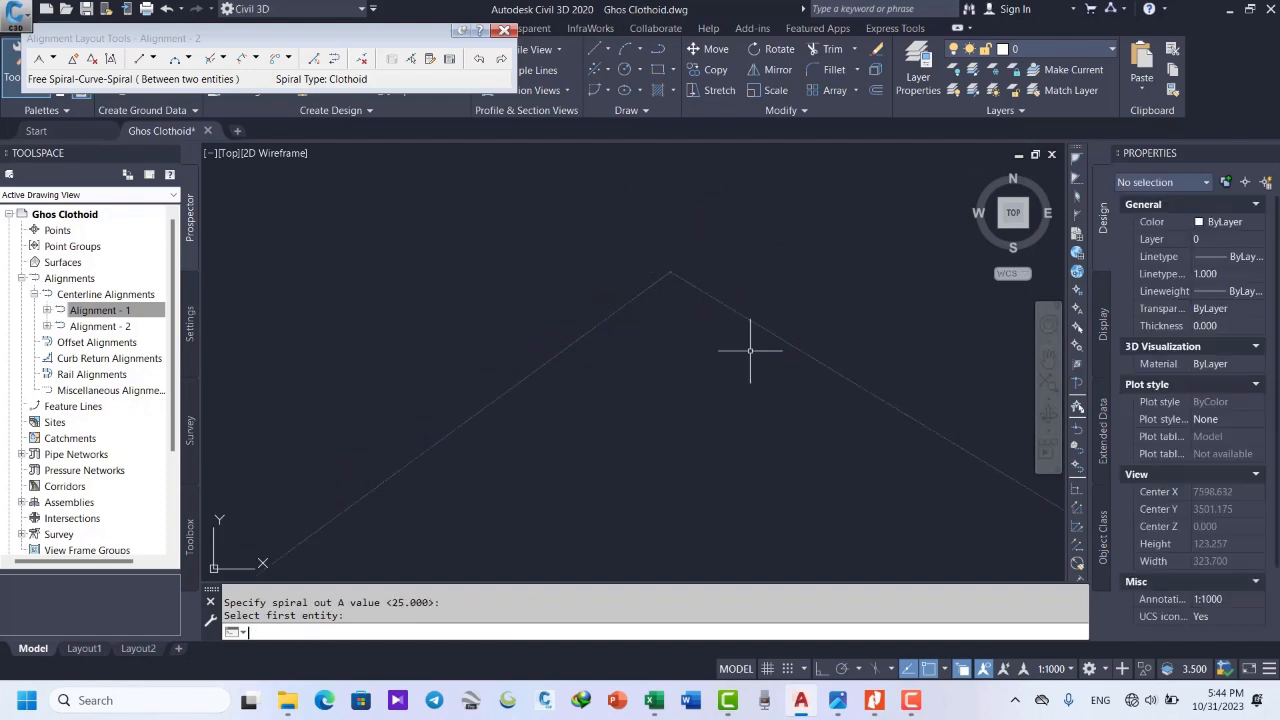
Examine the new curve and its short entry spiral at the first tangent, and open the table of Alignment - 2's entities.
scroll(585, 272, "down", 5)
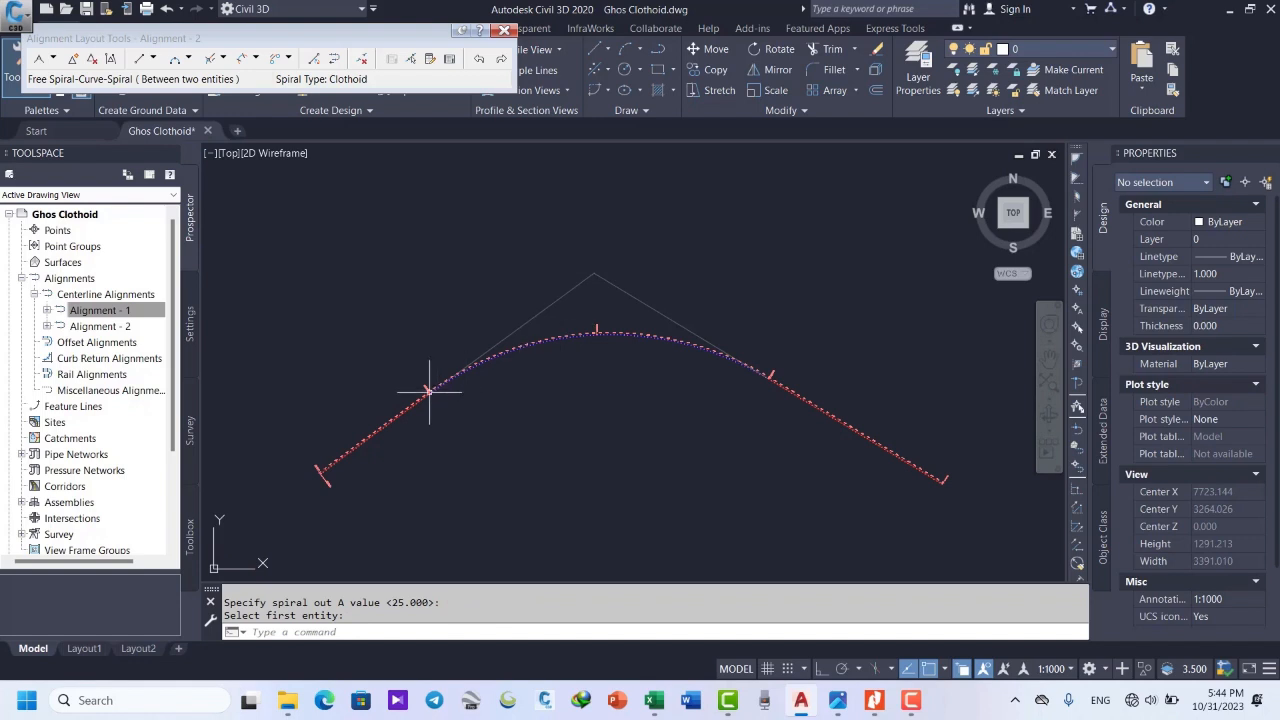
scroll(428, 395, "up", 3)
scroll(574, 342, "down", 2)
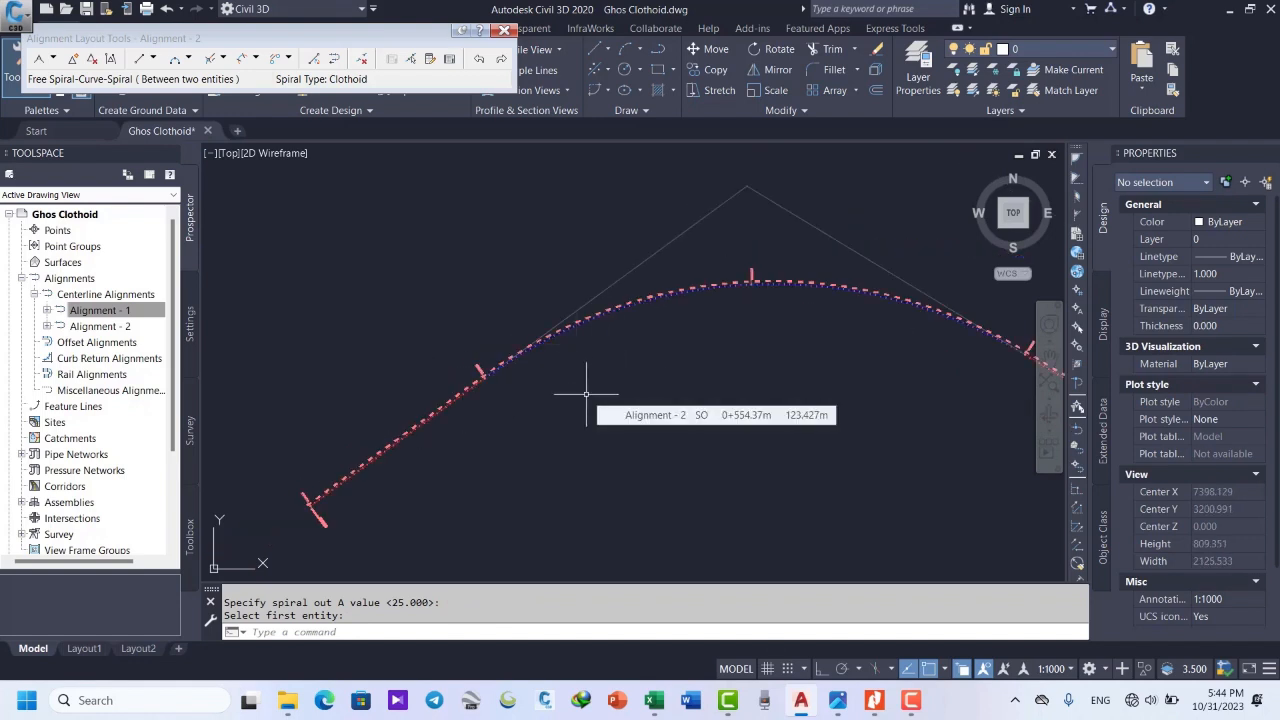
scroll(586, 394, "down", 2)
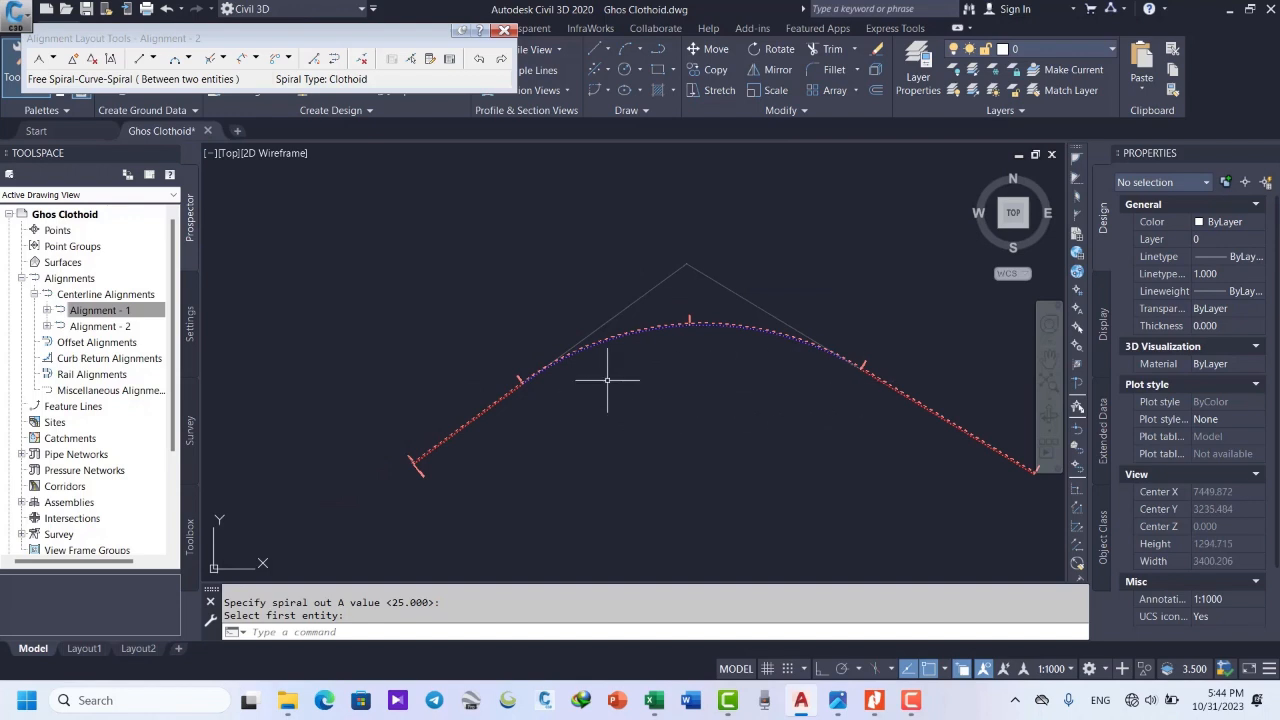
scroll(631, 360, "up", 2)
scroll(450, 396, "up", 10)
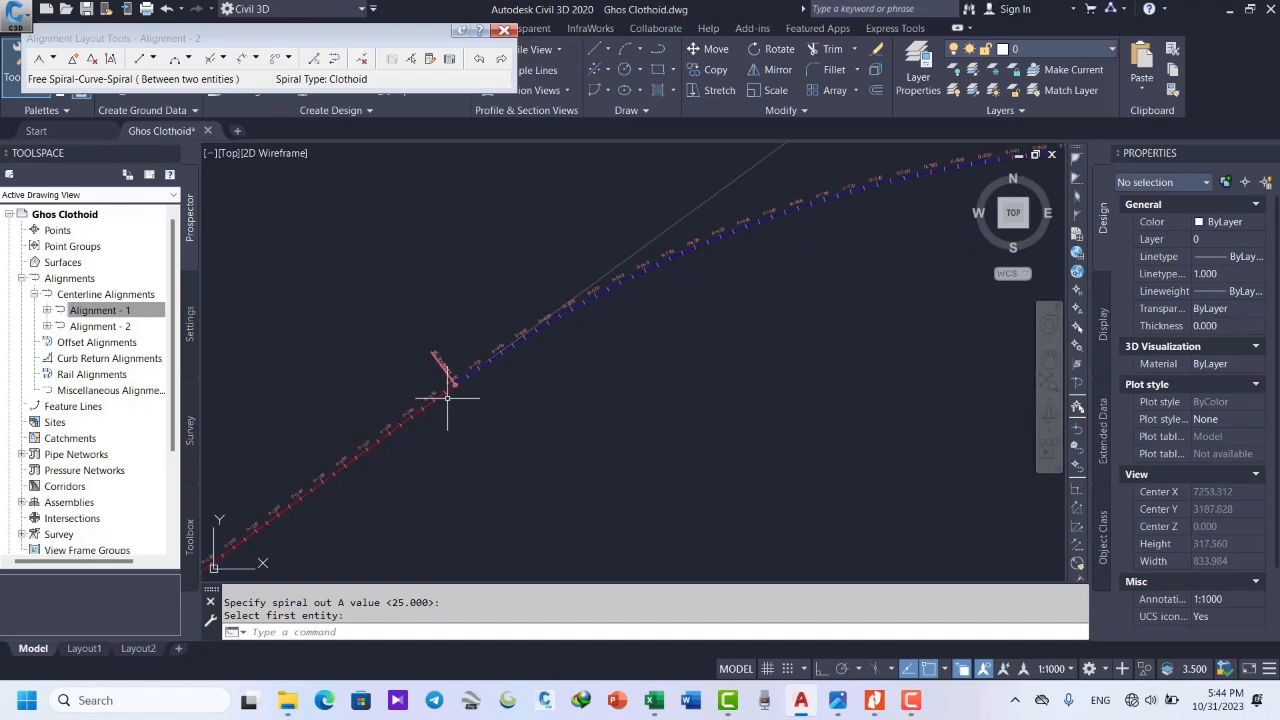
scroll(450, 393, "up", 12)
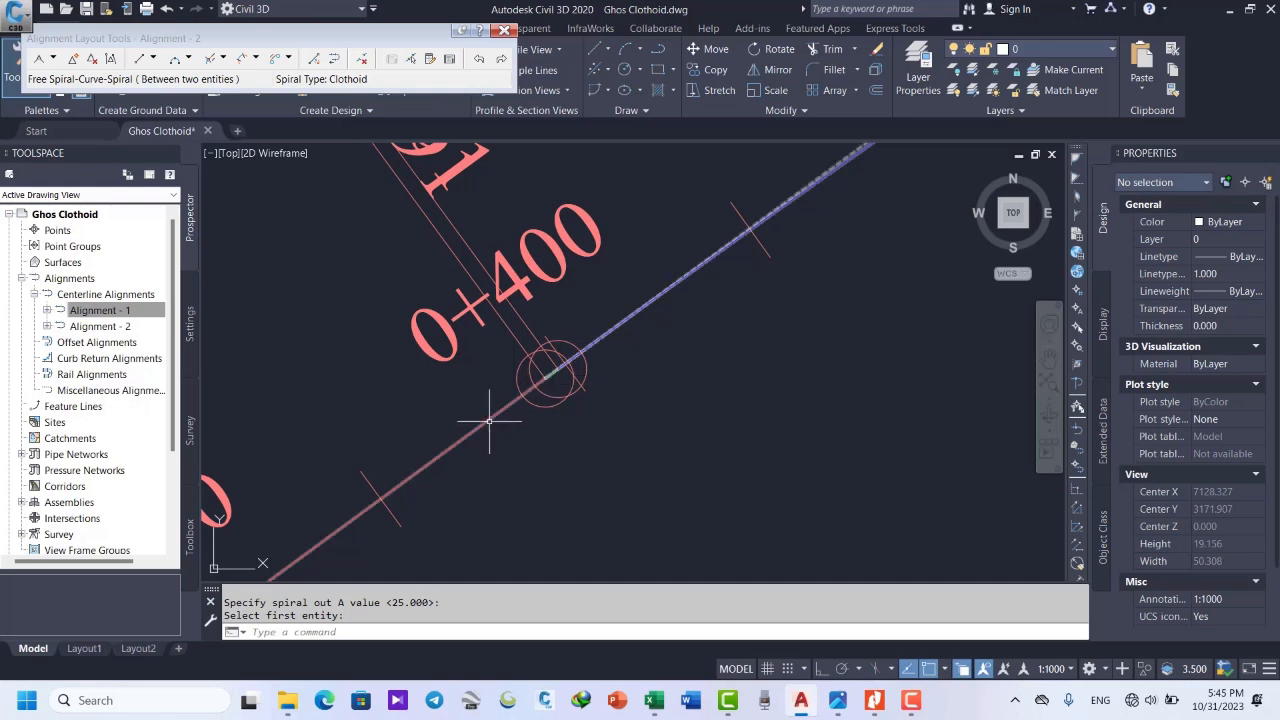
left_click(449, 60)
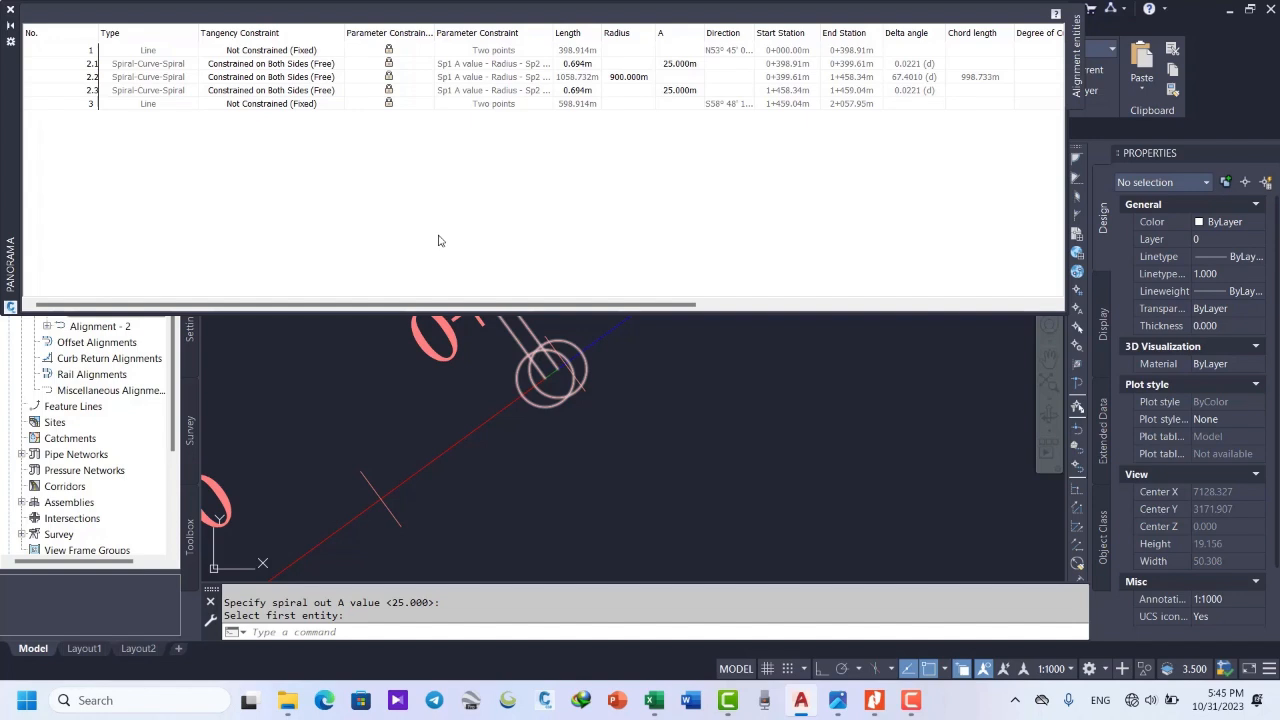
Set the A value of the entry spiral, entity 2.1, to 100 m and check its extent in the drawing.
left_click(681, 68)
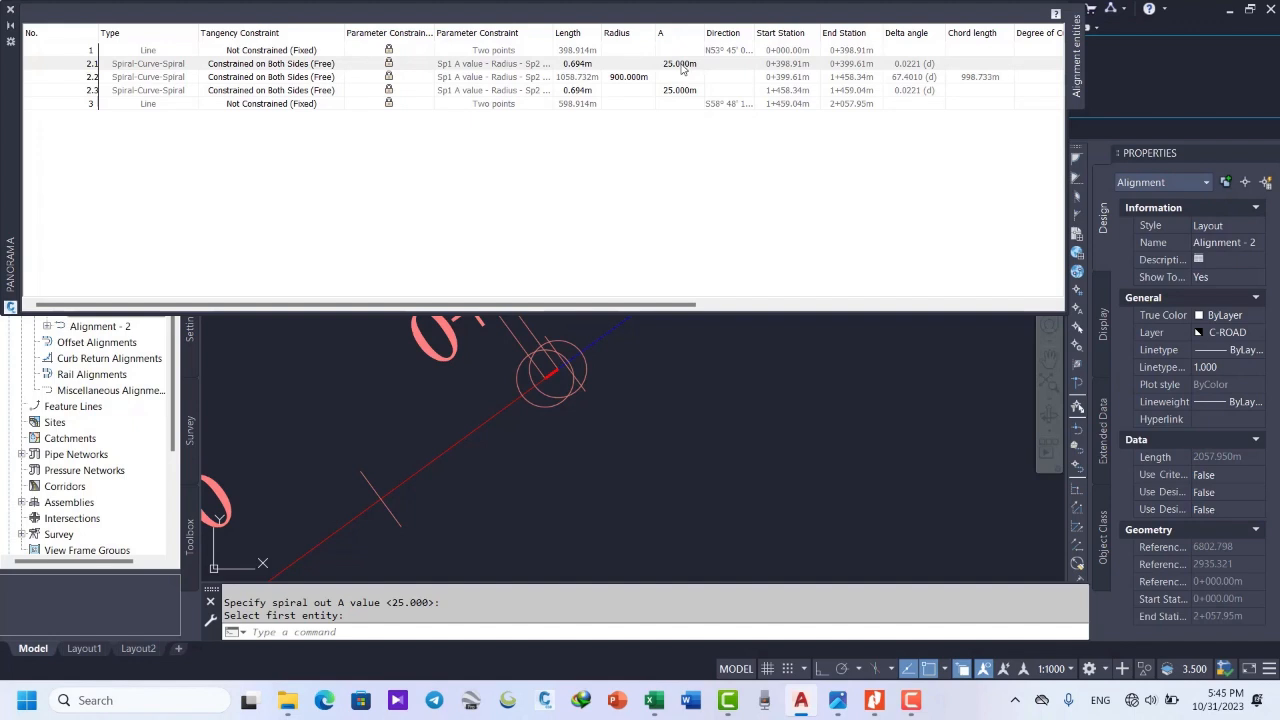
left_click(681, 68)
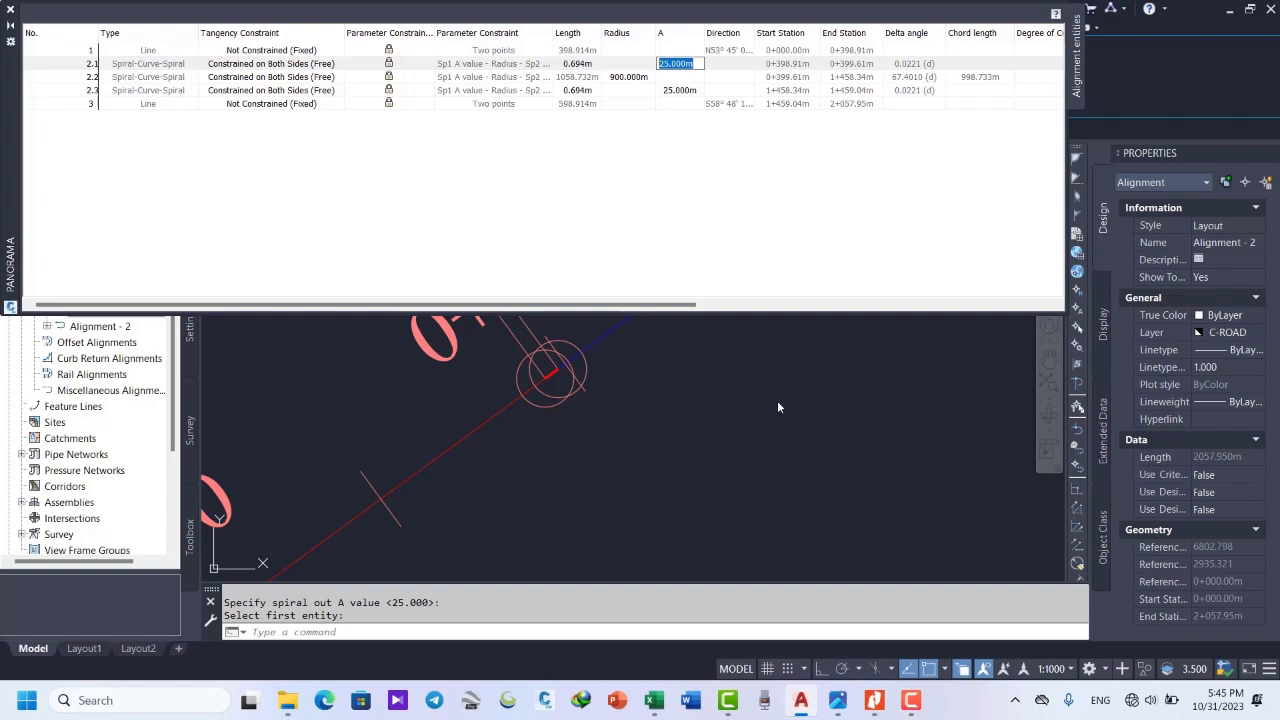
type("100")
key("Return")
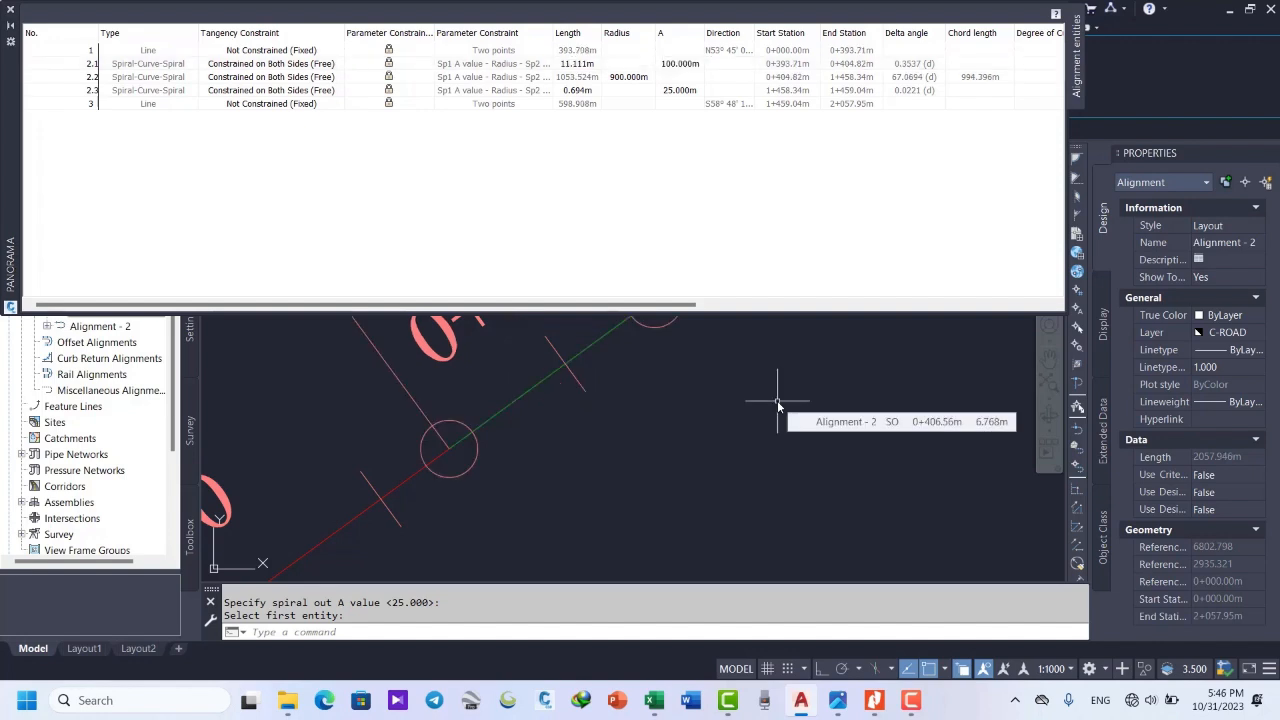
scroll(571, 386, "down", 3)
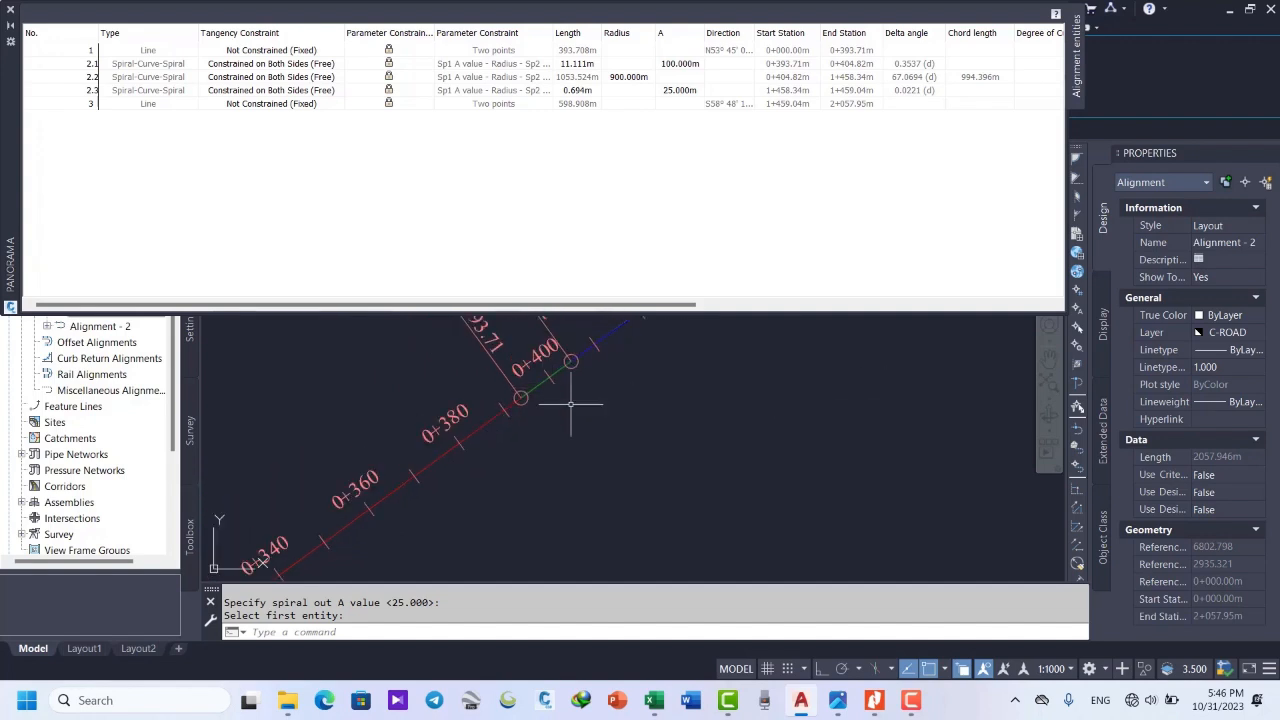
scroll(571, 386, "up", 1)
middle_click_drag(614, 414, 762, 451)
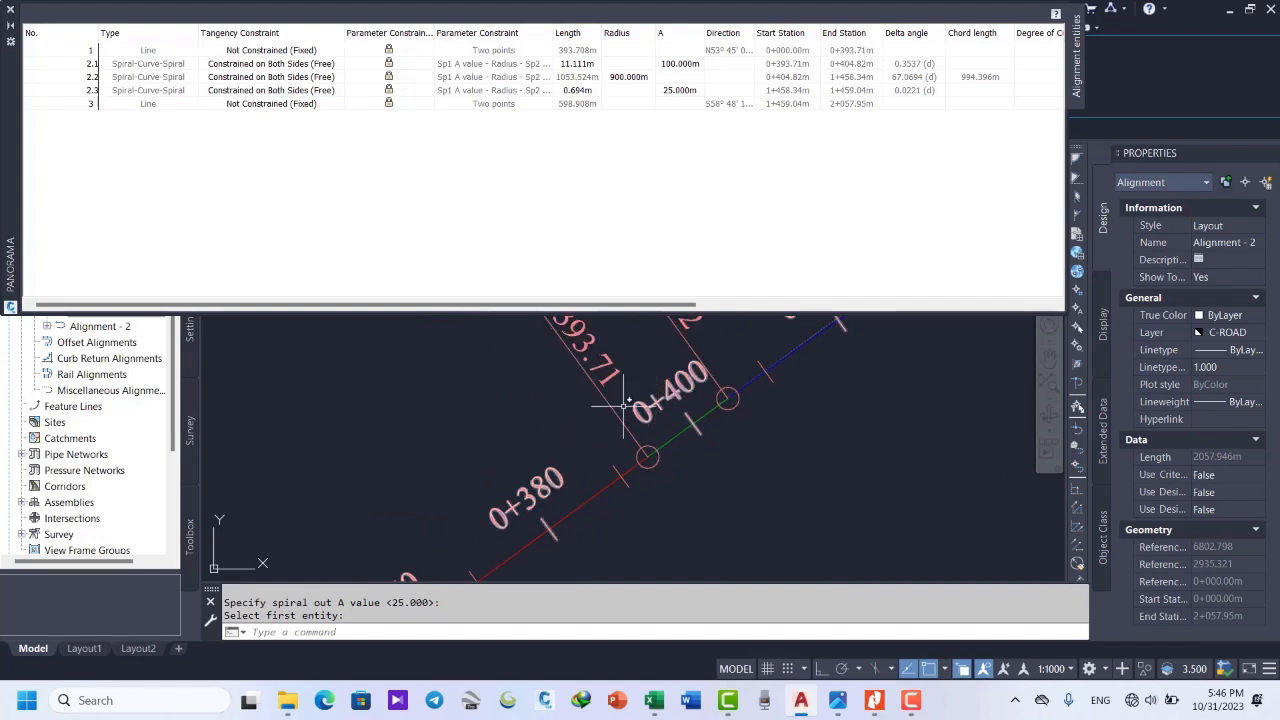
Set the length of the entry spiral, entity 2.1, to 100 m.
left_click(430, 381)
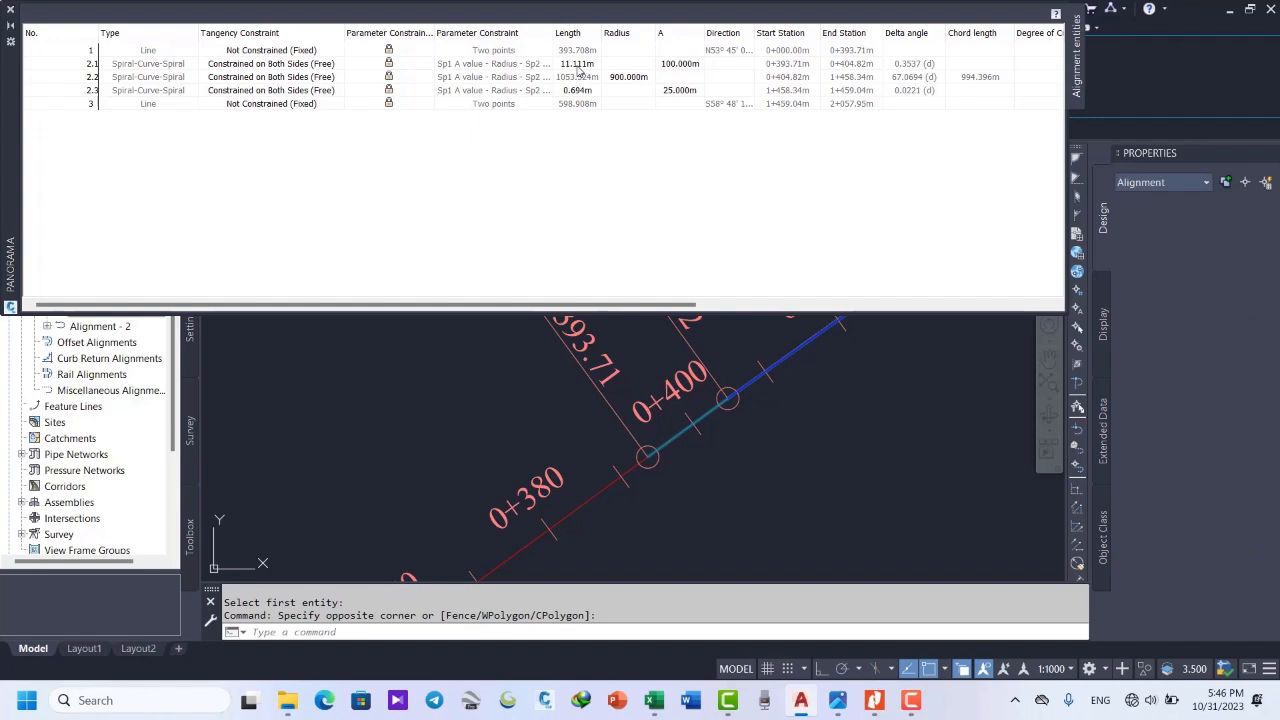
left_click(578, 66)
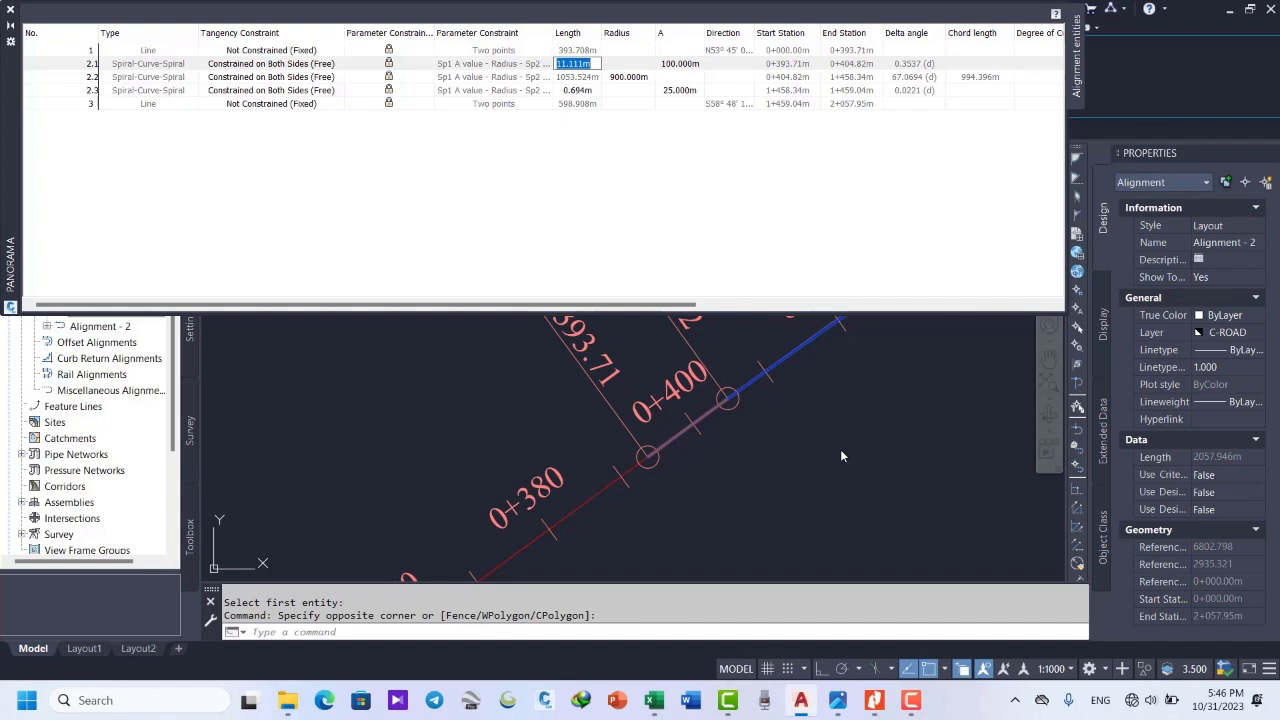
type("100")
key("Return")
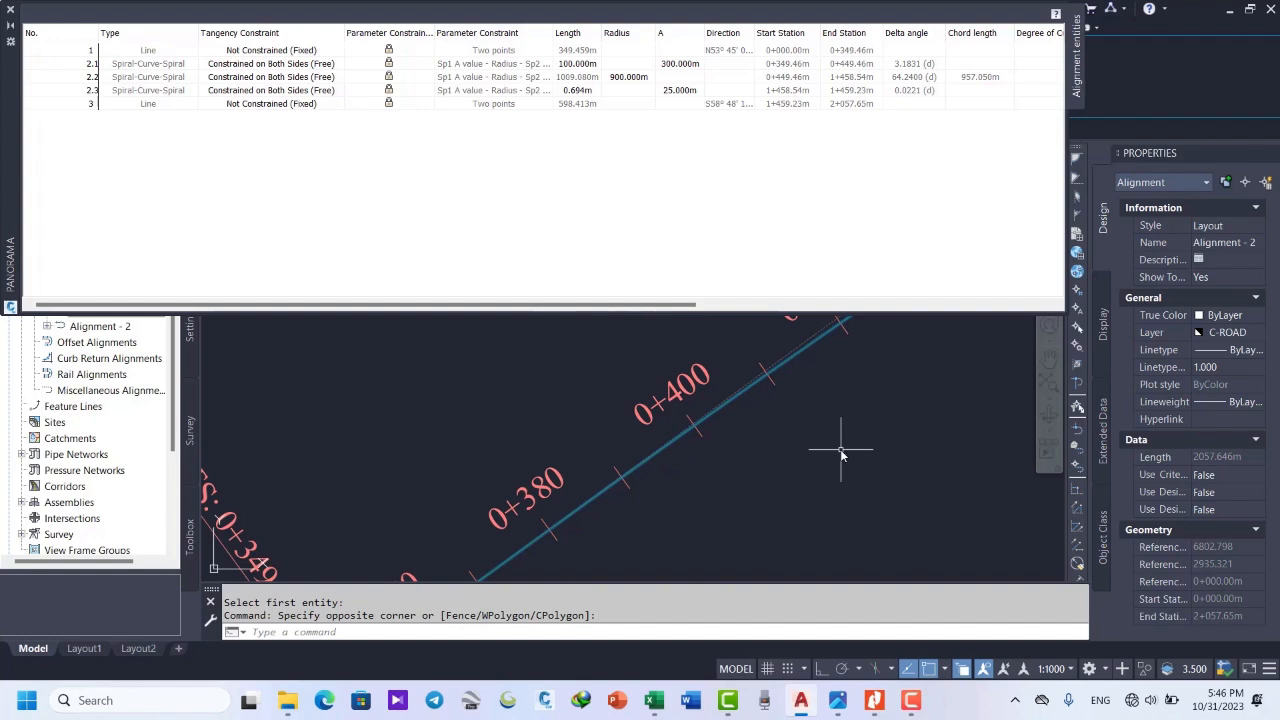
Examine the lengthened entry spiral between the first tangent and the circular curve.
scroll(638, 441, "down", 5)
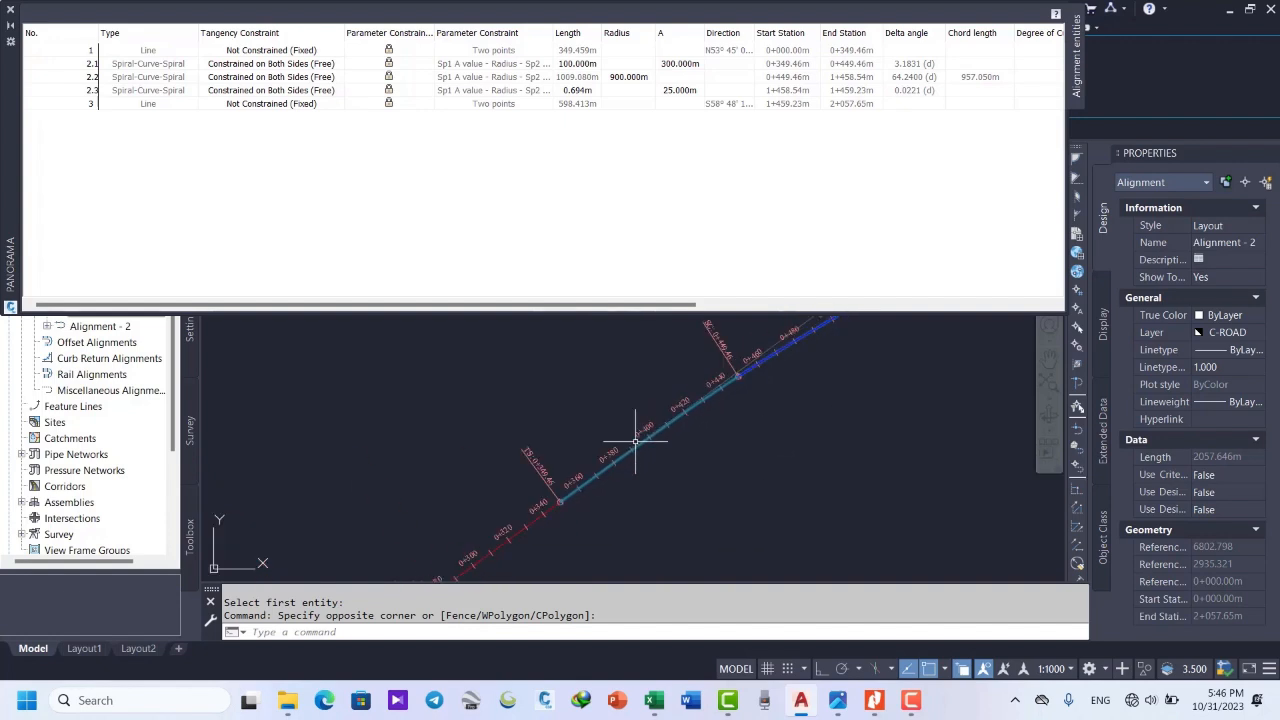
scroll(635, 441, "down", 9)
scroll(614, 427, "up", 4)
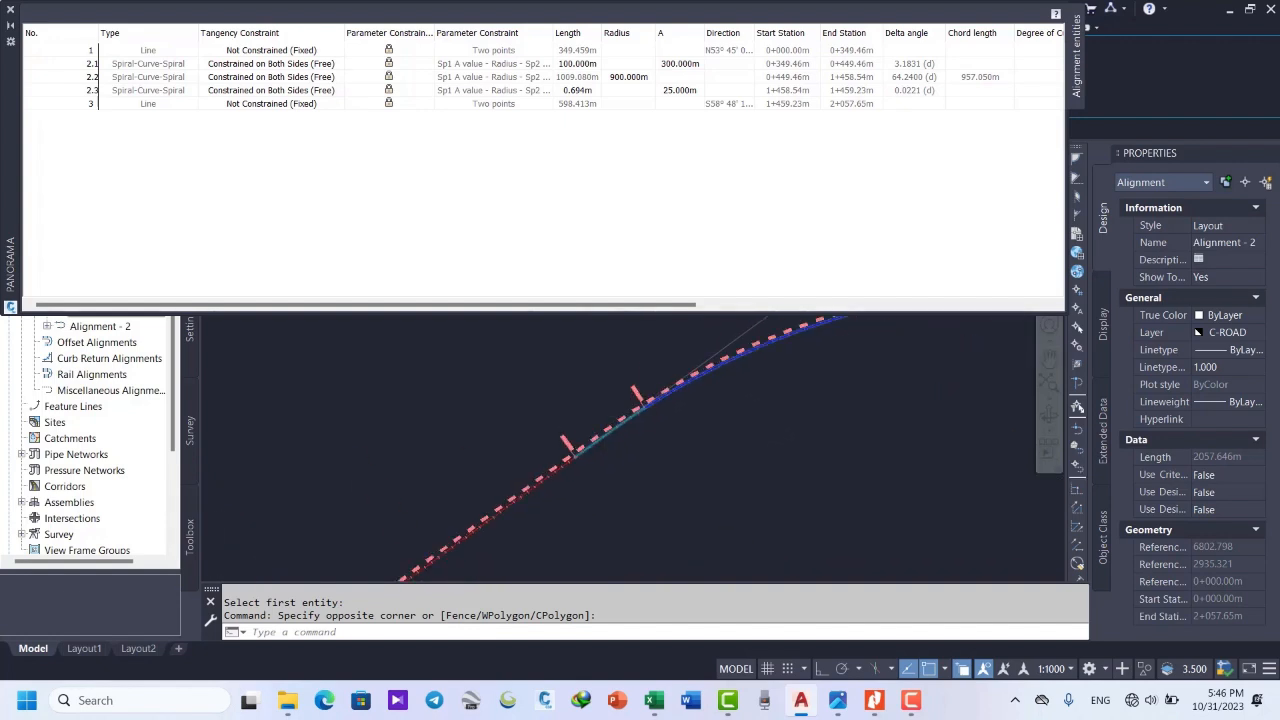
scroll(629, 420, "up", 3)
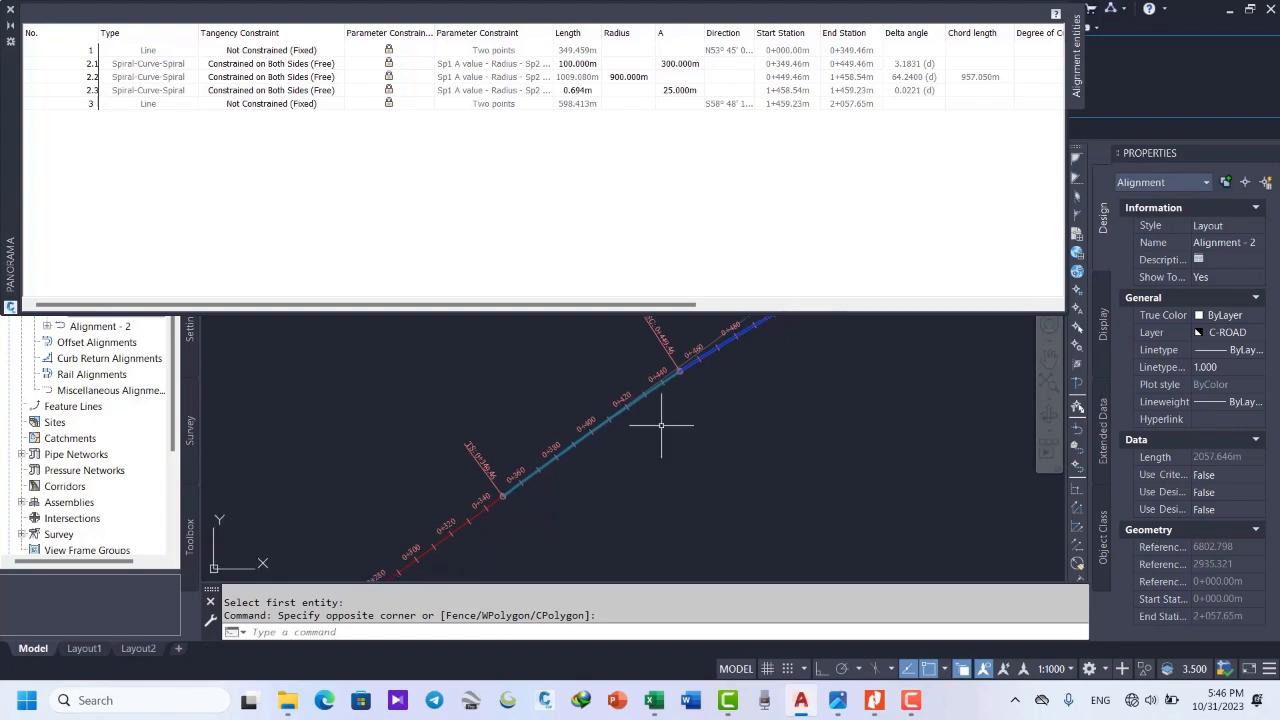
mouse_move(690, 442)
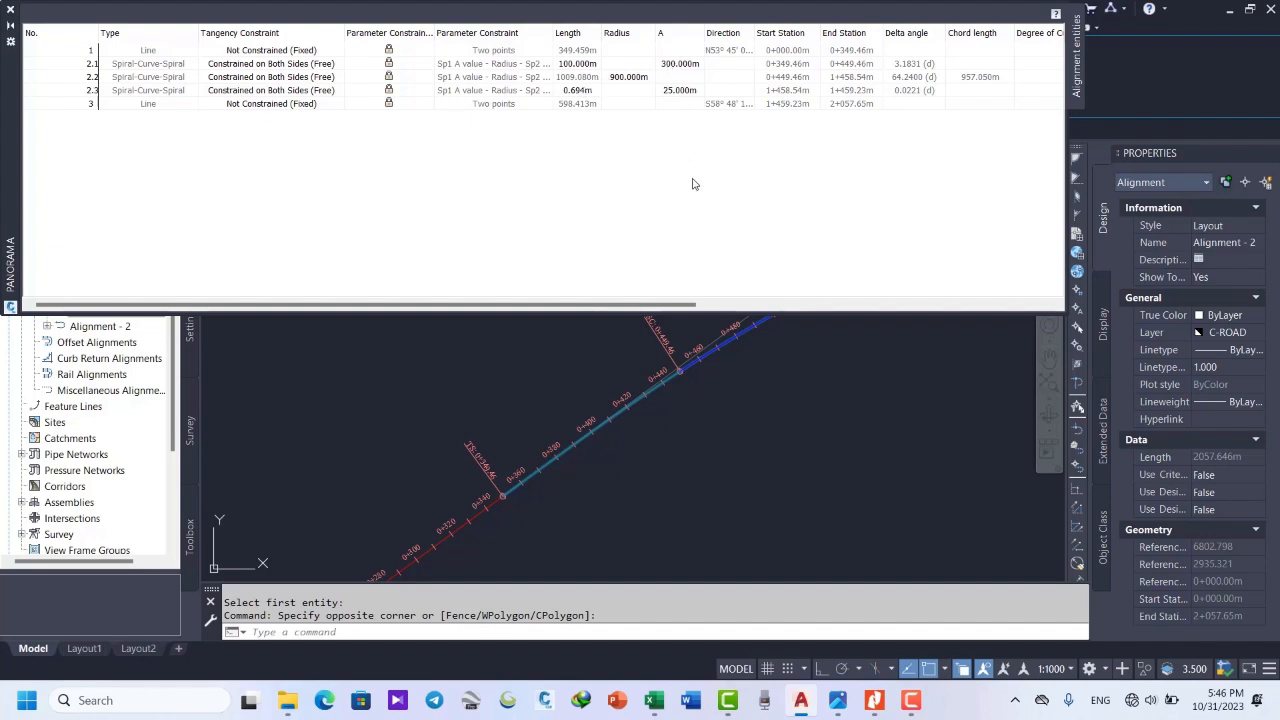
left_click(738, 423)
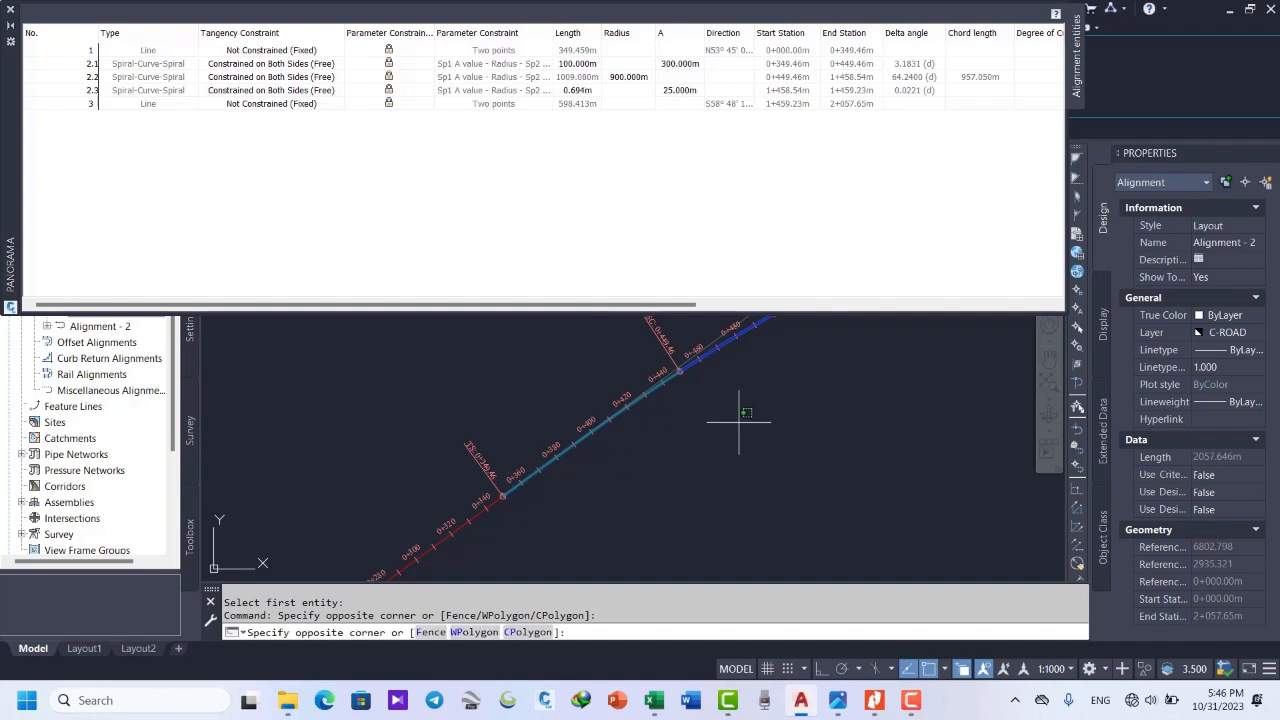
left_click(705, 461)
Set the A value of the exit spiral, entity 2.3, to 300 m.
scroll(481, 443, "down", 7)
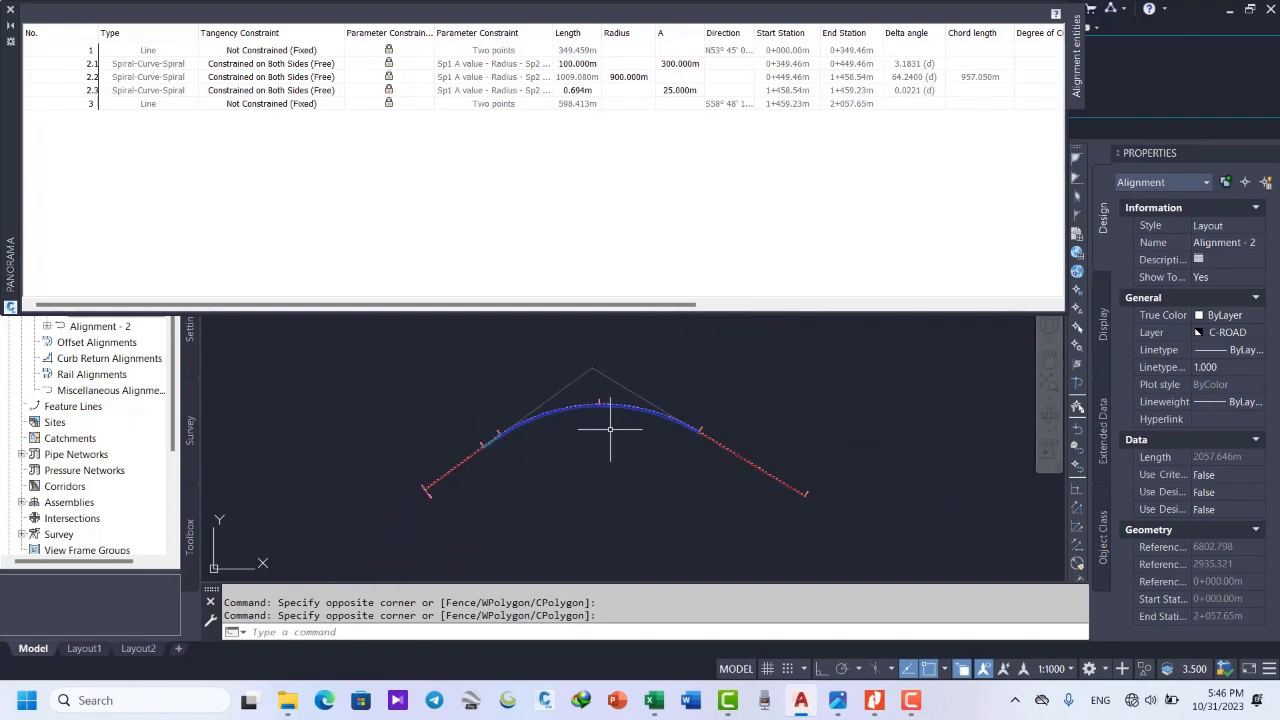
scroll(620, 428, "up", 3)
middle_click_drag(623, 434, 663, 427)
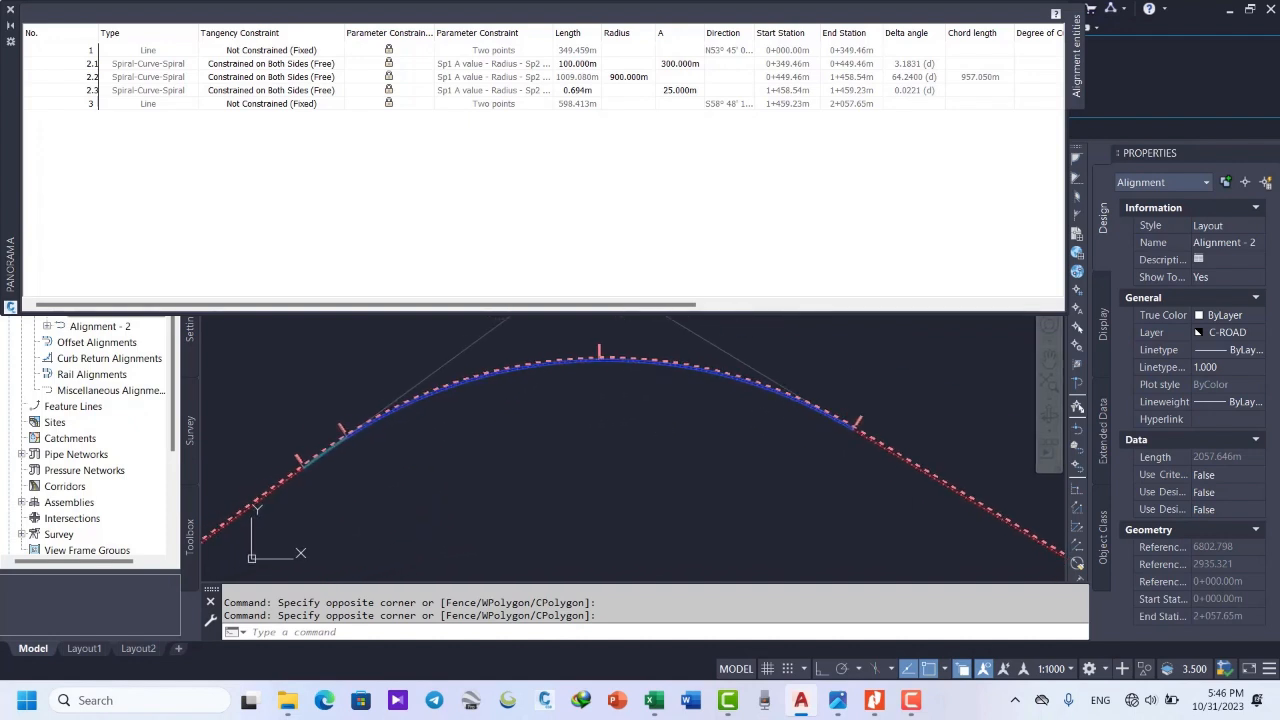
left_click(683, 93)
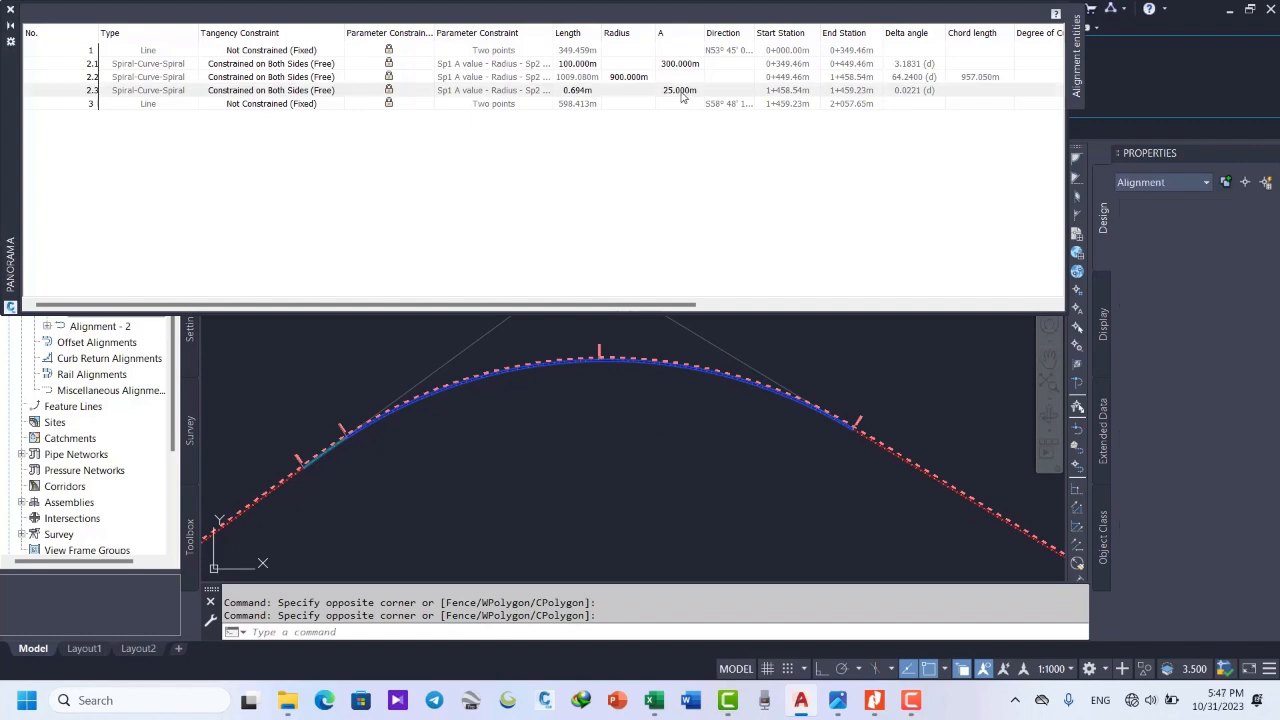
left_click(680, 90)
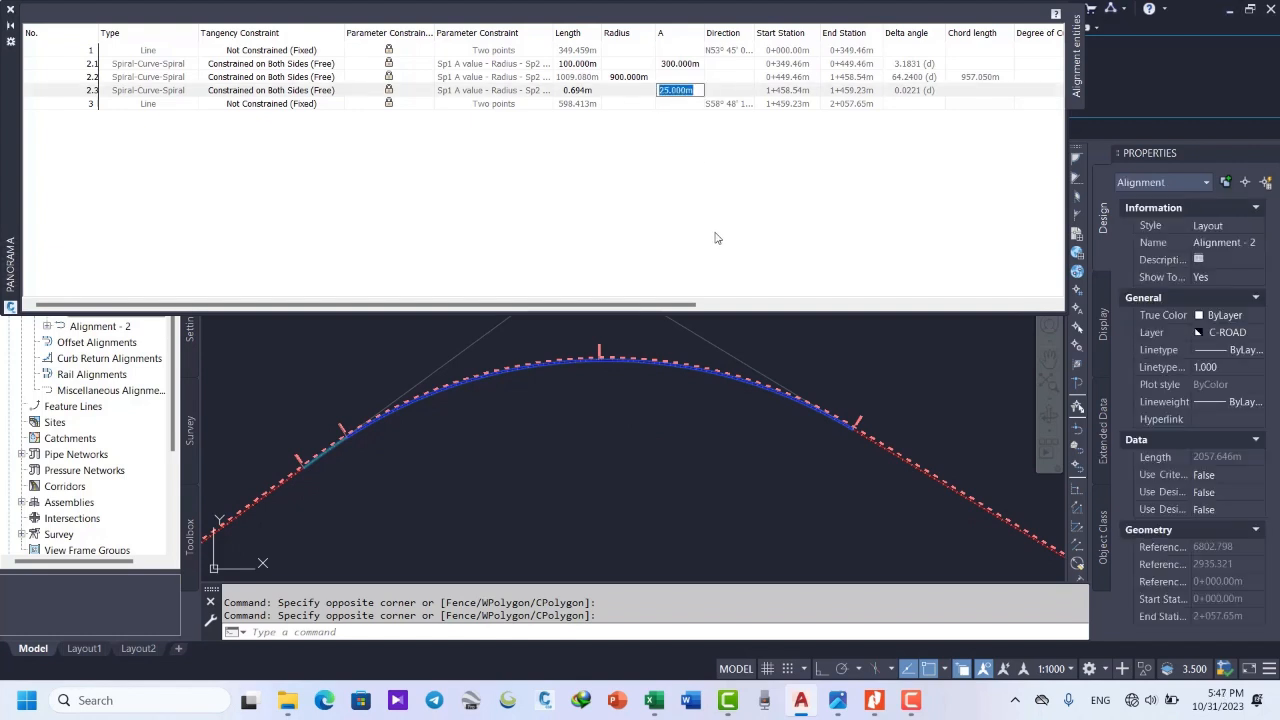
type("300")
key("Return")
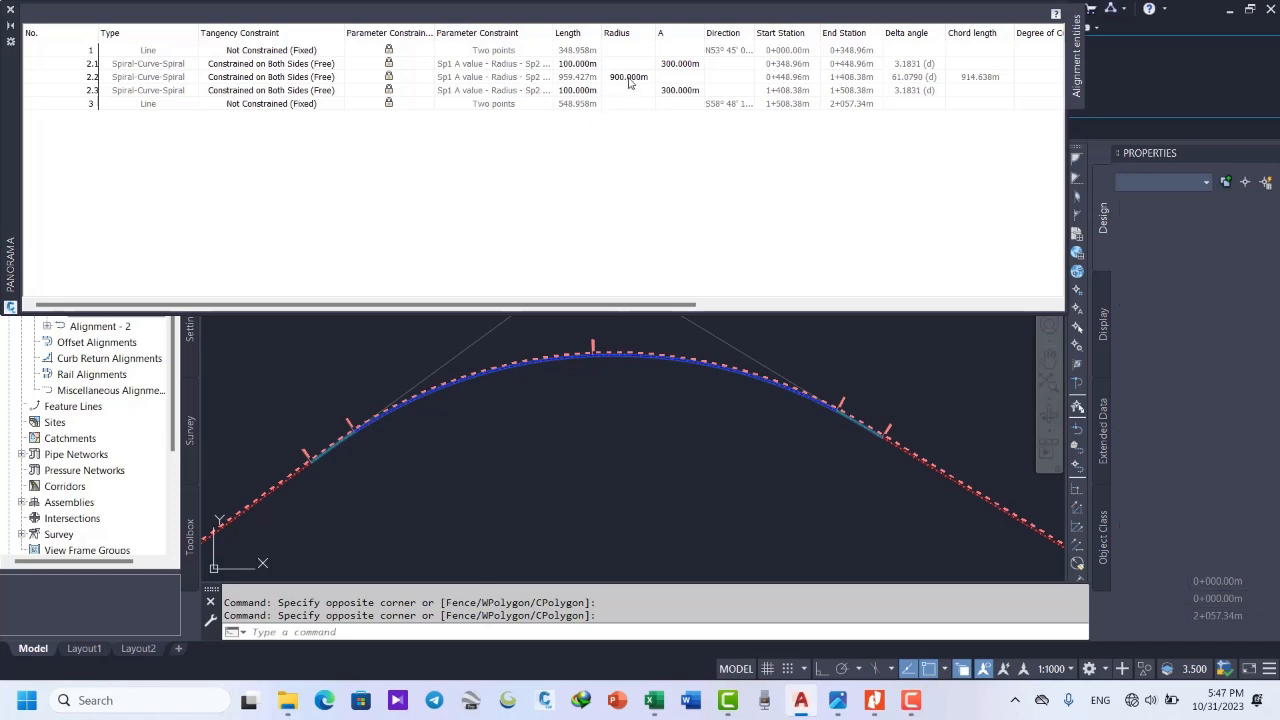
Set the radius of the circular curve, entity 2.2, to 800 m and review the reshaped alignment.
left_click(626, 80)
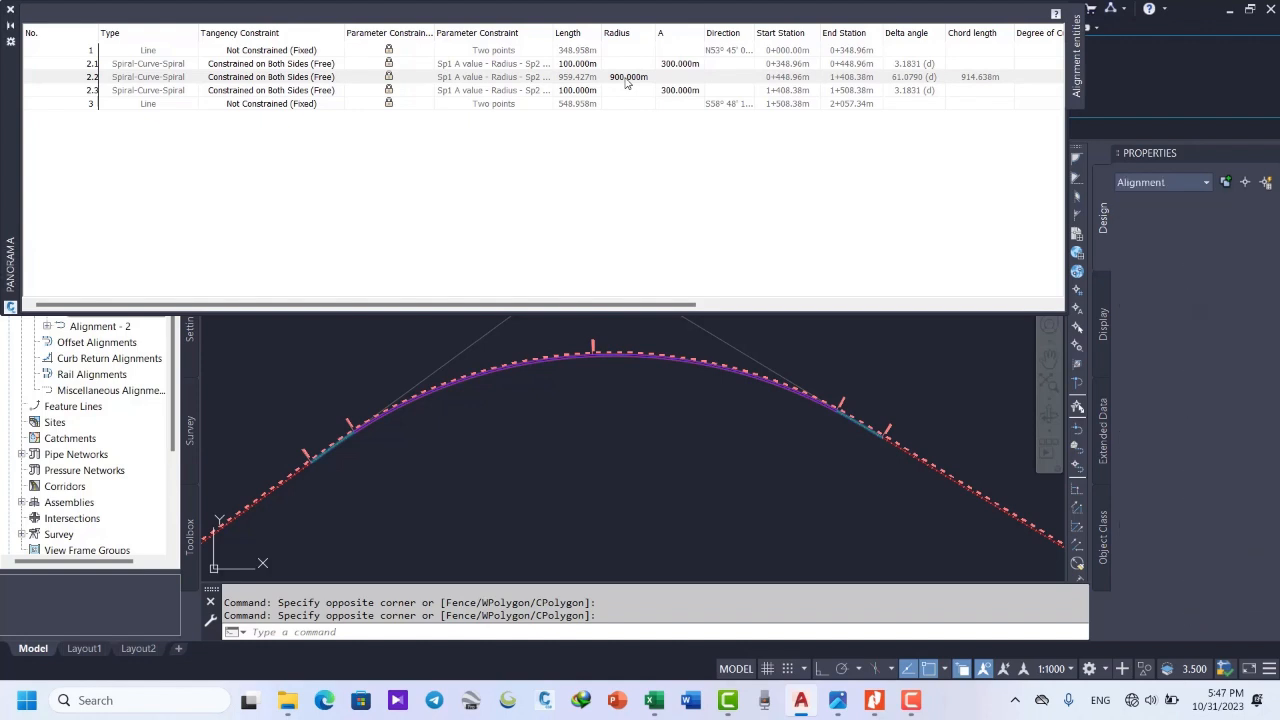
left_click(626, 78)
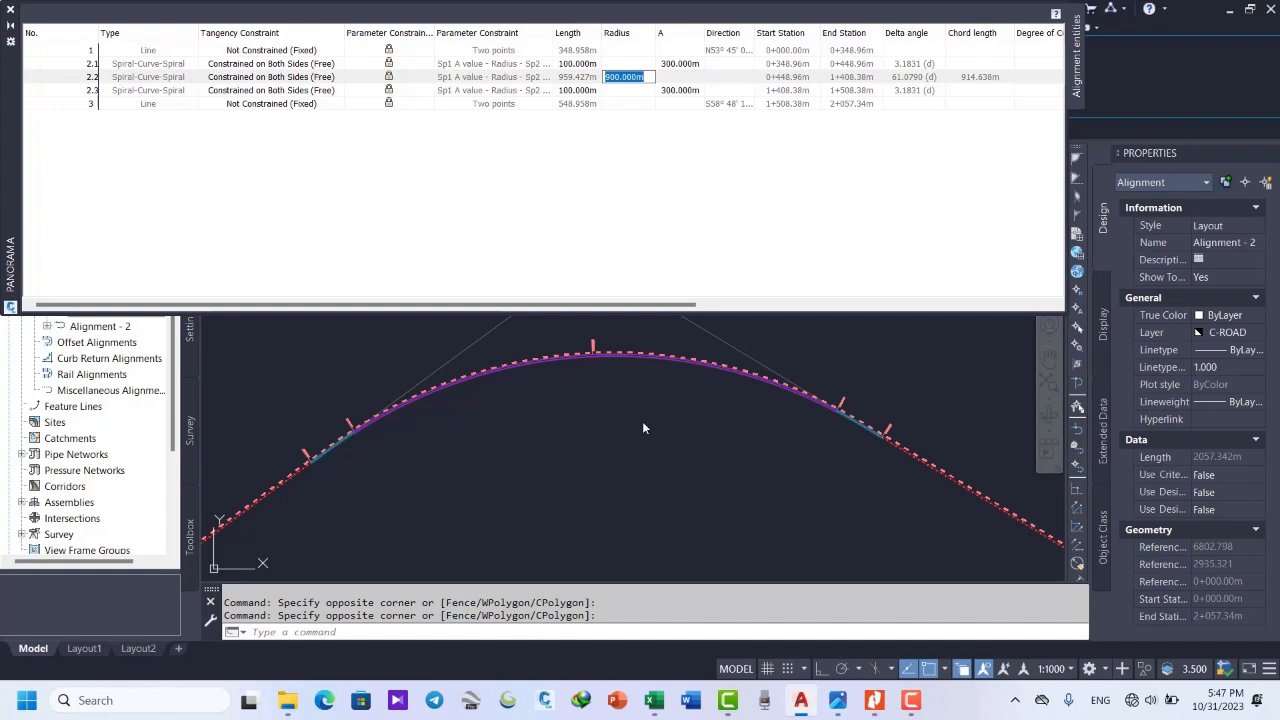
type("800")
key("Return")
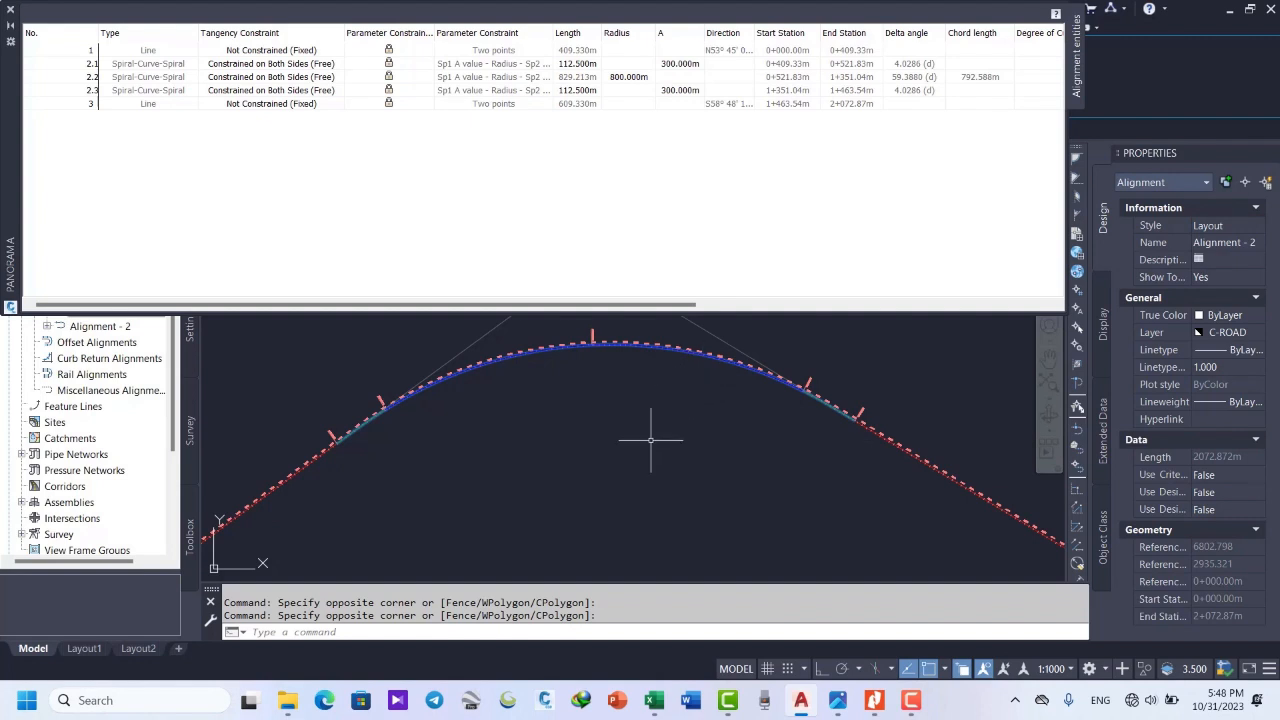
scroll(635, 417, "down", 2)
scroll(636, 420, "up", 2)
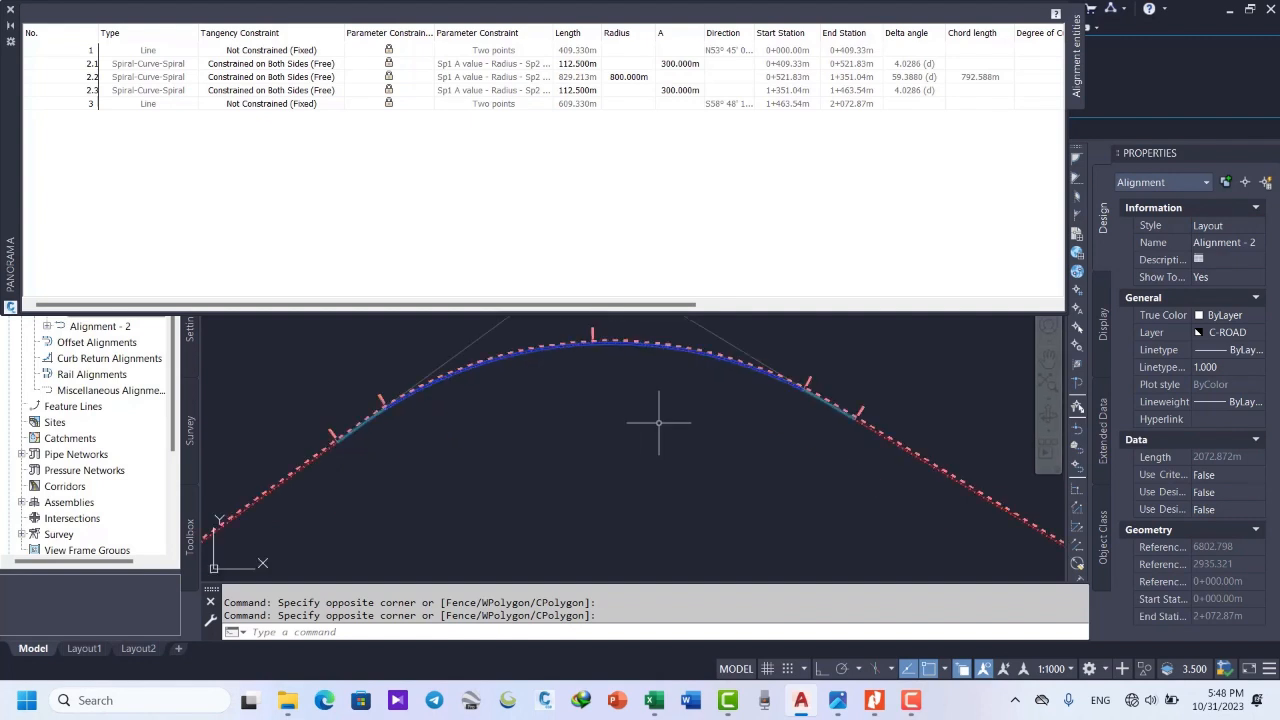
middle_click_drag(658, 424, 675, 447)
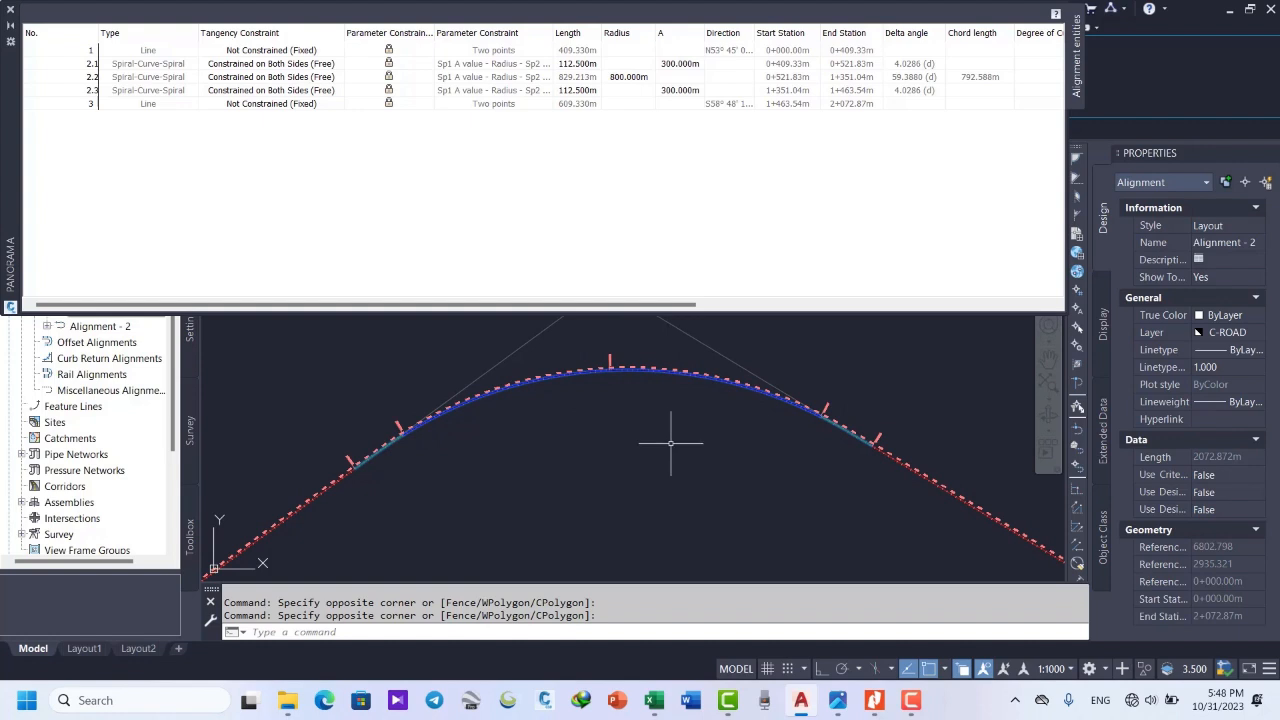
mouse_move(671, 443)
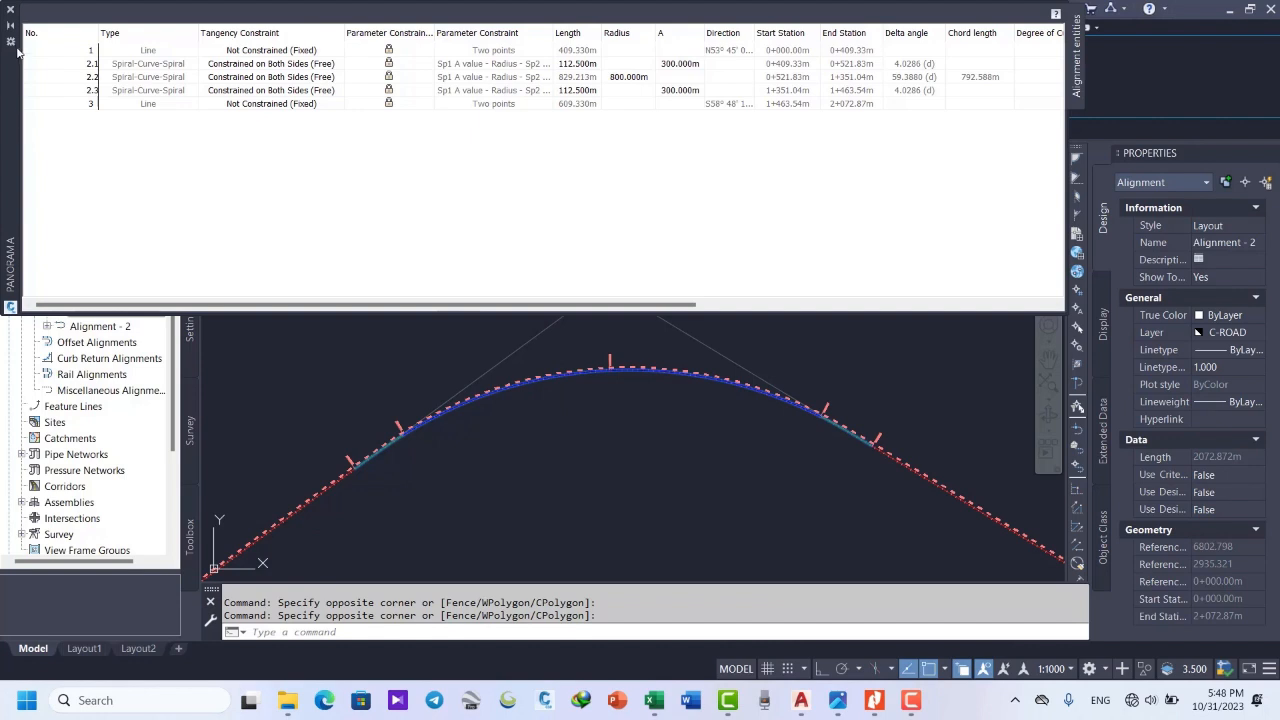
Close the alignment entities table and the layout tools for Alignment - 2.
left_click(11, 12)
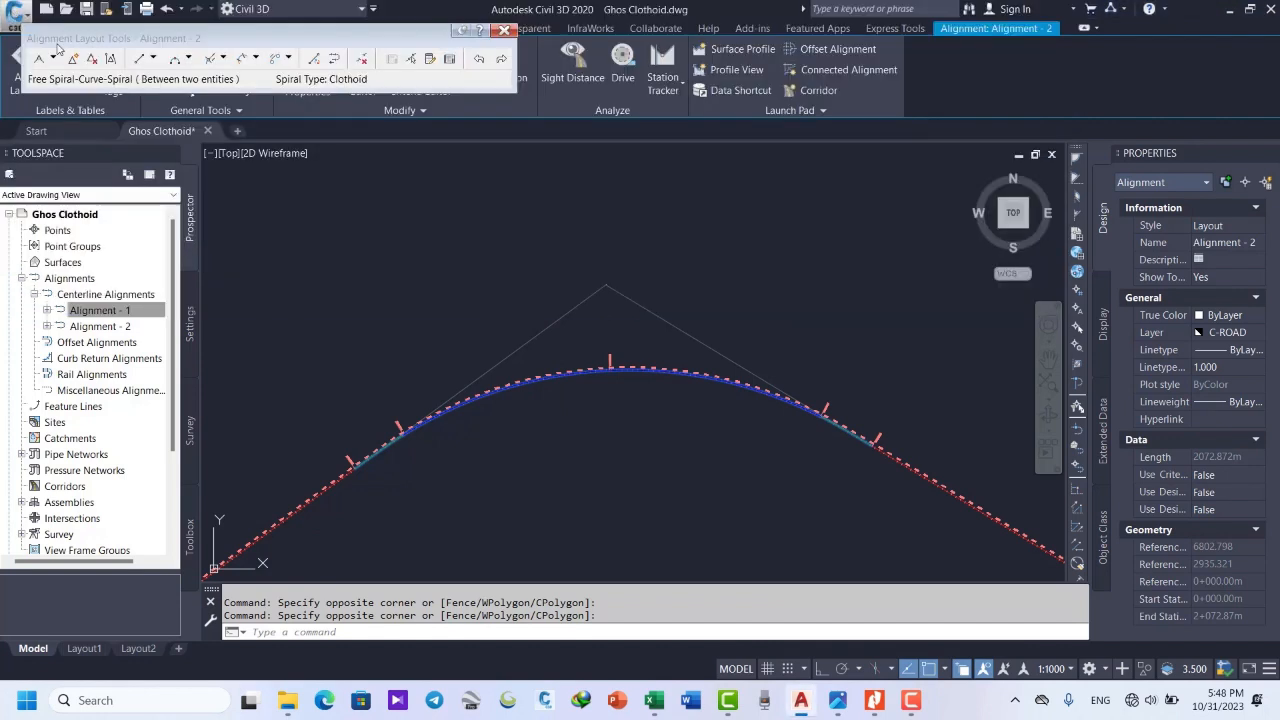
left_click(503, 32)
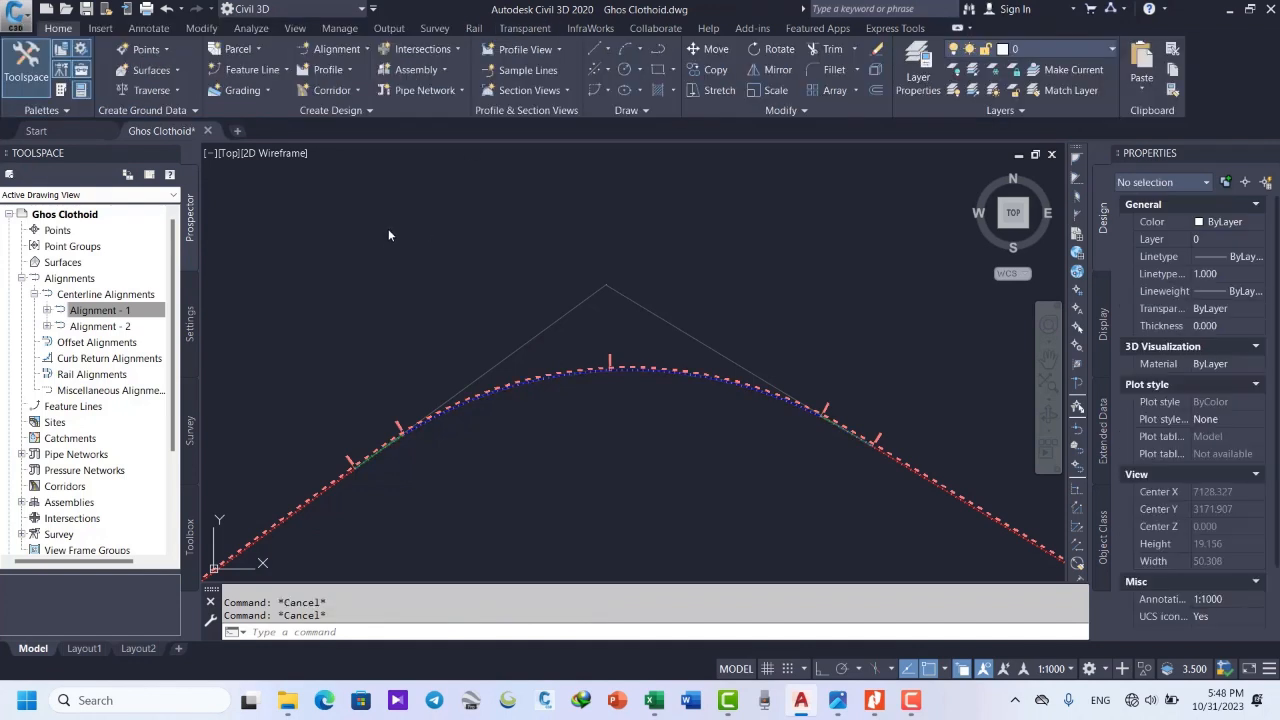
left_click(351, 277)
scroll(550, 285, "down", 3)
scroll(550, 285, "up", 1)
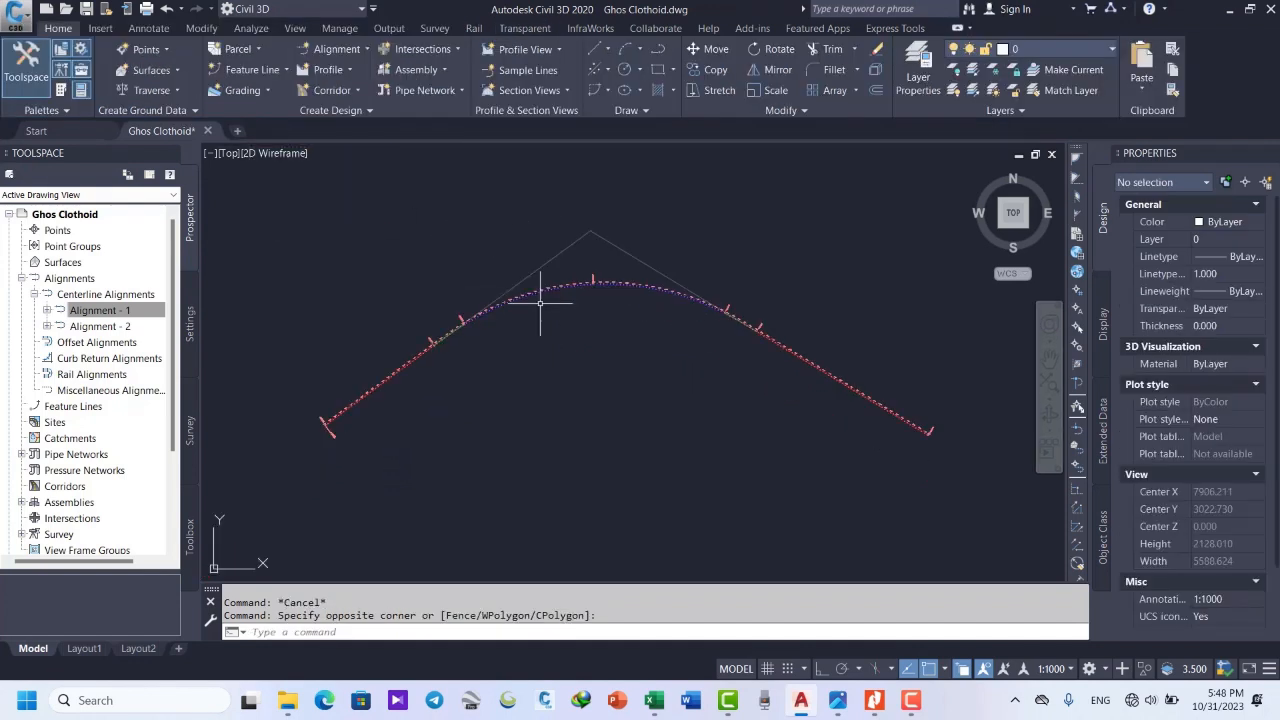
Inspect the entry spiral's transition from the first tangent into the curve, as well as the whole of Alignment - 2.
scroll(459, 325, "up", 5)
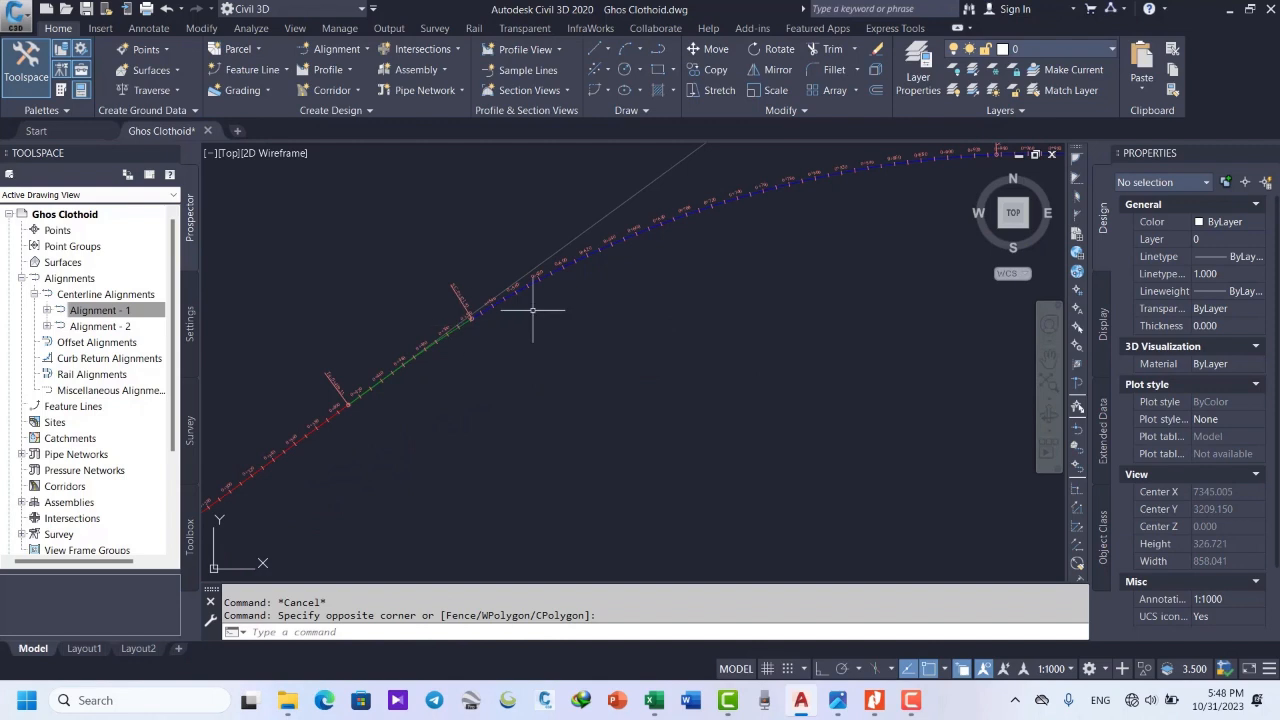
scroll(540, 275, "down", 4)
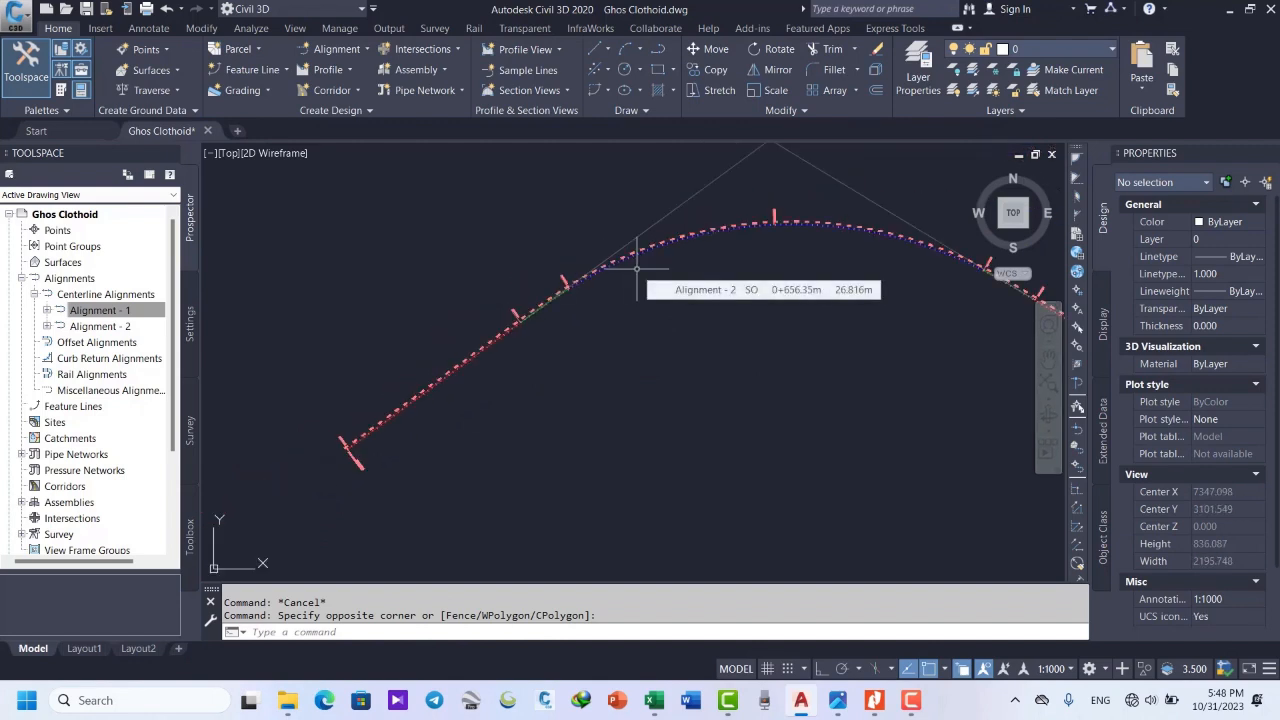
scroll(549, 290, "up", 4)
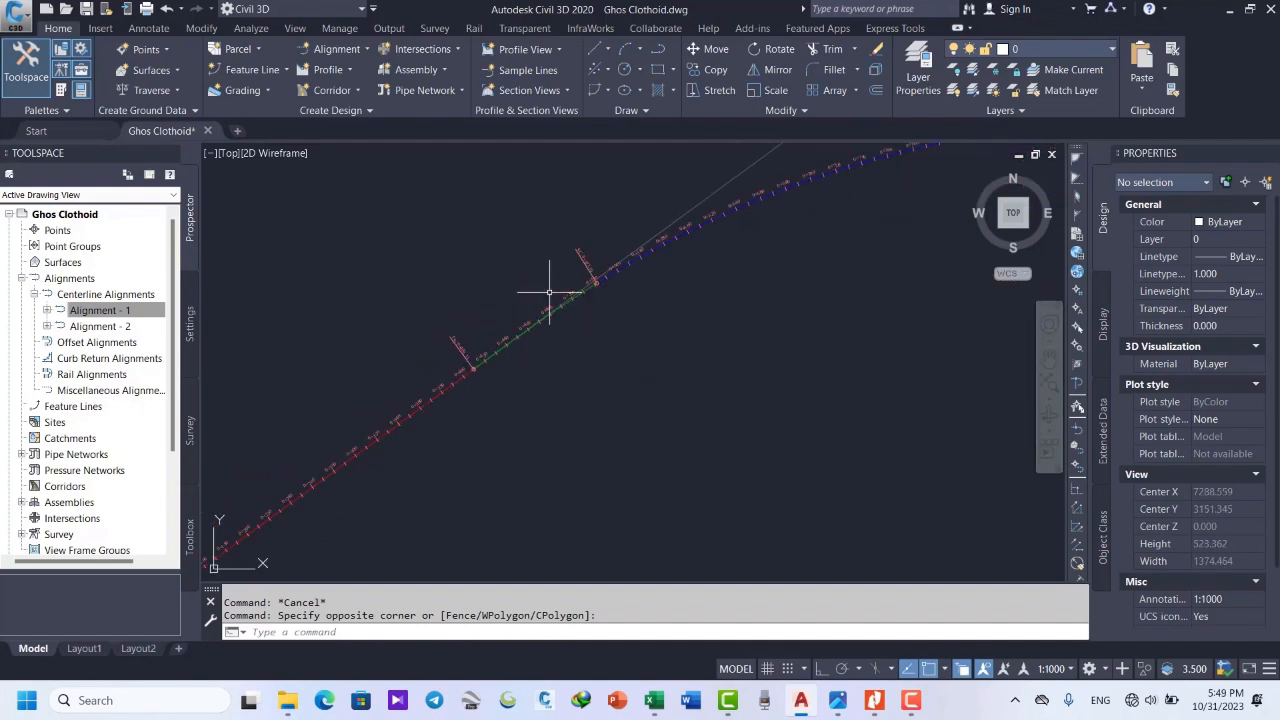
left_click(388, 232)
left_click(352, 272)
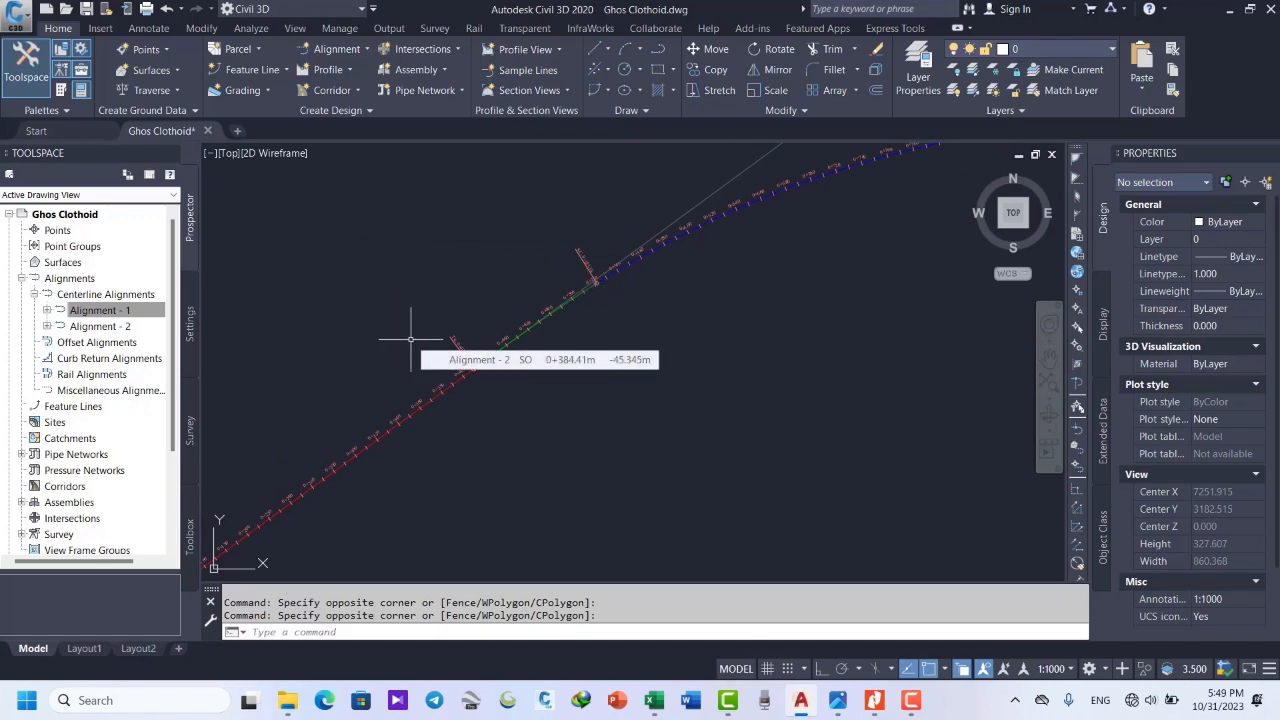
scroll(411, 339, "down", 4)
mouse_move(689, 327)
middle_mouse_down()
mouse_move(580, 334)
mouse_move(633, 338)
middle_mouse_up()
scroll(586, 309, "down", 2)
left_click(635, 366)
left_click(599, 423)
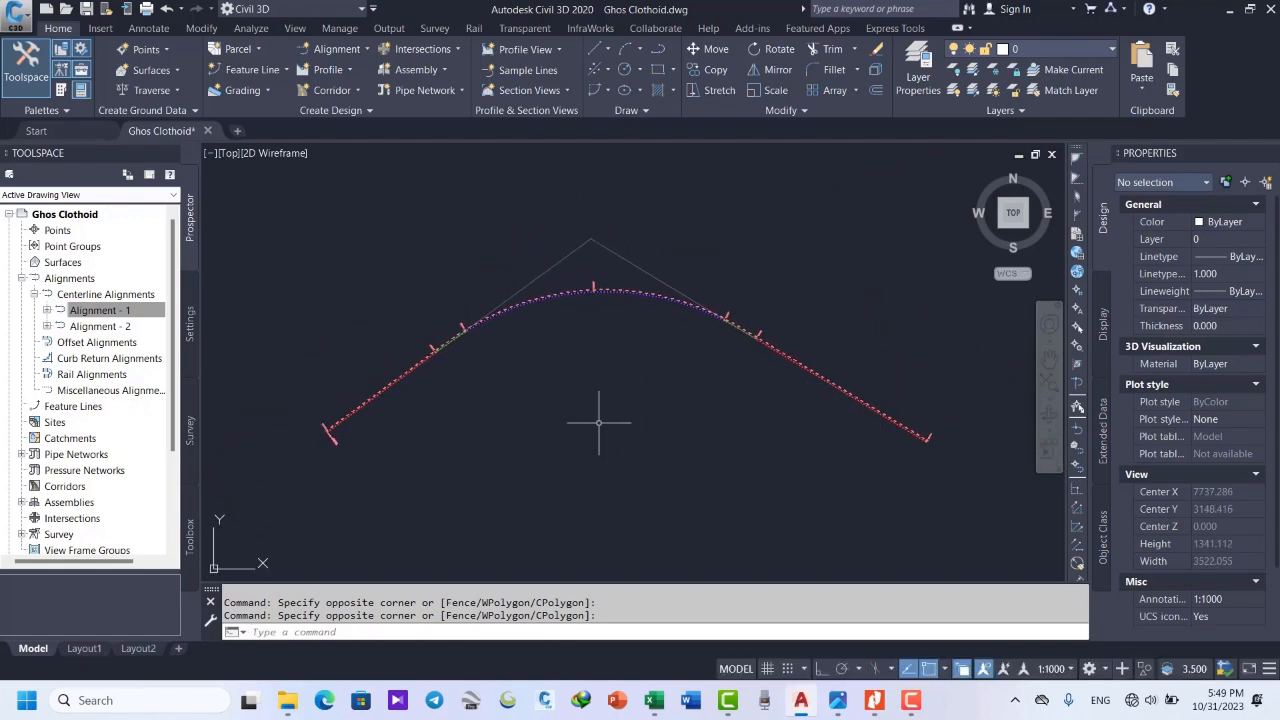